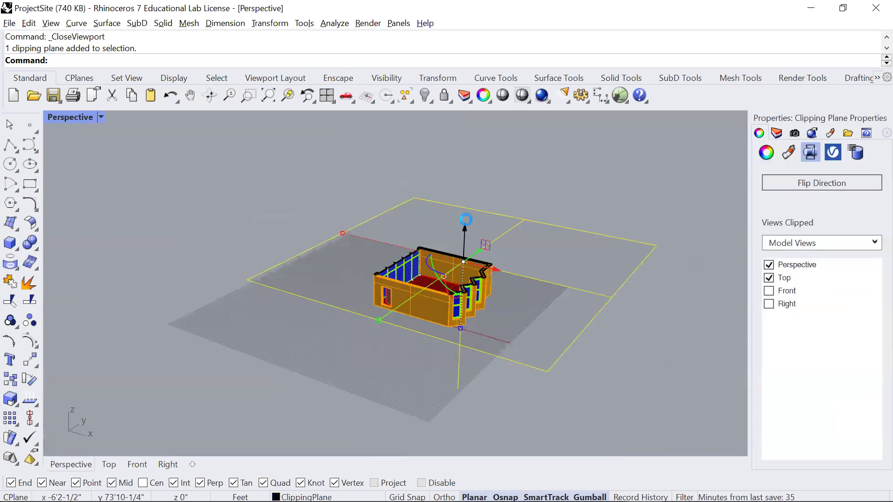
- Lower the clipping plane to slice through the walls and orbit to look into the building
{"action": "left_click_drag", "start_coordinate": [465, 220], "coordinate": [465, 249]}
{"action": "scroll", "coordinate": [480, 235], "scroll_direction": "up", "scroll_amount": 4}
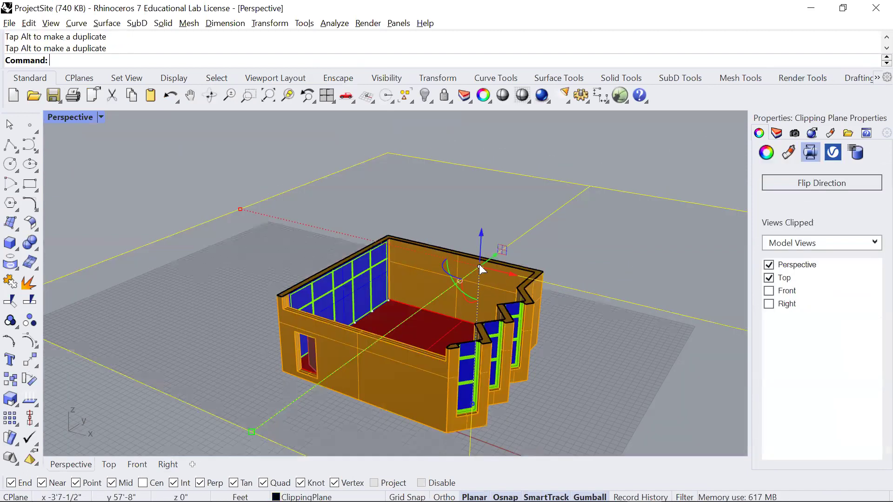
{"action": "scroll", "coordinate": [345, 388], "scroll_direction": "up", "scroll_amount": 3}
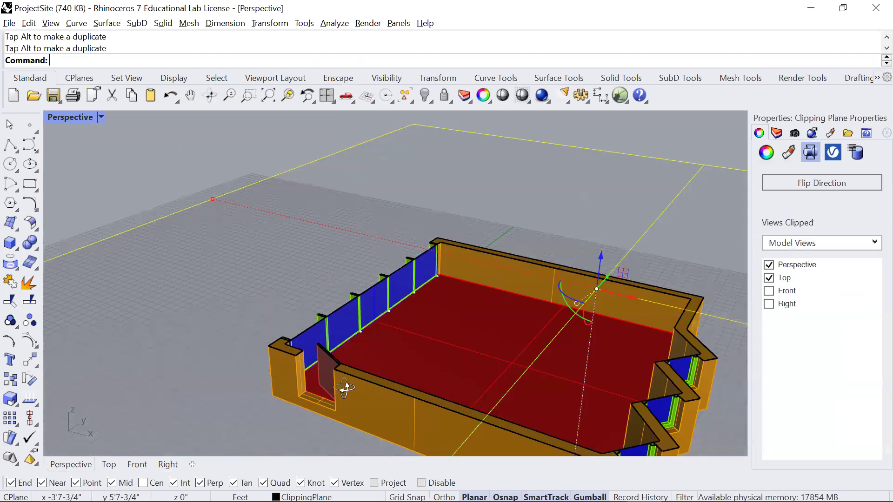
{"action": "left_click_drag", "start_coordinate": [338, 364], "coordinate": [375, 296]}
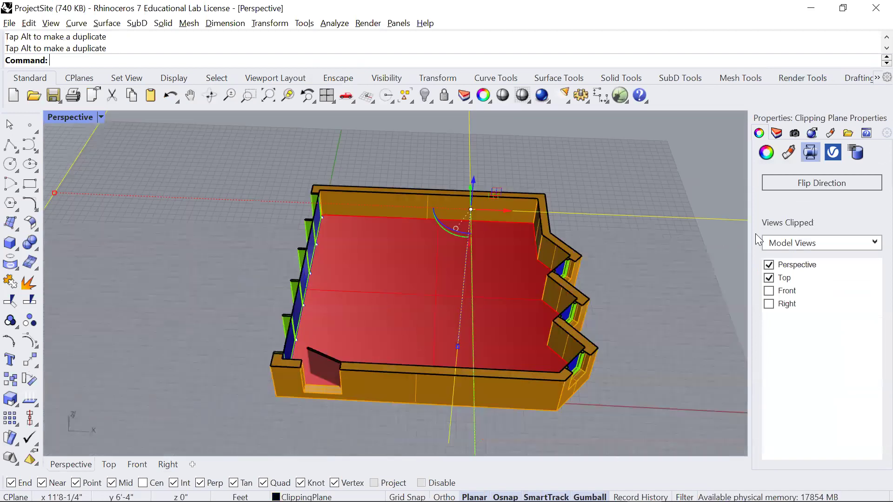
- Show the layers list and reselect the clipping plane
{"action": "left_click", "coordinate": [776, 133]}
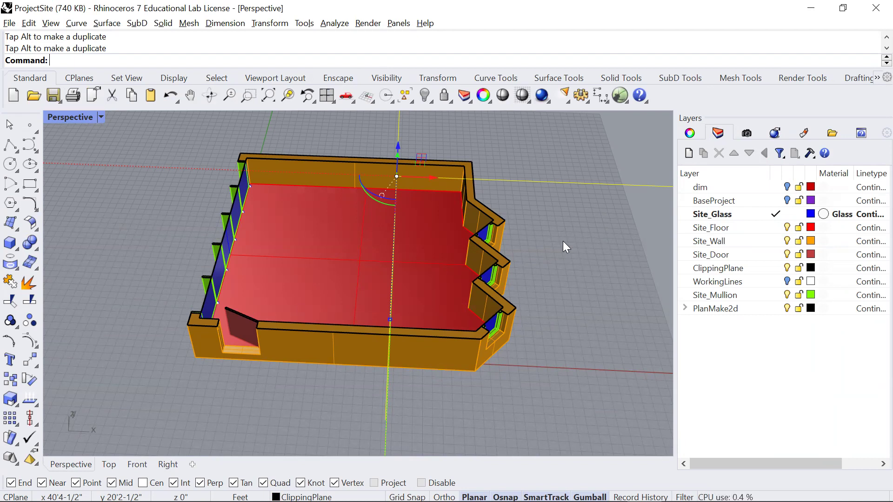
{"action": "left_click", "coordinate": [561, 265]}
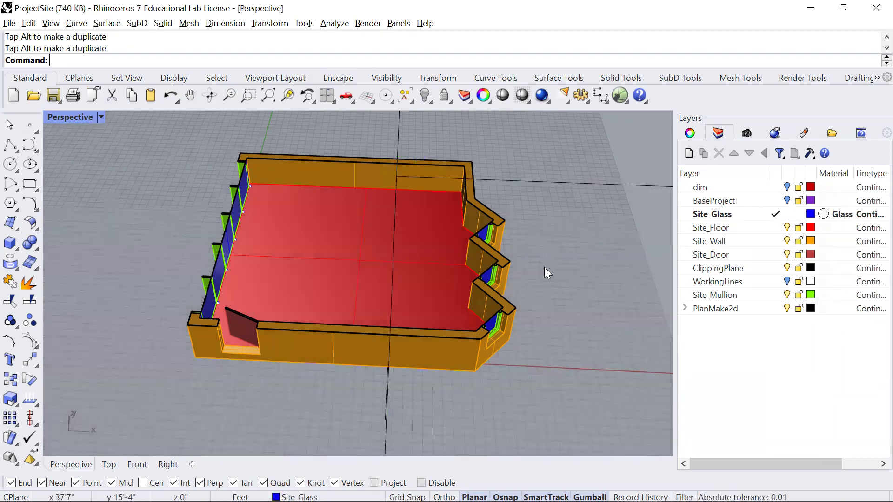
{"action": "scroll", "coordinate": [545, 267], "scroll_direction": "down", "scroll_amount": 4}
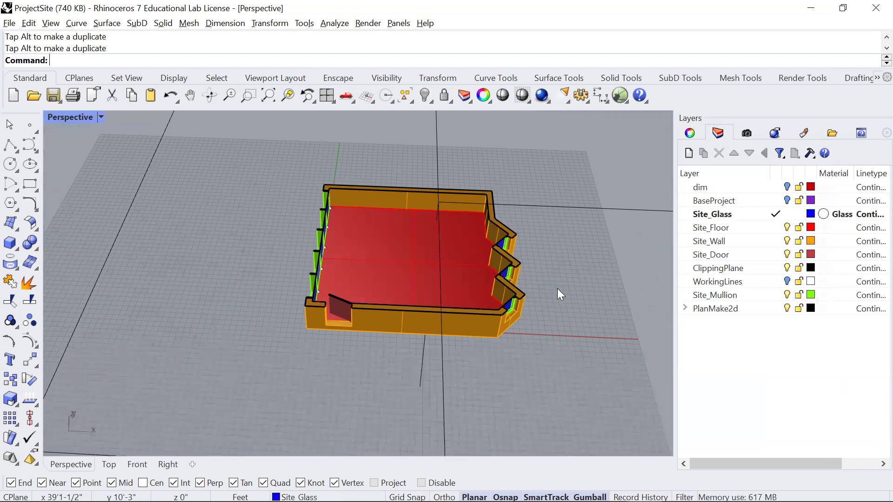
{"action": "scroll", "coordinate": [445, 248], "scroll_direction": "down", "scroll_amount": 2}
{"action": "scroll", "coordinate": [544, 261], "scroll_direction": "down", "scroll_amount": 2}
{"action": "left_click", "coordinate": [545, 268]}
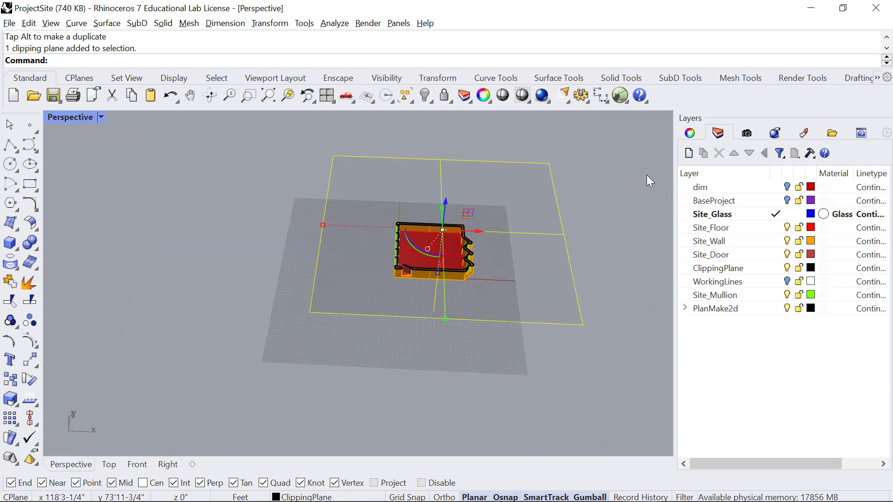
- Stop the clipping plane clipping Perspective and Top, then hide it
{"action": "left_click", "coordinate": [690, 133]}
{"action": "left_click", "coordinate": [695, 266]}
{"action": "left_click", "coordinate": [694, 278]}
{"action": "type", "text": "Hide"}
{"action": "key", "text": "Return"}
- Delete the 96 stray curves lying far from the house
{"action": "scroll", "coordinate": [508, 230], "scroll_direction": "down", "scroll_amount": 8}
{"action": "left_click_drag", "start_coordinate": [519, 154], "coordinate": [504, 192]}
{"action": "left_click", "coordinate": [503, 264]}
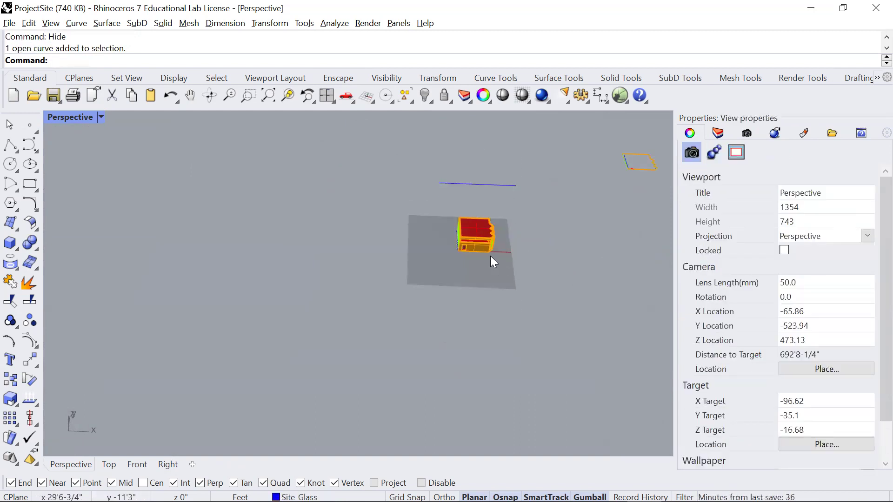
{"action": "scroll", "coordinate": [554, 174], "scroll_direction": "down", "scroll_amount": 3}
{"action": "left_click_drag", "start_coordinate": [443, 133], "coordinate": [646, 186]}
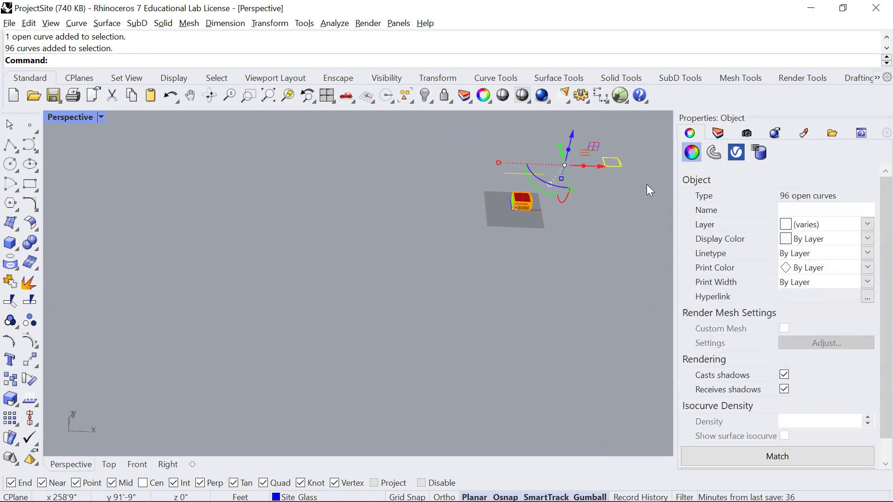
{"action": "key", "text": "Delete"}
- Start a Section in the Front view with the whole building selected
{"action": "scroll", "coordinate": [492, 193], "scroll_direction": "up", "scroll_amount": 2}
{"action": "type", "text": "Section"}
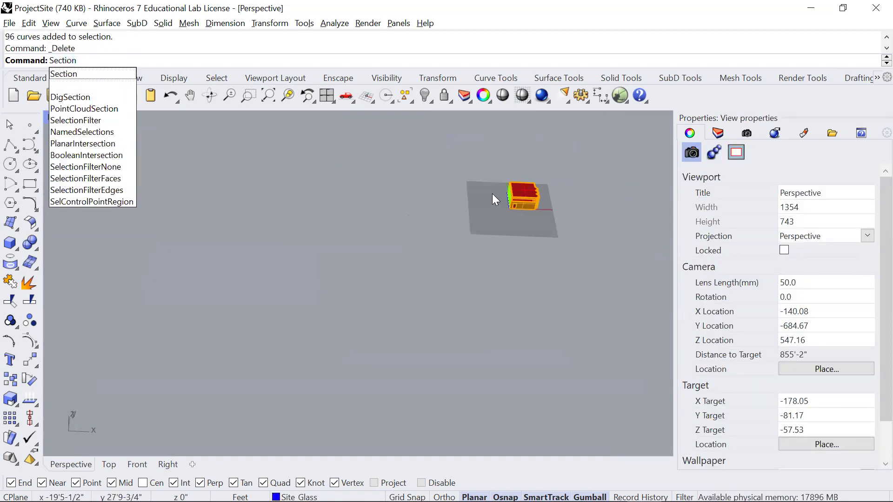
{"action": "key", "text": "Return"}
{"action": "key", "text": "ctrl+F1"}
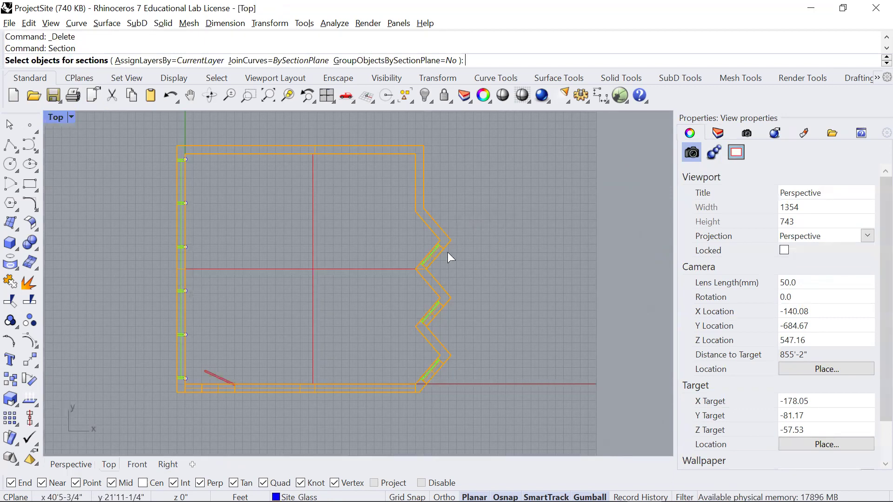
{"action": "key", "text": "ctrl+a"}
{"action": "key", "text": "ctrl+F2"}
{"action": "left_click_drag", "start_coordinate": [403, 243], "coordinate": [479, 311]}
{"action": "scroll", "coordinate": [450, 286], "scroll_direction": "up", "scroll_amount": 5}
{"action": "key", "text": "Return"}
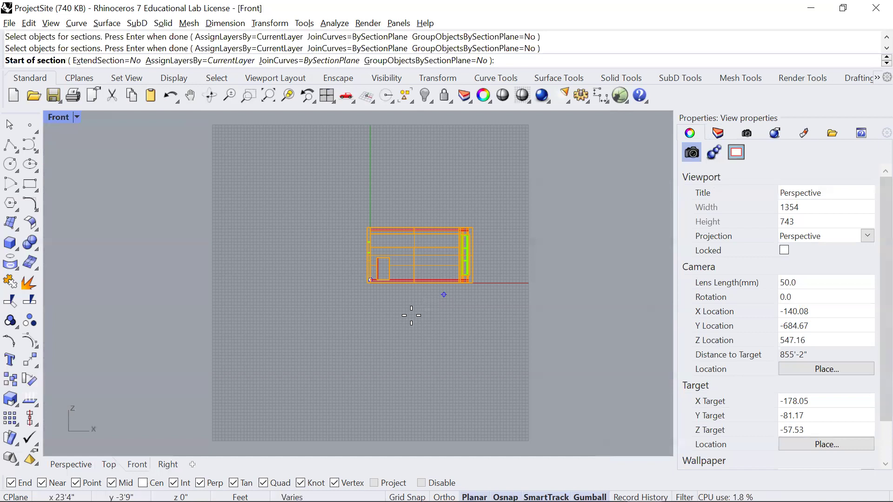
- Draw a horizontal section line across the building to create the section curves
{"action": "left_click", "coordinate": [332, 268]}
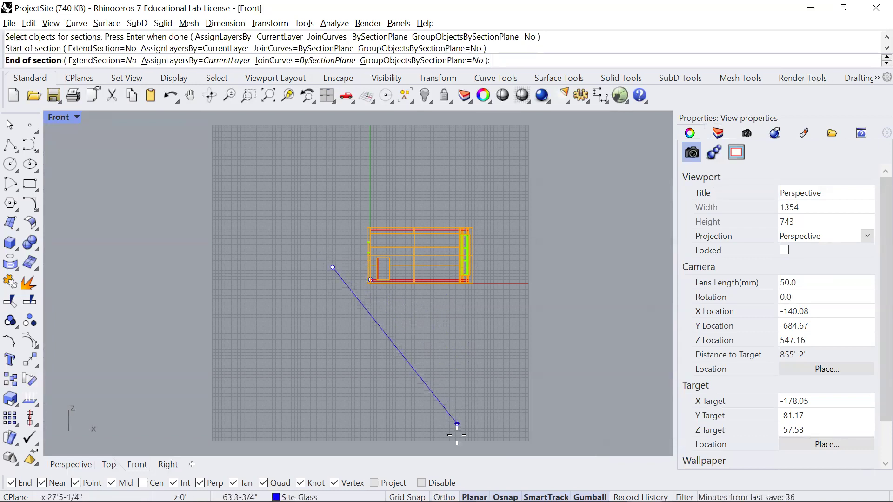
{"action": "key", "text": "F8"}
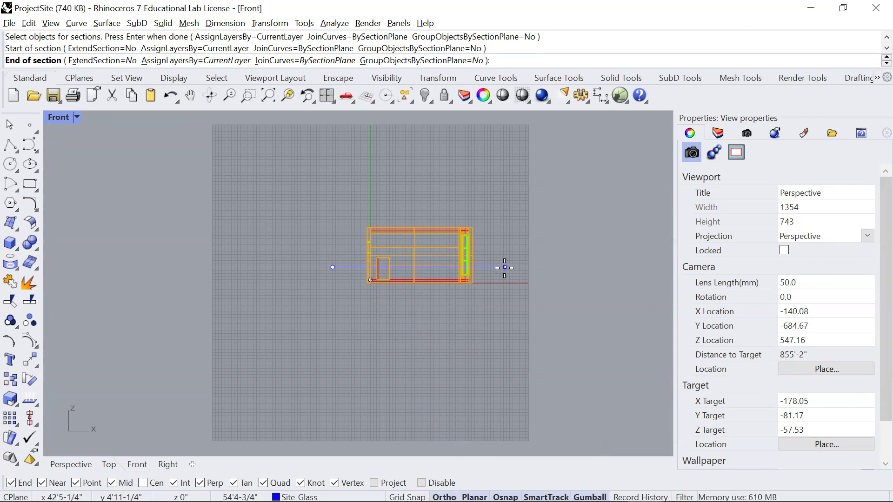
{"action": "left_click", "coordinate": [505, 268]}
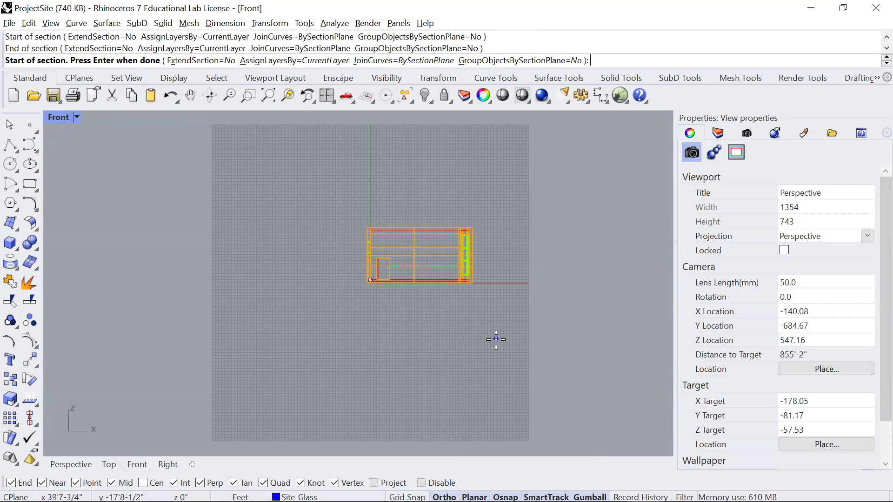
{"action": "double_click", "coordinate": [59, 117]}
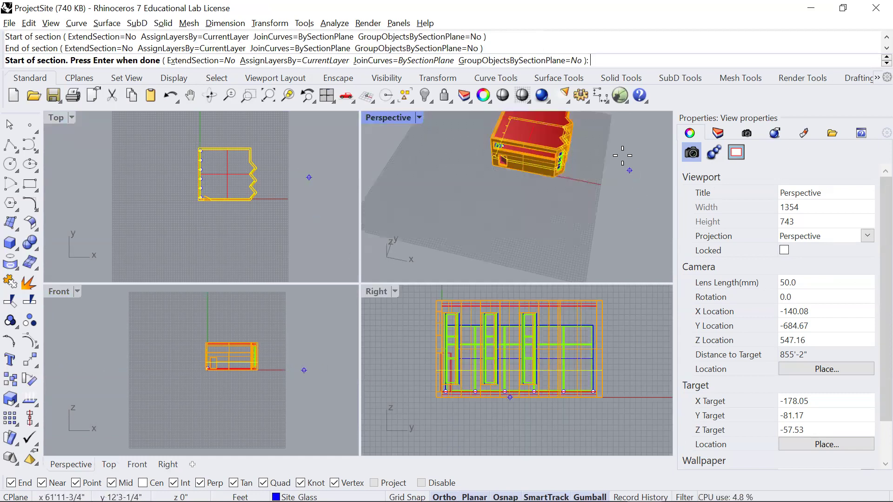
{"action": "scroll", "coordinate": [574, 151], "scroll_direction": "up", "scroll_amount": 3}
{"action": "left_click_drag", "start_coordinate": [564, 152], "coordinate": [552, 225]}
{"action": "scroll", "coordinate": [563, 226], "scroll_direction": "up", "scroll_amount": 2}
{"action": "scroll", "coordinate": [581, 239], "scroll_direction": "down", "scroll_amount": 4}
{"action": "key", "text": "Return"}
- Move the 22 test section curves aside, then select and delete them
{"action": "scroll", "coordinate": [606, 235], "scroll_direction": "down", "scroll_amount": 2}
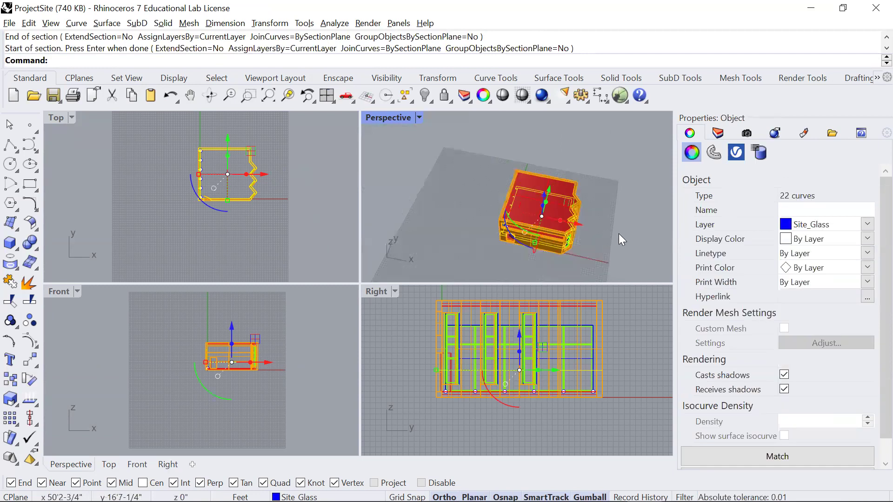
{"action": "left_click_drag", "start_coordinate": [451, 186], "coordinate": [597, 144]}
{"action": "left_click", "coordinate": [593, 221]}
{"action": "scroll", "coordinate": [571, 140], "scroll_direction": "up", "scroll_amount": 10}
{"action": "scroll", "coordinate": [572, 152], "scroll_direction": "down", "scroll_amount": 4}
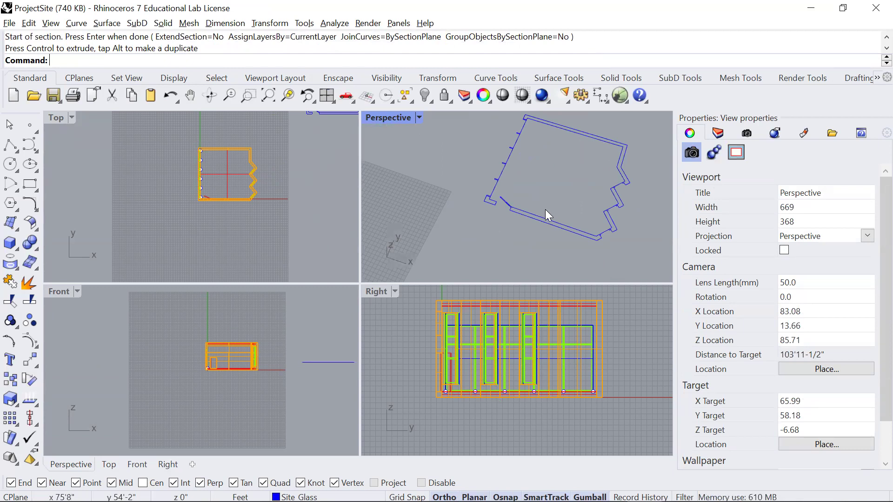
{"action": "scroll", "coordinate": [545, 210], "scroll_direction": "down", "scroll_amount": 1}
{"action": "scroll", "coordinate": [541, 199], "scroll_direction": "down", "scroll_amount": 3}
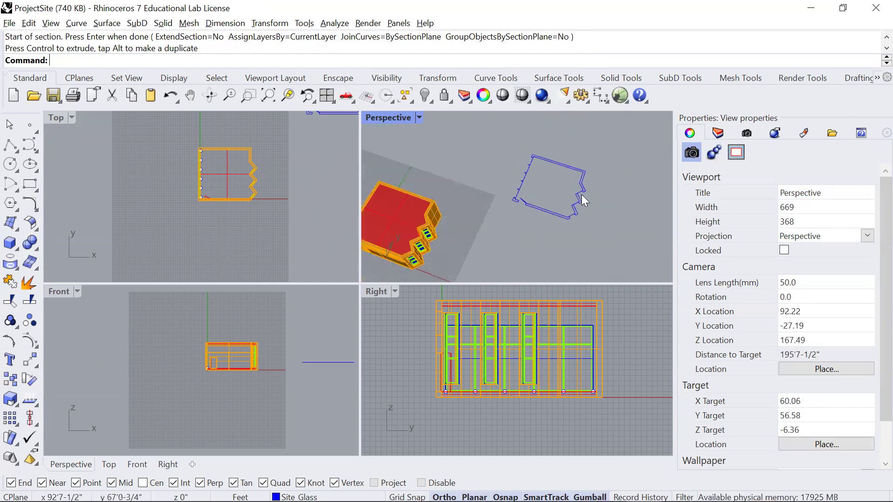
{"action": "left_click_drag", "start_coordinate": [477, 136], "coordinate": [620, 239]}
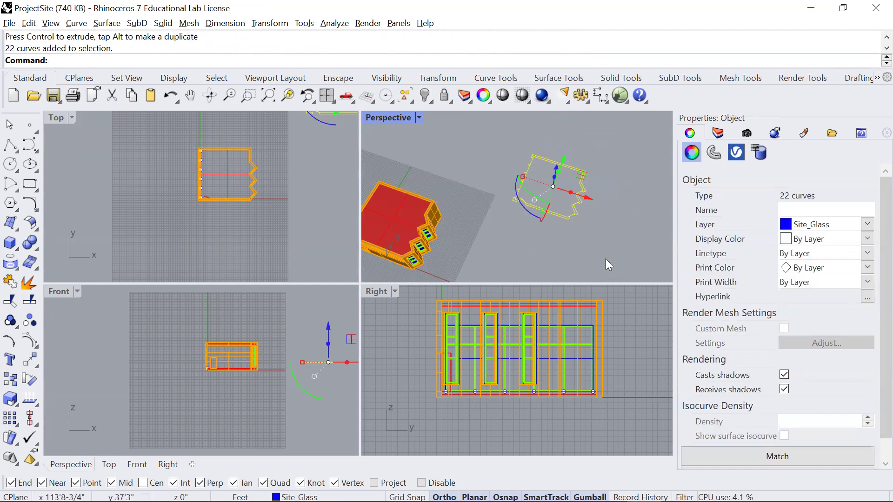
{"action": "key", "text": "Delete"}
{"action": "left_click_drag", "start_coordinate": [439, 253], "coordinate": [367, 215]}
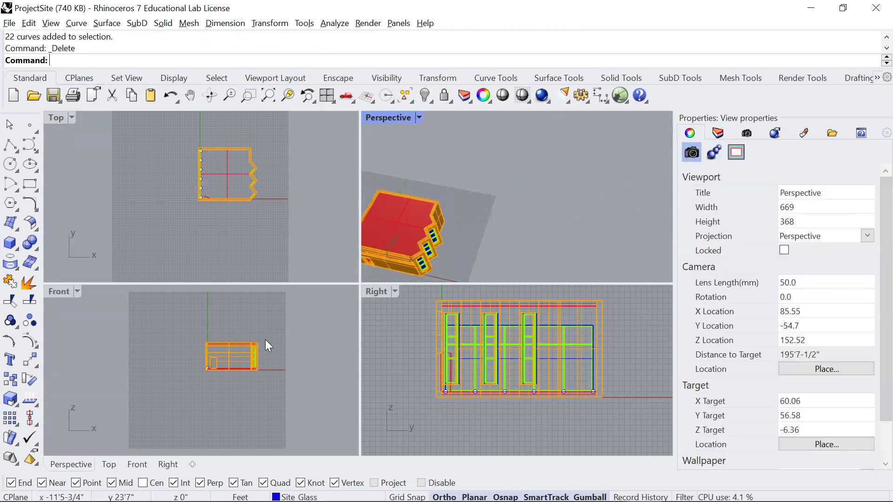
- Start Section in the Front view, placing output curves on each source object's layer
{"action": "left_click", "coordinate": [58, 291]}
{"action": "left_click_drag", "start_coordinate": [188, 371], "coordinate": [167, 372]}
{"action": "type", "text": "Section"}
{"action": "key", "text": "Return"}
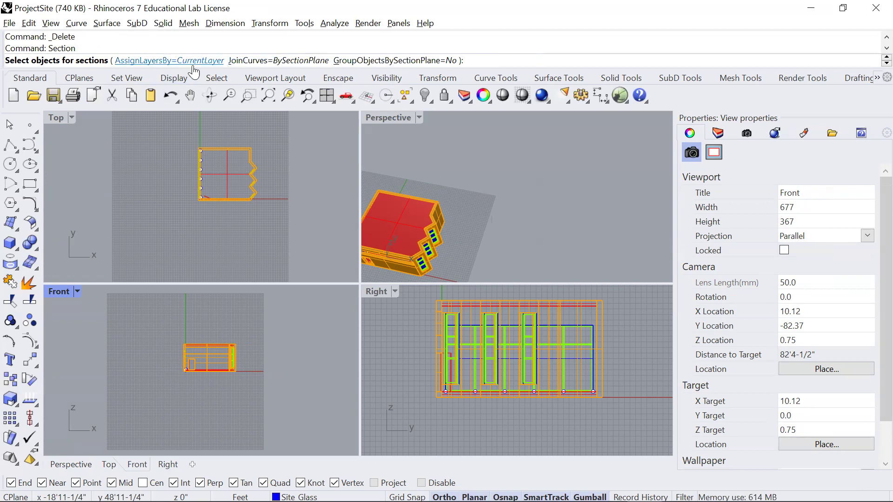
{"action": "left_click", "coordinate": [666, 58]}
{"action": "key", "text": "Escape"}
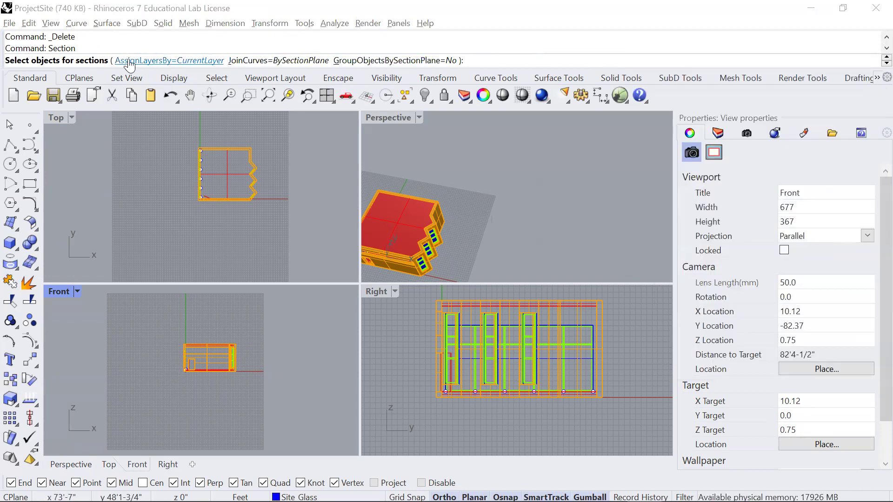
{"action": "left_click", "coordinate": [177, 64]}
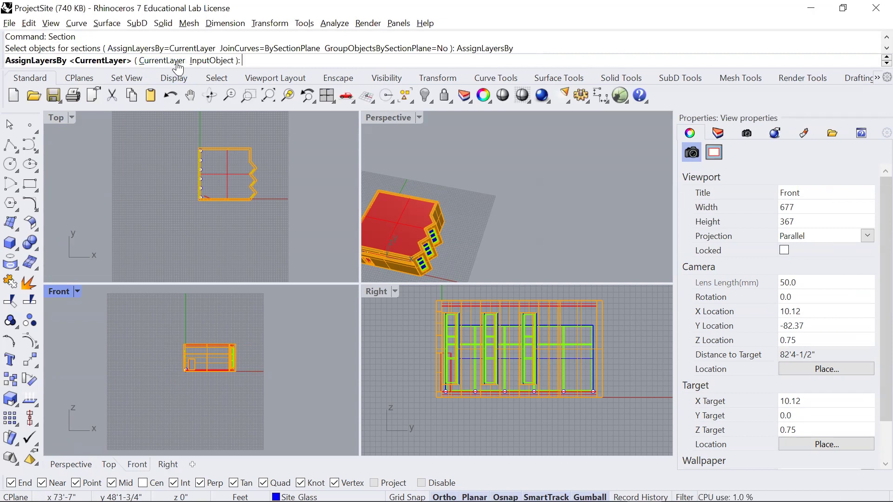
{"action": "left_click", "coordinate": [212, 61]}
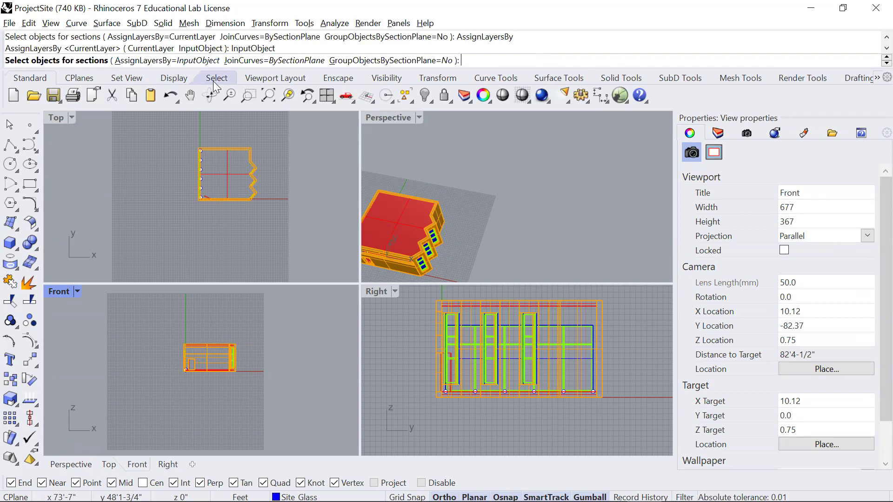
- Cut a section line across the whole building in the Front view
{"action": "left_click_drag", "start_coordinate": [157, 331], "coordinate": [274, 396]}
{"action": "key", "text": "Return"}
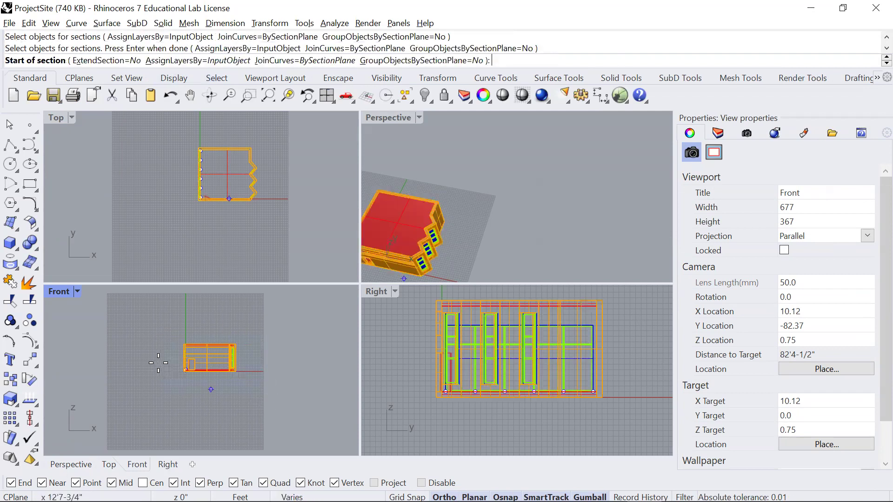
{"action": "left_click", "coordinate": [159, 357]}
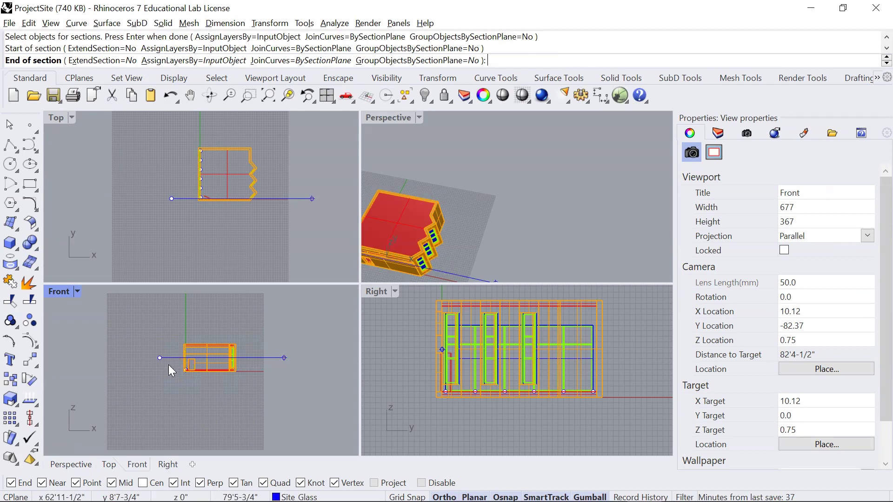
{"action": "key", "text": "Escape"}
{"action": "left_click_drag", "start_coordinate": [168, 365], "coordinate": [184, 357]}
{"action": "left_click_drag", "start_coordinate": [174, 325], "coordinate": [298, 398]}
{"action": "key", "text": "Return"}
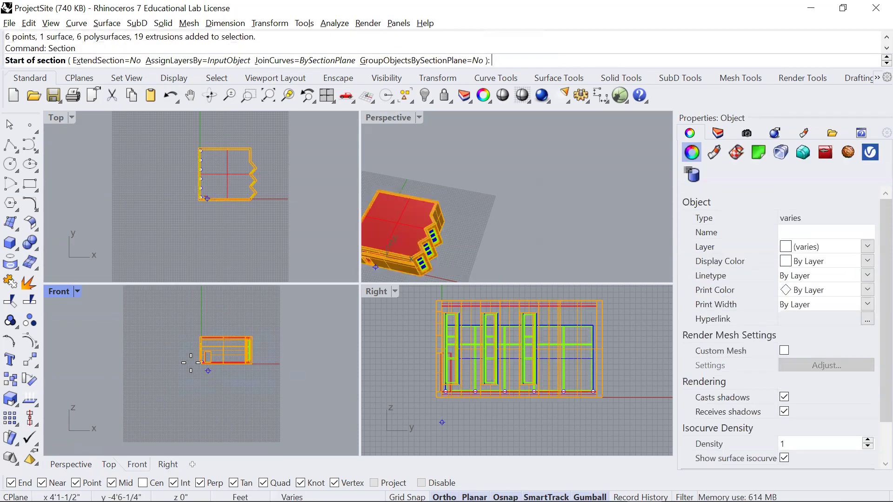
{"action": "left_click", "coordinate": [191, 363]}
{"action": "left_click", "coordinate": [288, 397]}
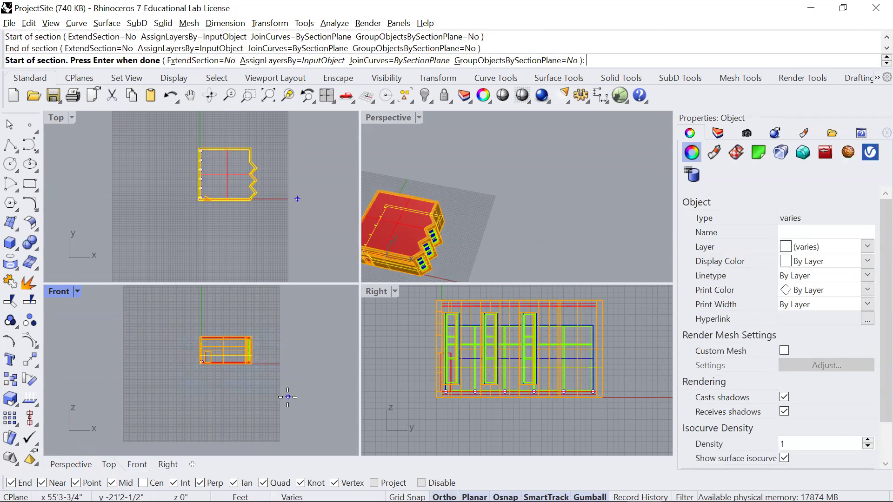
{"action": "key", "text": "Return"}
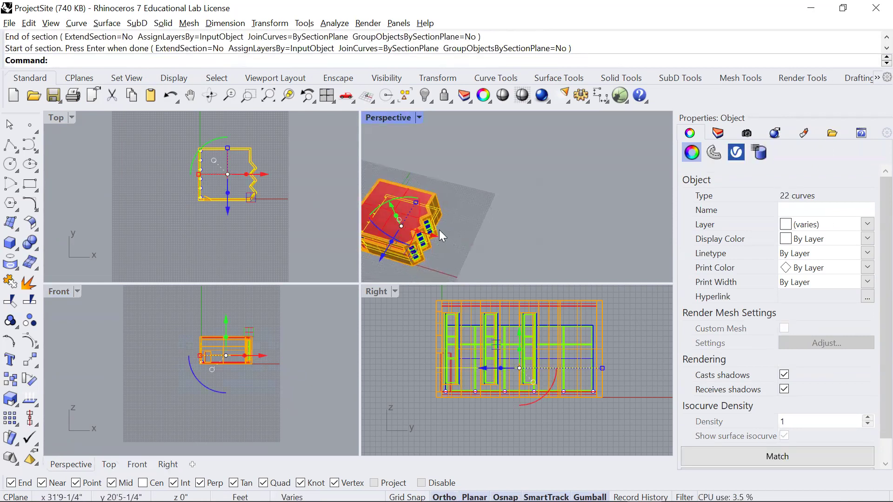
- Move the 22 section curves to the right of the building
{"action": "left_click_drag", "start_coordinate": [436, 232], "coordinate": [564, 201]}
{"action": "left_click", "coordinate": [563, 201]}
{"action": "scroll", "coordinate": [498, 178], "scroll_direction": "up", "scroll_amount": 8}
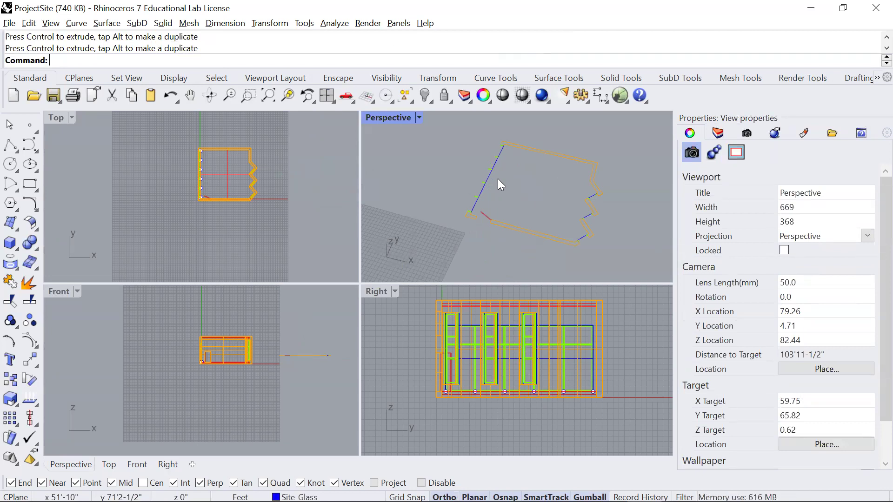
{"action": "left_click_drag", "start_coordinate": [258, 375], "coordinate": [320, 383]}
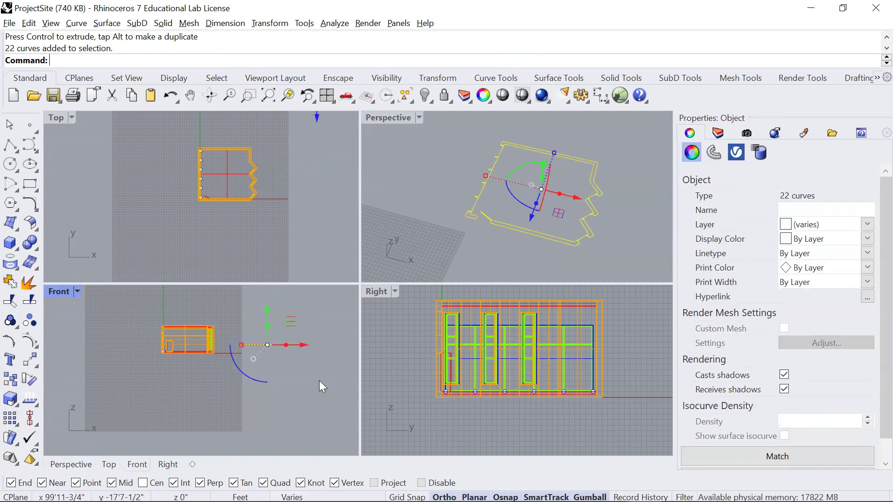
{"action": "left_click", "coordinate": [261, 406]}
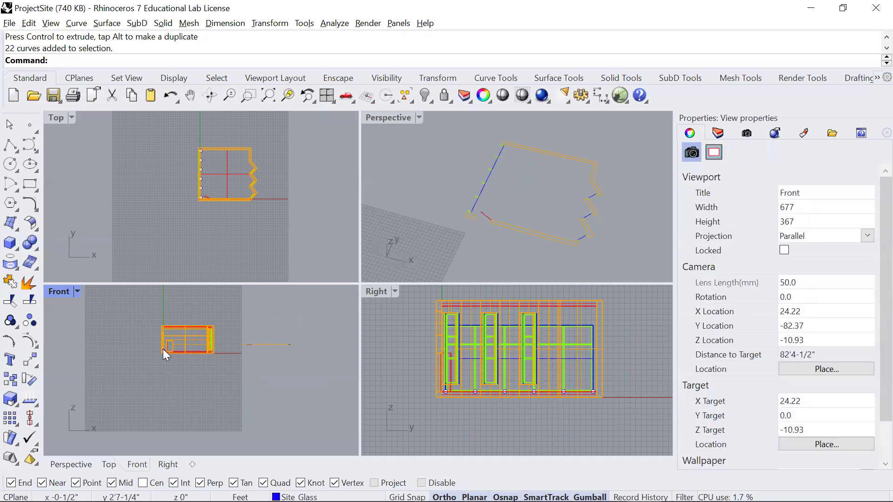
{"action": "scroll", "coordinate": [197, 344], "scroll_direction": "up", "scroll_amount": 3}
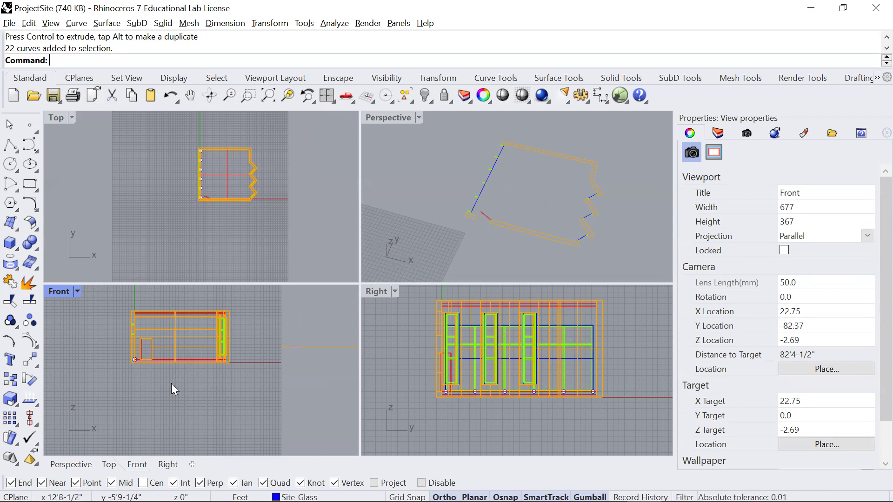
{"action": "scroll", "coordinate": [104, 372], "scroll_direction": "up", "scroll_amount": 5}
{"action": "type", "text": "L"}
{"action": "key", "text": "Return"}
{"action": "scroll", "coordinate": [175, 367], "scroll_direction": "up", "scroll_amount": 3}
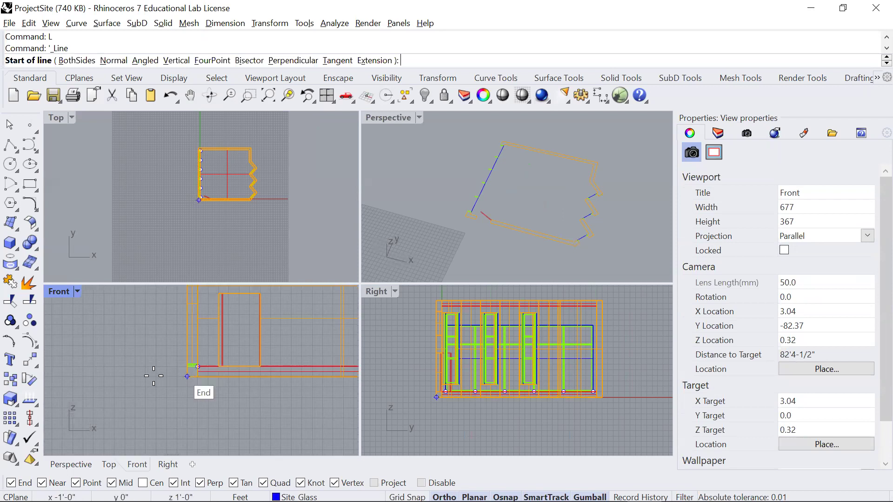
{"action": "left_click", "coordinate": [186, 366]}
{"action": "left_click", "coordinate": [113, 366]}
{"action": "type", "text": "L"}
{"action": "key", "text": "Return"}
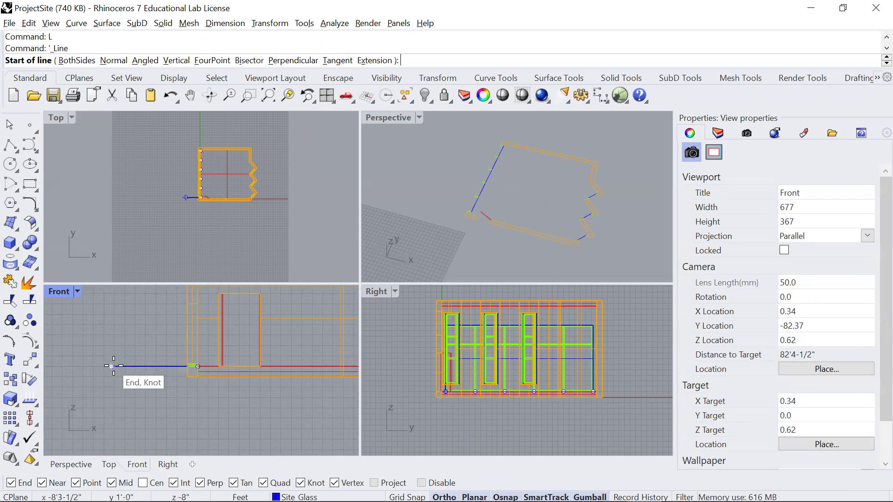
{"action": "left_click", "coordinate": [112, 366]}
{"action": "scroll", "coordinate": [112, 320], "scroll_direction": "down", "scroll_amount": 2}
{"action": "key", "text": "Escape"}
{"action": "left_click", "coordinate": [112, 353]}
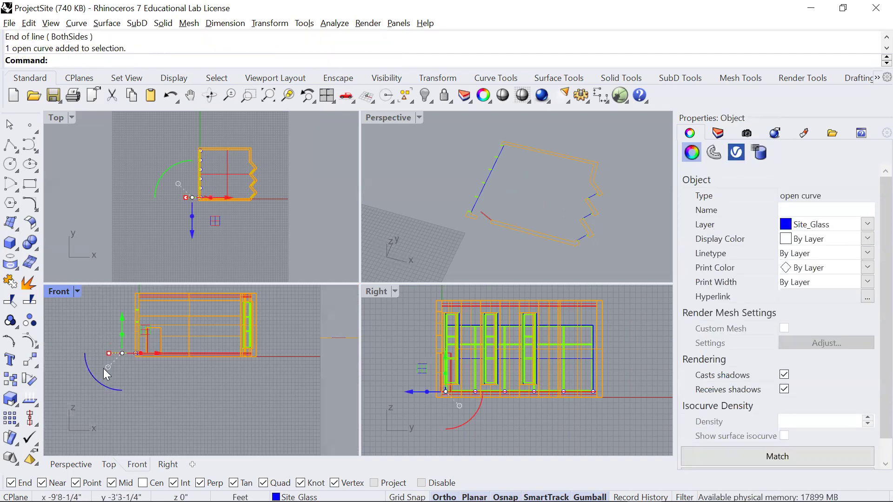
{"action": "key", "text": "Delete"}
{"action": "scroll", "coordinate": [136, 366], "scroll_direction": "down", "scroll_amount": 2}
{"action": "left_click_drag", "start_coordinate": [243, 385], "coordinate": [189, 380]}
{"action": "left_click_drag", "start_coordinate": [212, 331], "coordinate": [350, 363]}
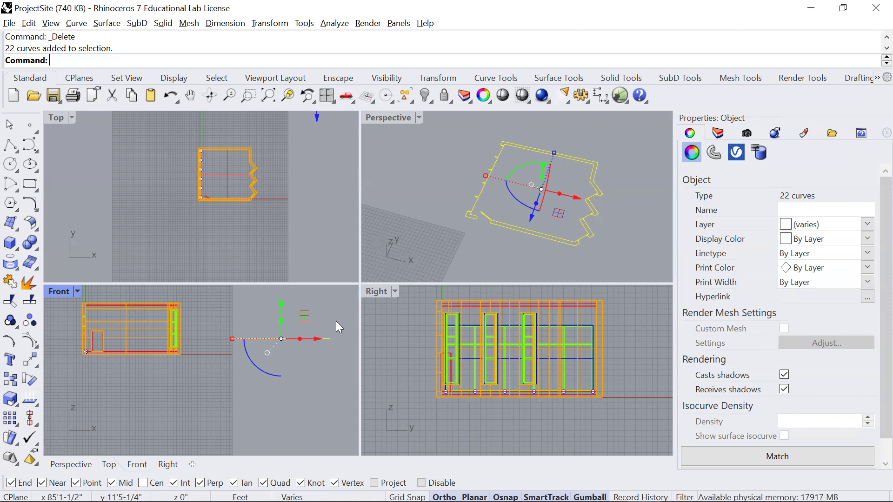
- Select the 22 section outline curves and maximize the Perspective view near ground level
{"action": "left_click", "coordinate": [285, 390]}
{"action": "left_click_drag", "start_coordinate": [285, 391], "coordinate": [243, 383]}
{"action": "left_click_drag", "start_coordinate": [184, 310], "coordinate": [321, 372]}
{"action": "double_click", "coordinate": [389, 118]}
{"action": "scroll", "coordinate": [390, 254], "scroll_direction": "down", "scroll_amount": 8}
{"action": "left_click", "coordinate": [483, 349]}
{"action": "left_click_drag", "start_coordinate": [482, 348], "coordinate": [510, 356]}
- Run ProjectToCPlane on the section curves, choosing Yes to delete the originals
{"action": "key", "text": "ctrl+shift+p"}
{"action": "type", "text": "Project"}
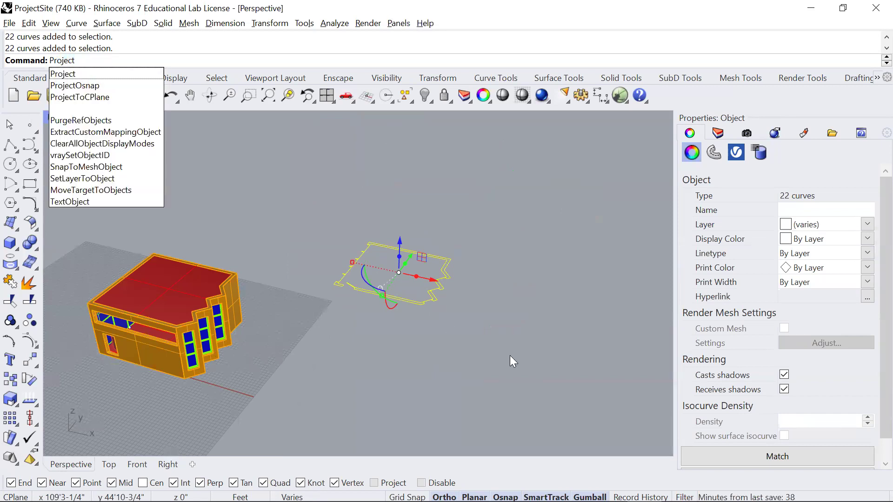
{"action": "left_click", "coordinate": [111, 97]}
{"action": "left_click_drag", "start_coordinate": [383, 320], "coordinate": [411, 271]}
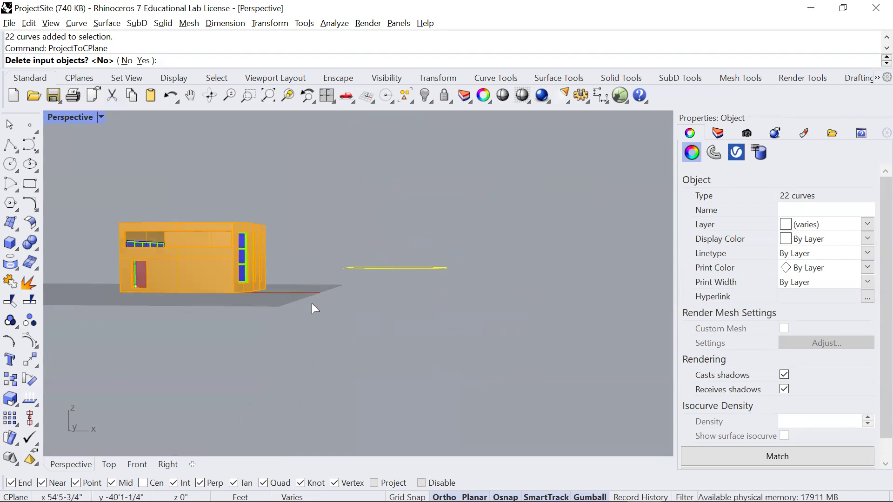
{"action": "left_click_drag", "start_coordinate": [313, 306], "coordinate": [275, 358]}
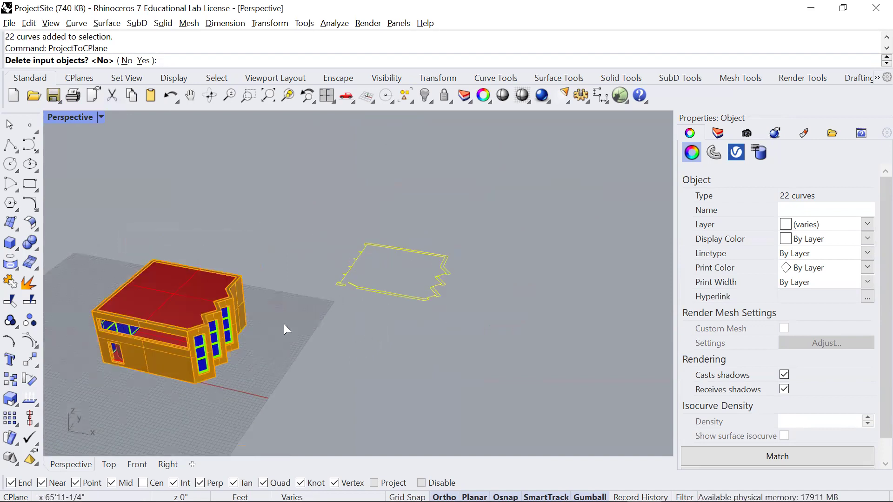
{"action": "scroll", "coordinate": [285, 326], "scroll_direction": "up", "scroll_amount": 5}
{"action": "scroll", "coordinate": [355, 255], "scroll_direction": "down", "scroll_amount": 3}
{"action": "left_click_drag", "start_coordinate": [358, 256], "coordinate": [408, 275]}
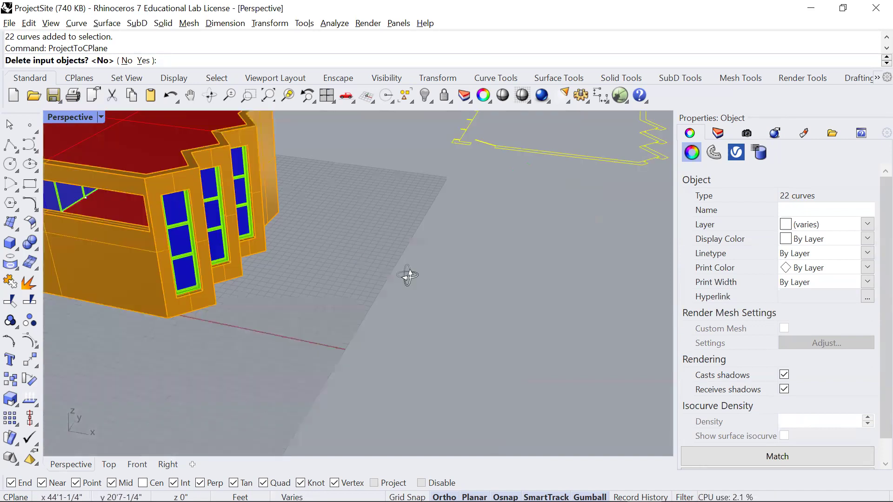
{"action": "scroll", "coordinate": [408, 275], "scroll_direction": "down", "scroll_amount": 3}
{"action": "left_click", "coordinate": [143, 60]}
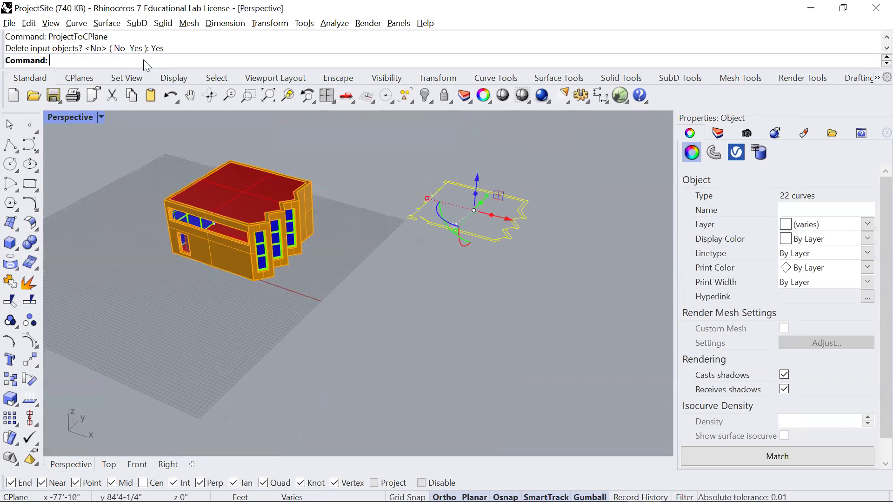
{"action": "left_click", "coordinate": [394, 303]}
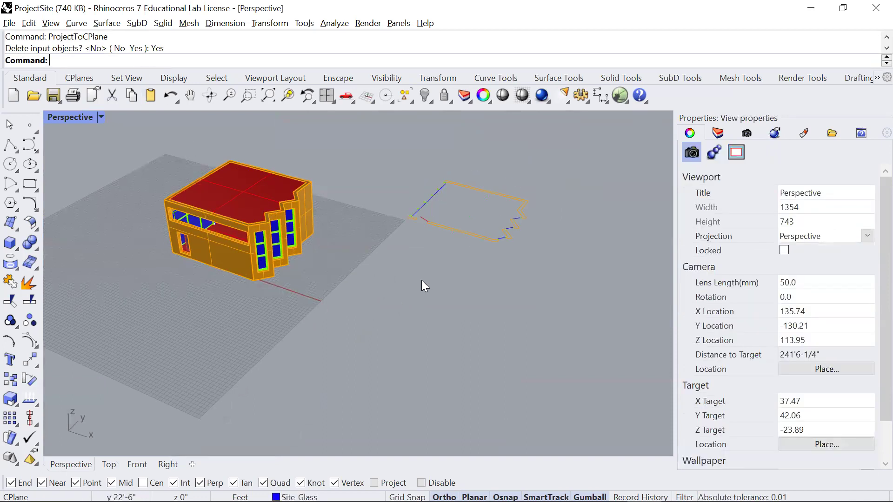
- Maximize the Top view and pan to show the projected outline above the building's plan
{"action": "double_click", "coordinate": [69, 117]}
{"action": "double_click", "coordinate": [52, 119]}
{"action": "scroll", "coordinate": [314, 238], "scroll_direction": "down", "scroll_amount": 10}
{"action": "left_click_drag", "start_coordinate": [436, 230], "coordinate": [423, 276]}
{"action": "scroll", "coordinate": [388, 231], "scroll_direction": "up", "scroll_amount": 12}
{"action": "left_click_drag", "start_coordinate": [255, 121], "coordinate": [523, 342]}
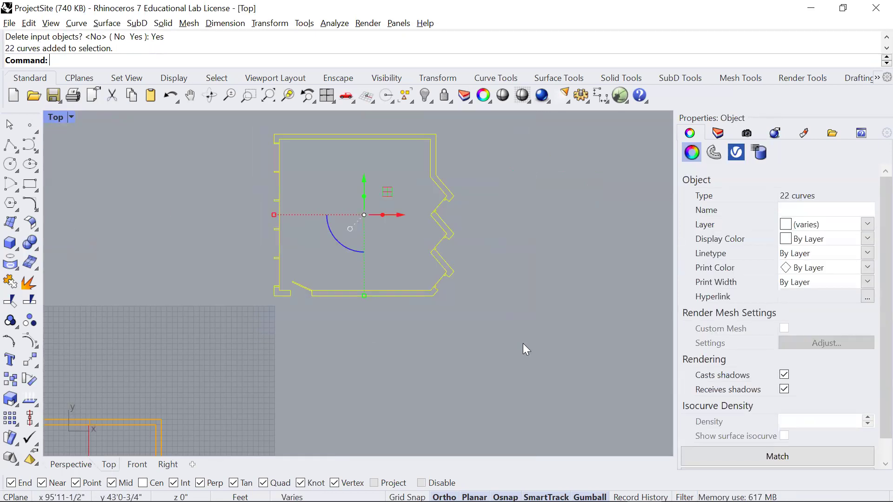
{"action": "left_click", "coordinate": [523, 343]}
{"action": "scroll", "coordinate": [523, 343], "scroll_direction": "down", "scroll_amount": 4}
{"action": "left_click_drag", "start_coordinate": [490, 355], "coordinate": [525, 304]}
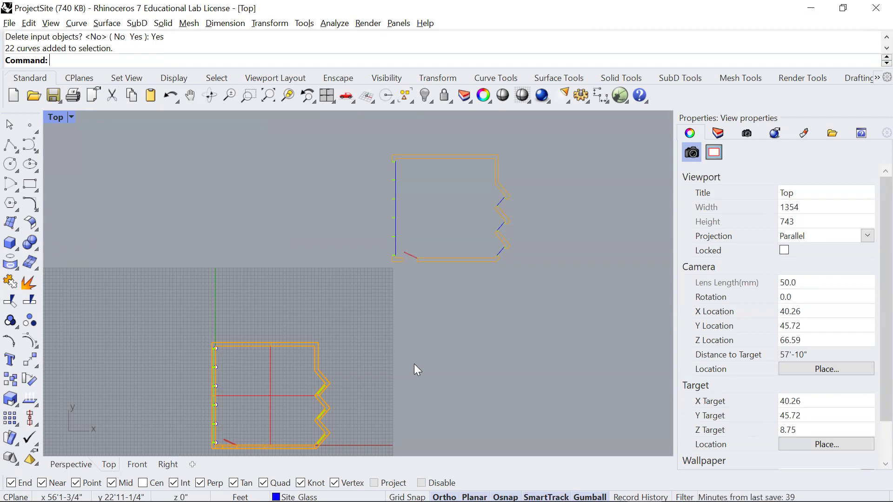
- Measure the outline's top edge with Distance, reading 30'-0"
{"action": "type", "text": "dist"}
{"action": "key", "text": "Return"}
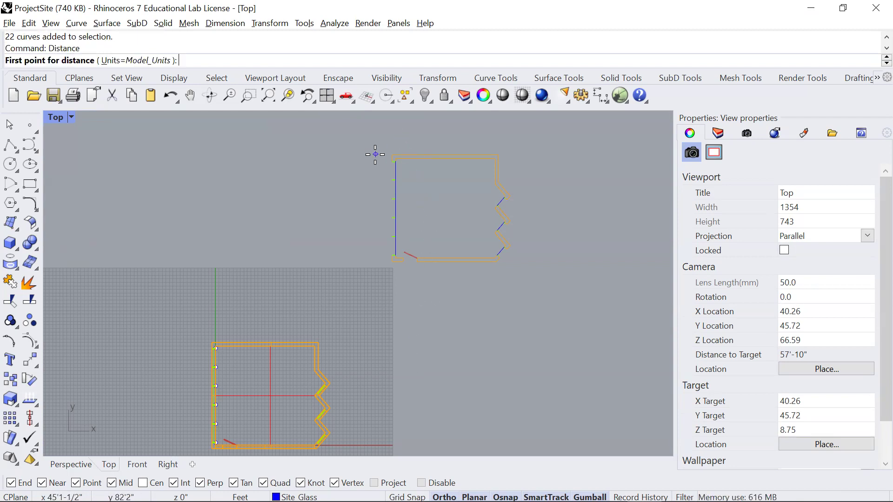
{"action": "left_click", "coordinate": [394, 156]}
{"action": "left_click", "coordinate": [498, 157]}
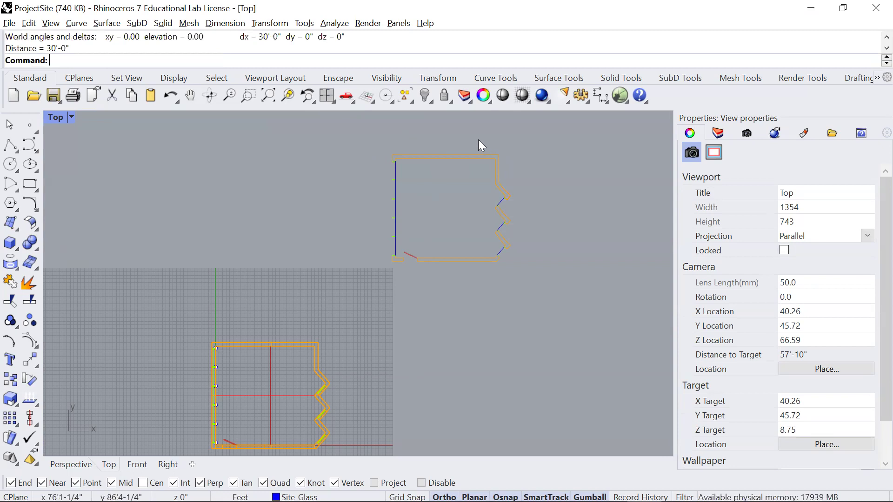
{"action": "left_click_drag", "start_coordinate": [69, 49], "coordinate": [46, 49]}
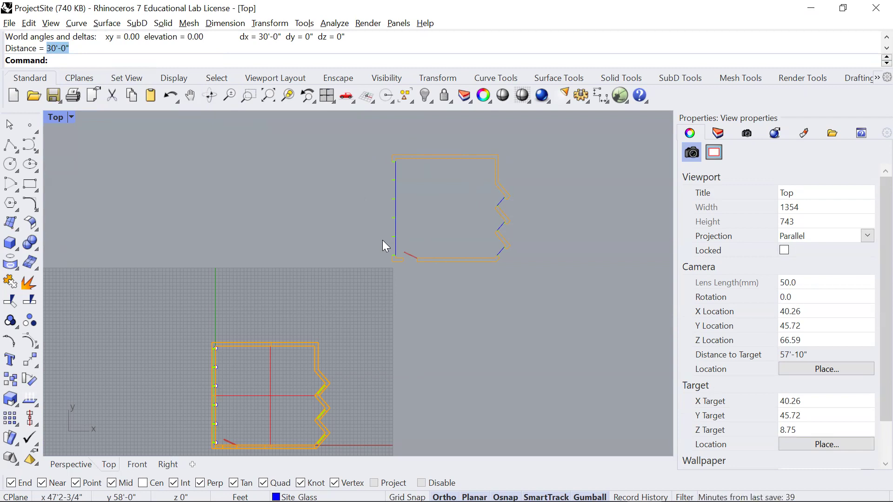
- Move the upper outline's 22 curves up and right, away from the building
{"action": "scroll", "coordinate": [348, 255], "scroll_direction": "down", "scroll_amount": 3}
{"action": "left_click_drag", "start_coordinate": [208, 169], "coordinate": [512, 402]}
{"action": "left_click", "coordinate": [509, 391]}
{"action": "left_click_drag", "start_coordinate": [365, 164], "coordinate": [492, 301]}
{"action": "left_click", "coordinate": [492, 300]}
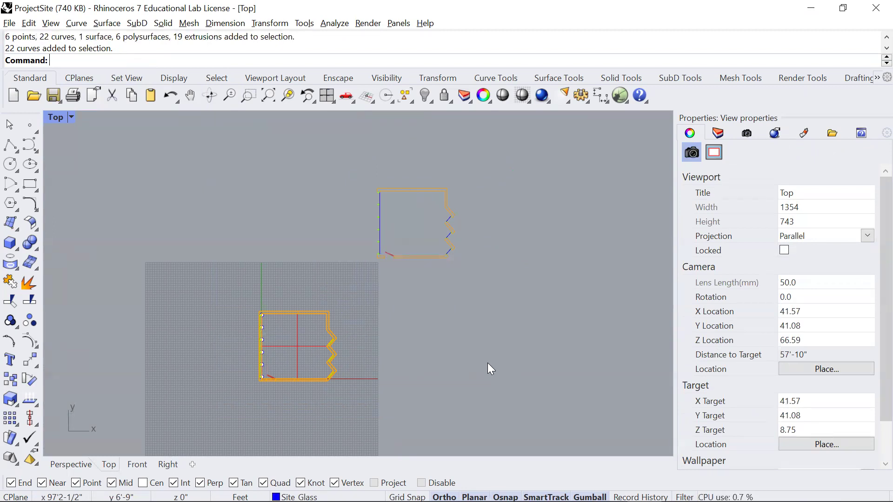
{"action": "scroll", "coordinate": [319, 295], "scroll_direction": "down", "scroll_amount": 3}
{"action": "left_click_drag", "start_coordinate": [339, 205], "coordinate": [474, 309]}
{"action": "left_click_drag", "start_coordinate": [326, 217], "coordinate": [462, 142]}
{"action": "left_click", "coordinate": [455, 274]}
{"action": "left_click_drag", "start_coordinate": [288, 351], "coordinate": [309, 319]}
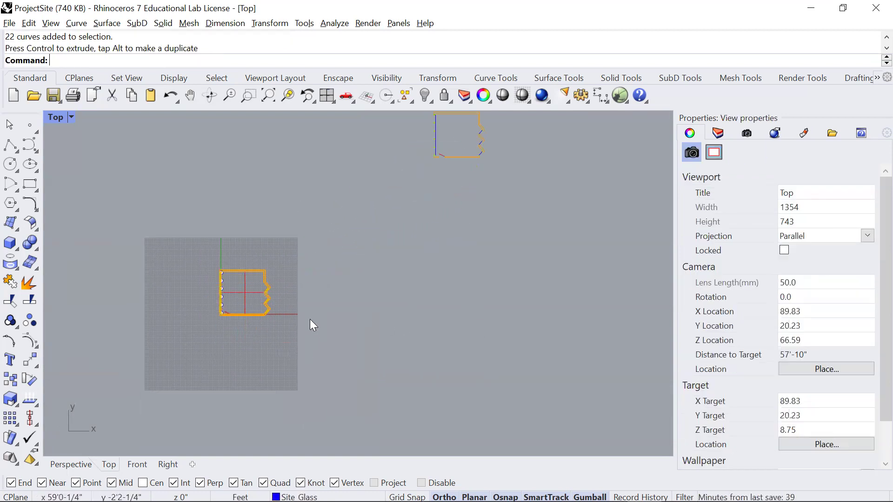
- Cut a second section across the building plan and move the 15 new curves up-right
{"action": "type", "text": "Sectio"}
{"action": "key", "text": "Return"}
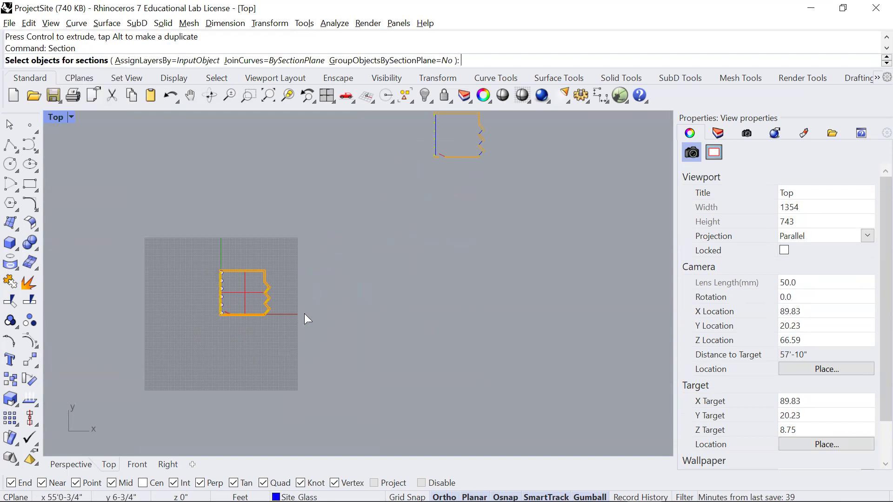
{"action": "left_click", "coordinate": [222, 279]}
{"action": "key", "text": "Return"}
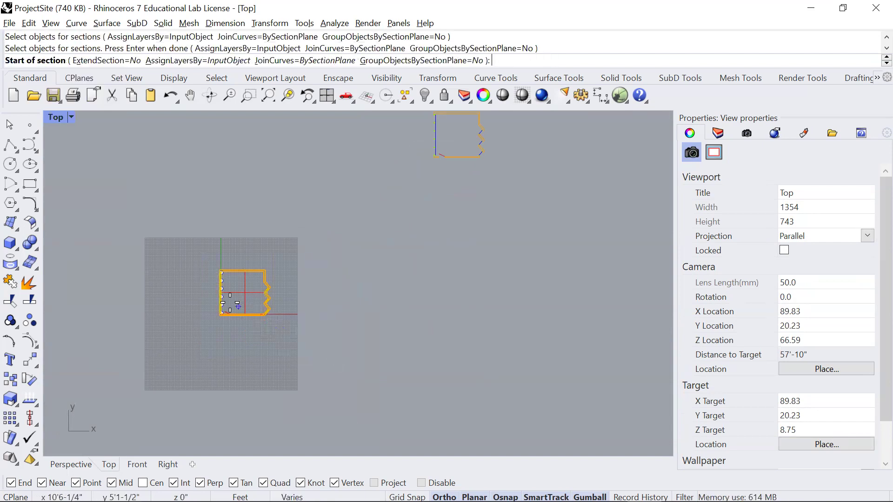
{"action": "scroll", "coordinate": [189, 295], "scroll_direction": "up", "scroll_amount": 4}
{"action": "scroll", "coordinate": [190, 295], "scroll_direction": "up", "scroll_amount": 2}
{"action": "left_click", "coordinate": [188, 301]}
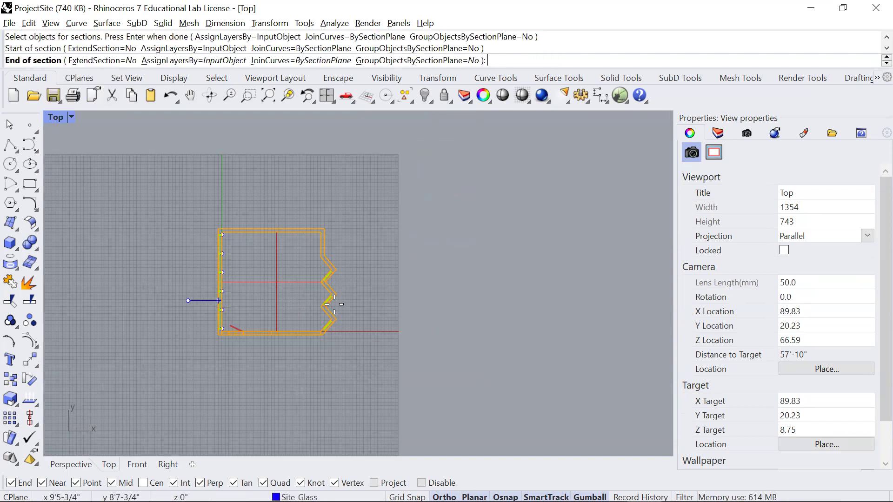
{"action": "left_click", "coordinate": [408, 301]}
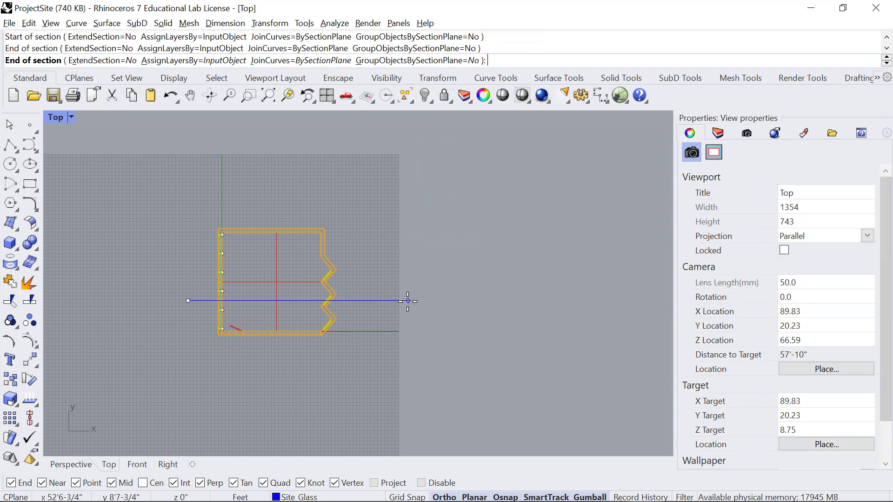
{"action": "scroll", "coordinate": [406, 337], "scroll_direction": "down", "scroll_amount": 3}
{"action": "key", "text": "Return"}
{"action": "scroll", "coordinate": [362, 381], "scroll_direction": "down", "scroll_amount": 1}
{"action": "left_click_drag", "start_coordinate": [267, 313], "coordinate": [576, 201]}
- Show Perspective in the large view and select the upright section curves on the right
{"action": "key", "text": "ctrl+Tab"}
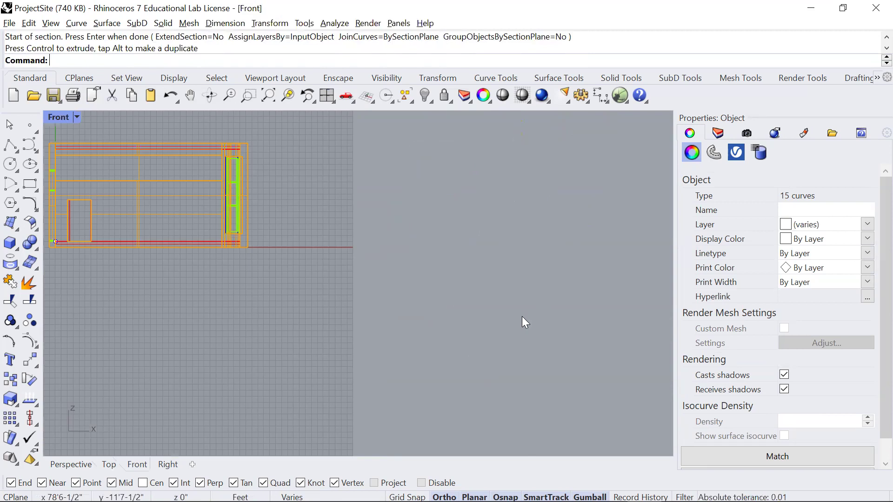
{"action": "key", "text": "ctrl+Tab"}
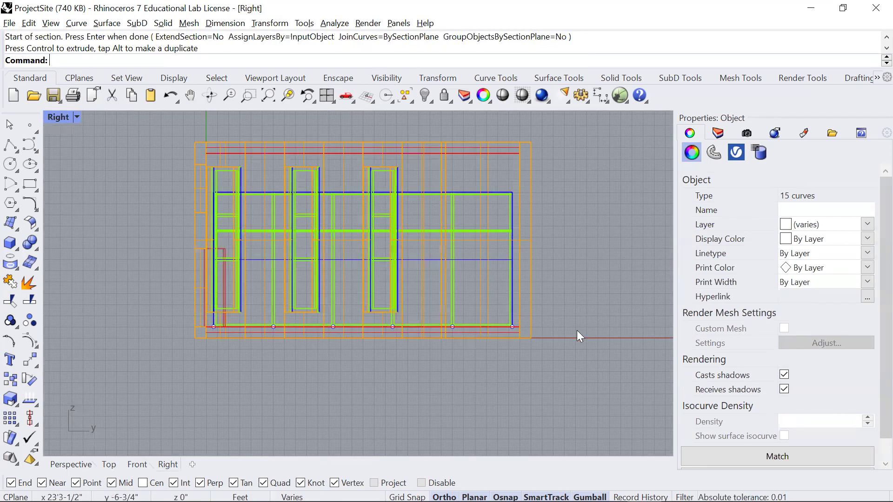
{"action": "key", "text": "ctrl+Tab"}
{"action": "left_click", "coordinate": [497, 274]}
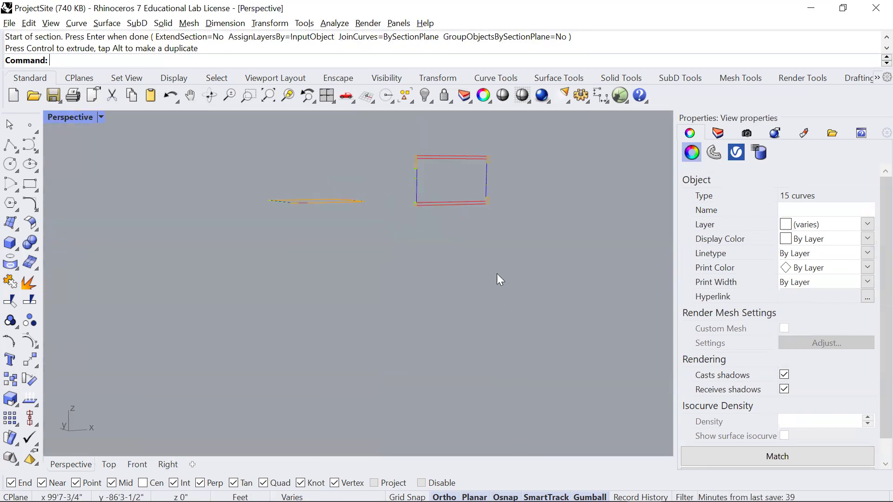
{"action": "scroll", "coordinate": [446, 184], "scroll_direction": "up", "scroll_amount": 6}
{"action": "left_click_drag", "start_coordinate": [389, 175], "coordinate": [611, 352]}
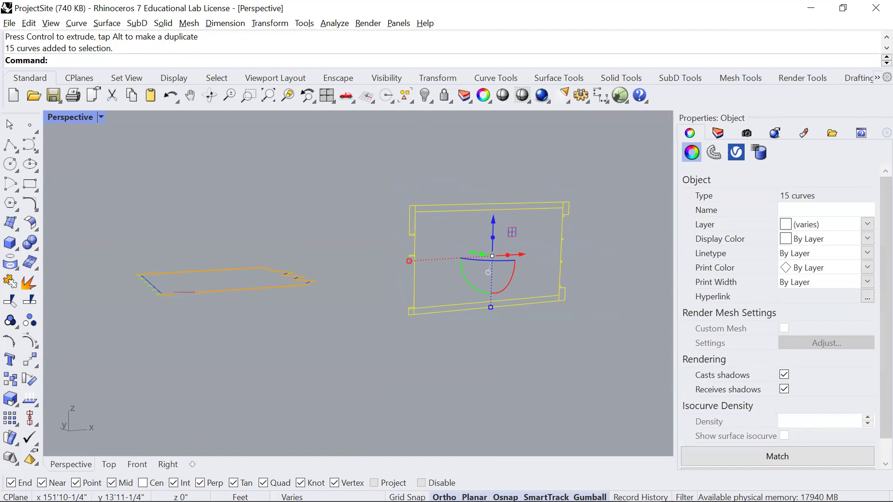
- Rotate the selected upright section curves 90° so they lie flat
{"action": "left_click_drag", "start_coordinate": [548, 331], "coordinate": [557, 343]}
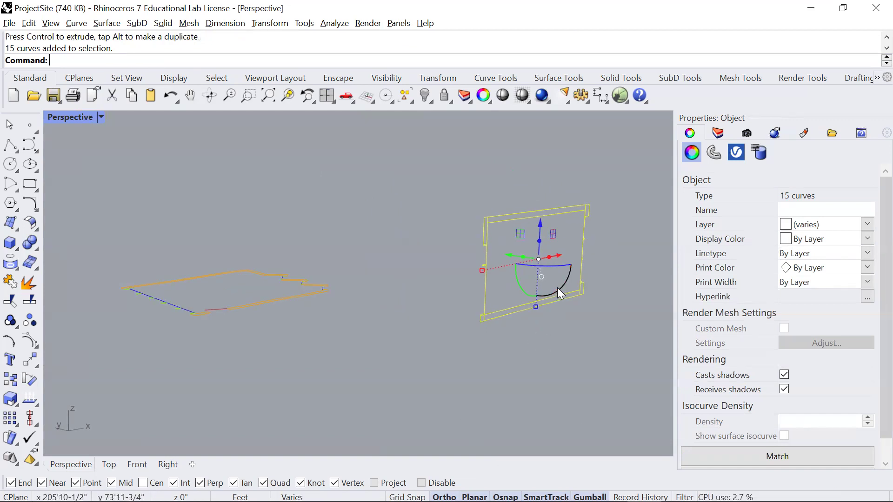
{"action": "left_click", "coordinate": [557, 287]}
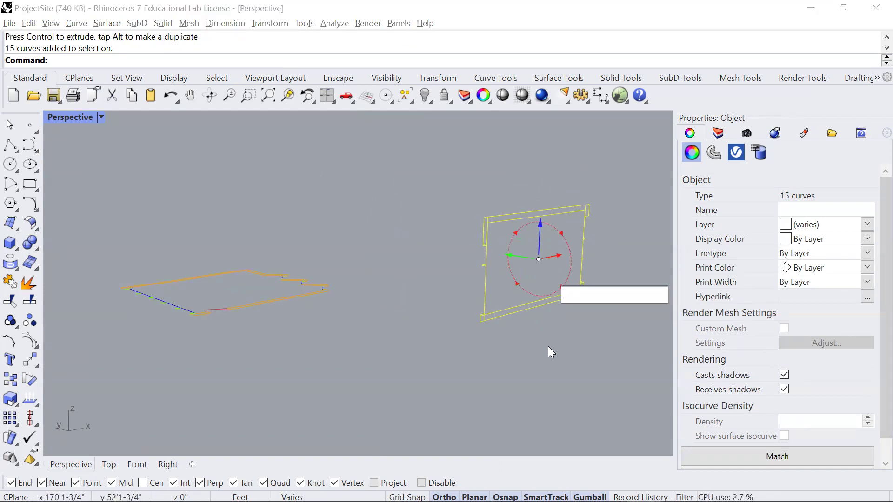
{"action": "type", "text": "90"}
{"action": "key", "text": "Return"}
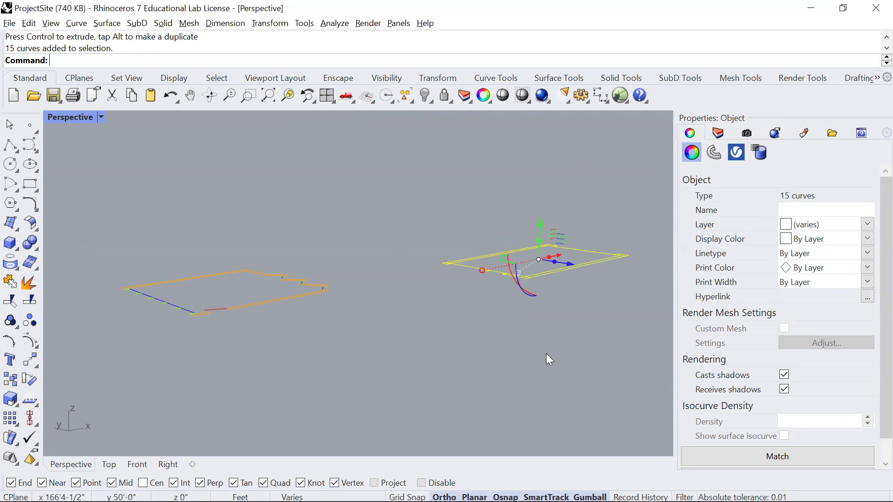
{"action": "key", "text": "Escape"}
- In Top view, move the rotated section curves up and to the right
{"action": "mouse_move", "coordinate": [545, 354]}
{"action": "left_mouse_down"}
{"action": "mouse_move", "coordinate": [525, 328]}
{"action": "mouse_move", "coordinate": [502, 350]}
{"action": "mouse_move", "coordinate": [392, 343]}
{"action": "left_mouse_up"}
{"action": "left_click_drag", "start_coordinate": [309, 329], "coordinate": [540, 429]}
{"action": "key", "text": "ctrl+F1"}
{"action": "scroll", "coordinate": [502, 360], "scroll_direction": "down", "scroll_amount": 4}
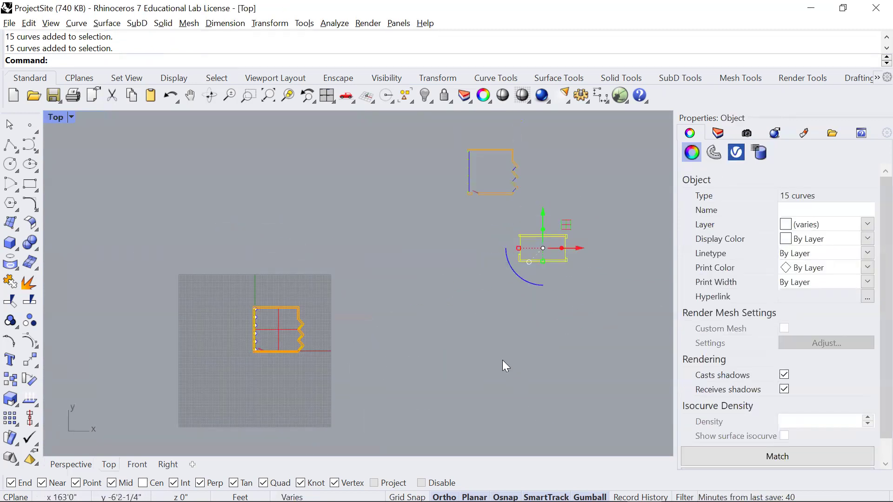
{"action": "left_click_drag", "start_coordinate": [551, 264], "coordinate": [576, 215]}
- Check the curves' placement in the Front, Right and Perspective views
{"action": "key", "text": "ctrl+F2"}
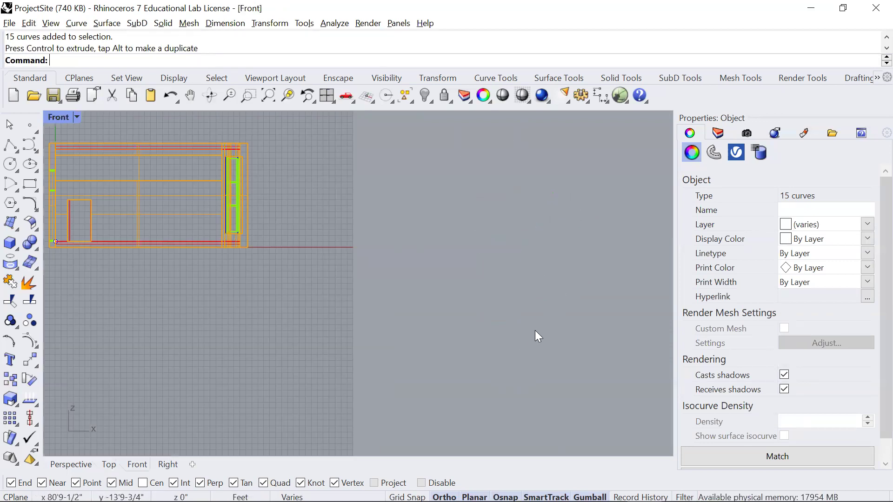
{"action": "scroll", "coordinate": [489, 335], "scroll_direction": "down", "scroll_amount": 3}
{"action": "scroll", "coordinate": [482, 335], "scroll_direction": "down", "scroll_amount": 10}
{"action": "left_click_drag", "start_coordinate": [580, 362], "coordinate": [478, 349]}
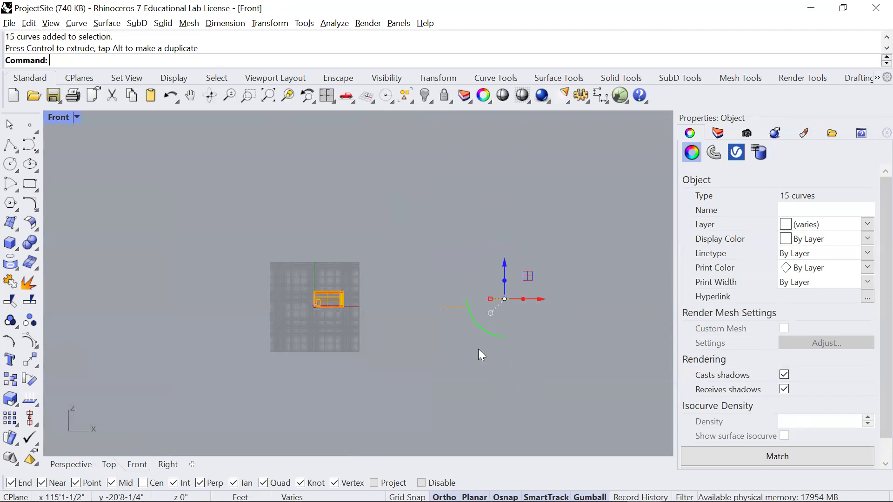
{"action": "left_click", "coordinate": [529, 314]}
{"action": "scroll", "coordinate": [531, 313], "scroll_direction": "up", "scroll_amount": 10}
{"action": "left_click_drag", "start_coordinate": [391, 250], "coordinate": [532, 313]}
{"action": "left_click", "coordinate": [474, 326]}
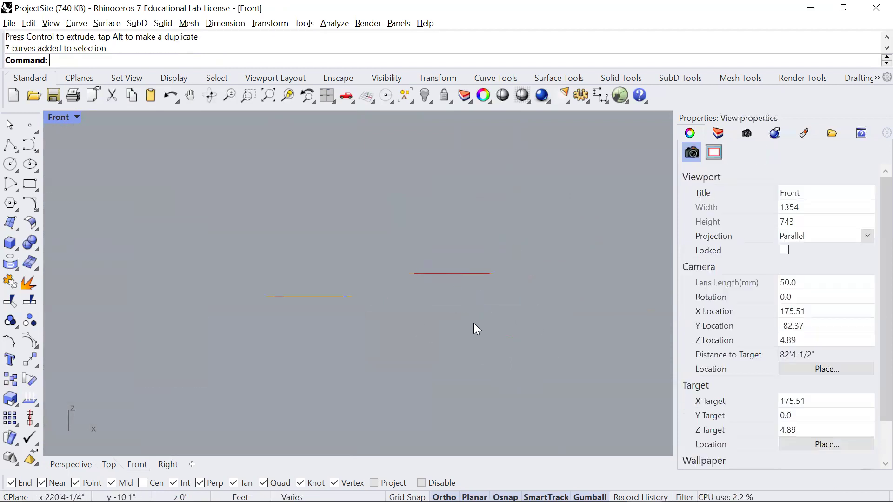
{"action": "key", "text": "ctrl+F3"}
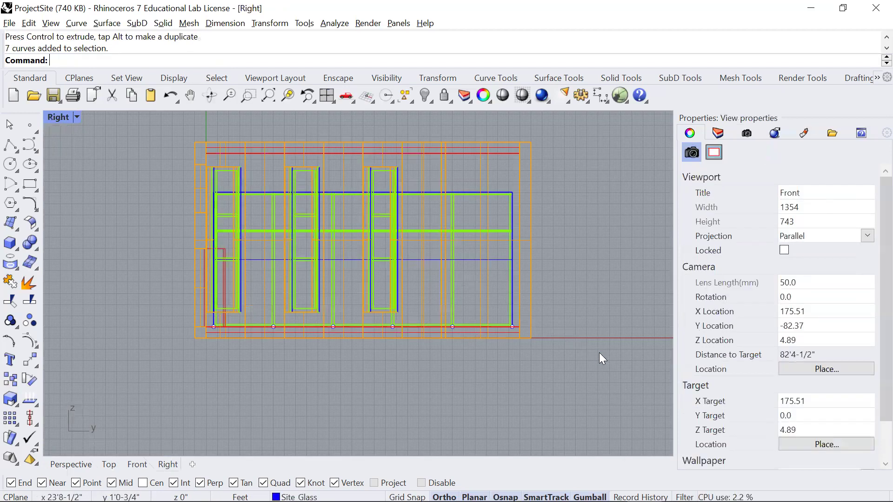
{"action": "key", "text": "ctrl+F4"}
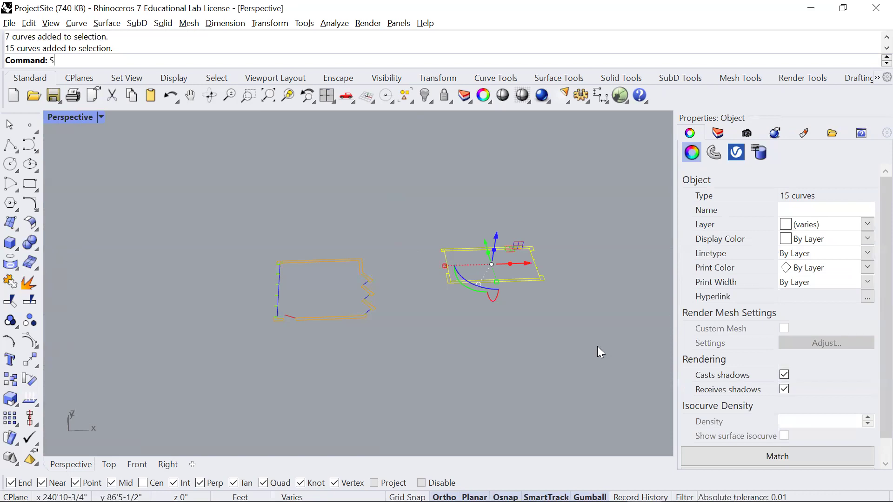
- Project the 15 section curves onto the construction plane, deleting the upright originals
{"action": "type", "text": "Project"}
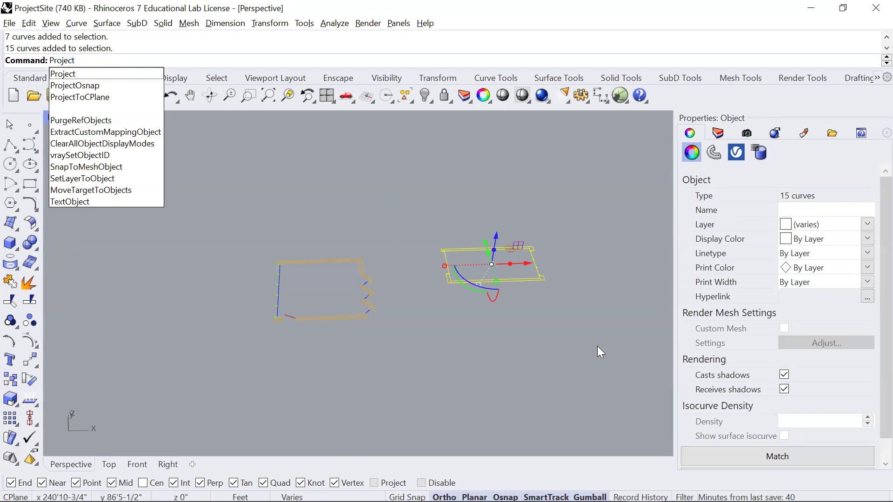
{"action": "left_click", "coordinate": [93, 98]}
{"action": "left_click", "coordinate": [143, 61]}
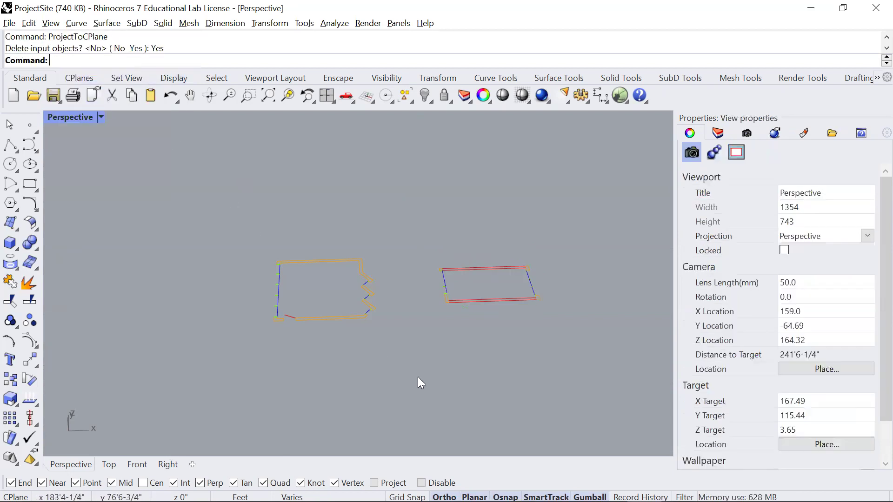
{"action": "left_click_drag", "start_coordinate": [409, 222], "coordinate": [583, 357]}
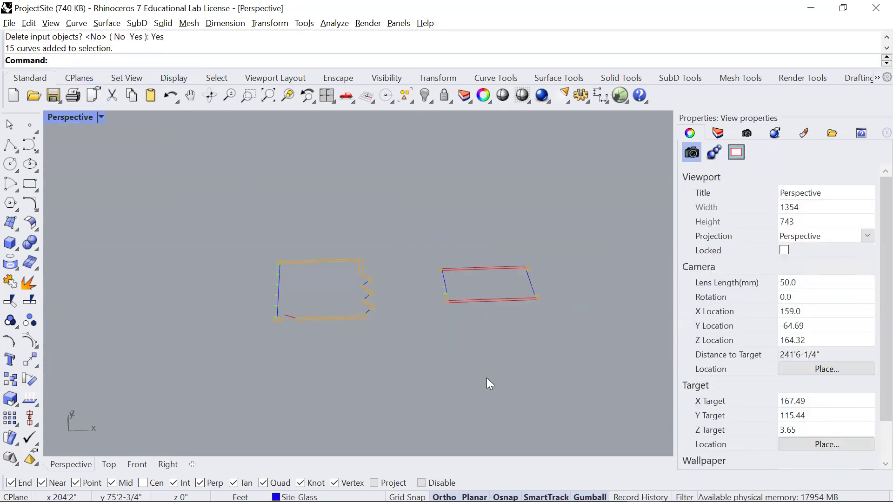
{"action": "scroll", "coordinate": [329, 345], "scroll_direction": "down", "scroll_amount": 5}
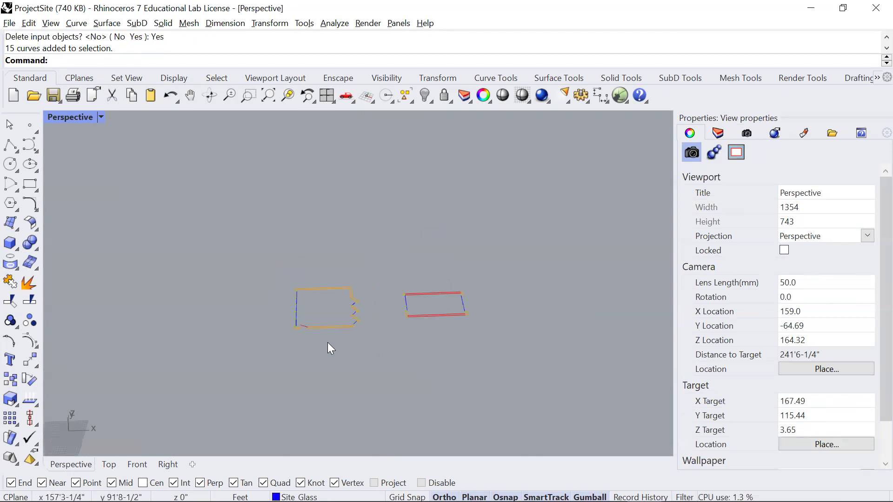
- In Front view, cut a section straight across the building, producing 13 new curves
{"action": "left_click_drag", "start_coordinate": [223, 399], "coordinate": [224, 370]}
{"action": "left_click_drag", "start_coordinate": [130, 399], "coordinate": [322, 352]}
{"action": "left_click", "coordinate": [108, 464]}
{"action": "scroll", "coordinate": [330, 357], "scroll_direction": "up", "scroll_amount": 10}
{"action": "key", "text": "ctrl+F2"}
{"action": "scroll", "coordinate": [265, 321], "scroll_direction": "down", "scroll_amount": 10}
{"action": "scroll", "coordinate": [232, 300], "scroll_direction": "up", "scroll_amount": 2}
{"action": "type", "text": "Section"}
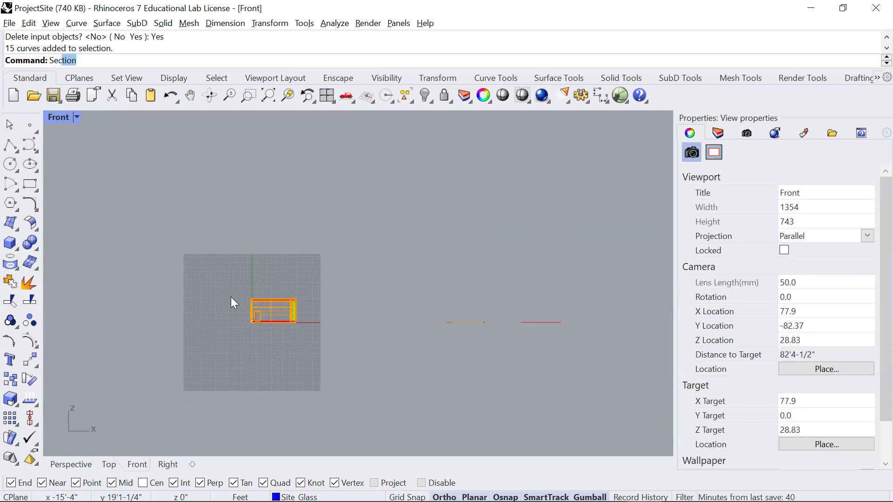
{"action": "key", "text": "Return"}
{"action": "key", "text": "Return"}
{"action": "scroll", "coordinate": [254, 326], "scroll_direction": "up", "scroll_amount": 3}
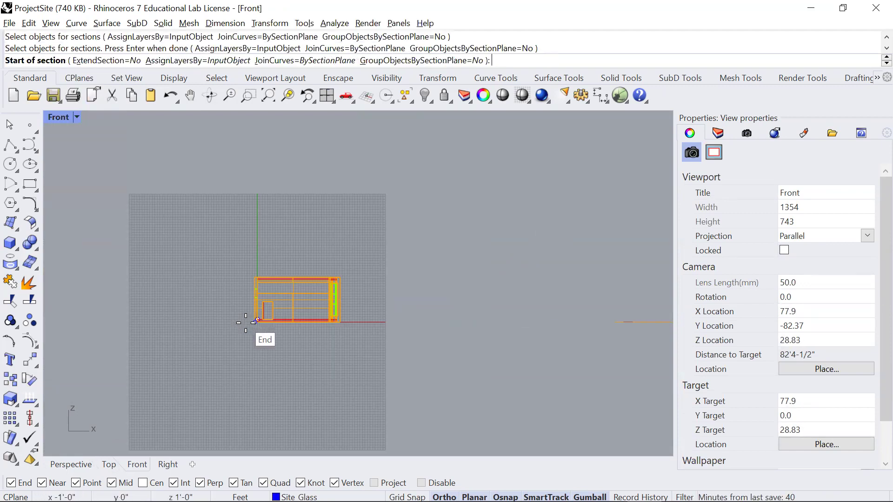
{"action": "left_click", "coordinate": [242, 277]}
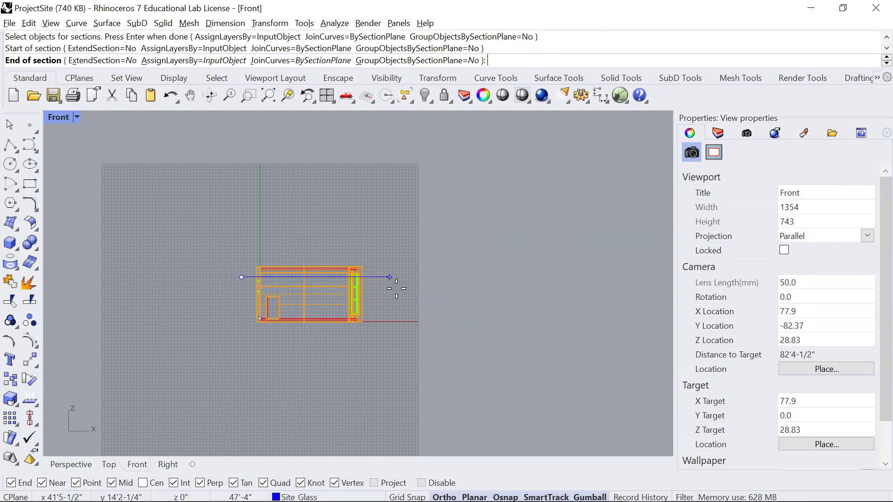
{"action": "left_click", "coordinate": [410, 279]}
{"action": "key", "text": "Return"}
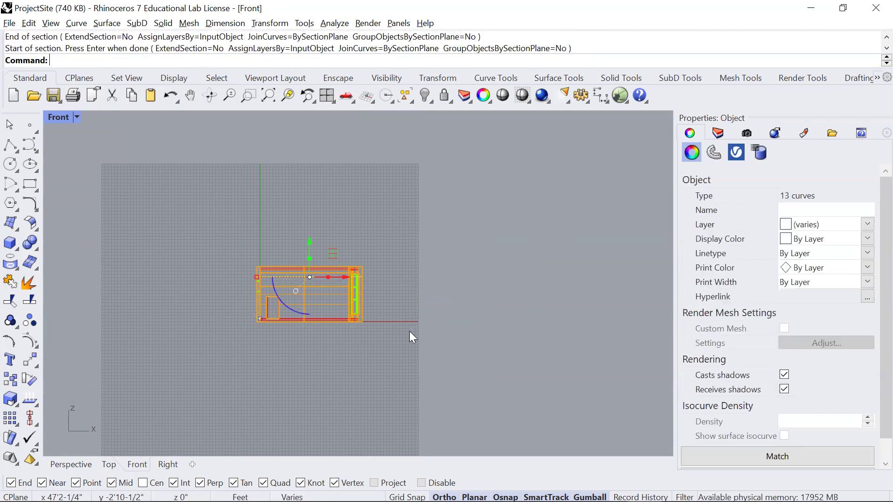
- Move the 13 new section curves right, then up beside the other outlines
{"action": "scroll", "coordinate": [409, 331], "scroll_direction": "down", "scroll_amount": 3}
{"action": "left_click_drag", "start_coordinate": [264, 302], "coordinate": [547, 315]}
{"action": "key", "text": "ctrl+F3"}
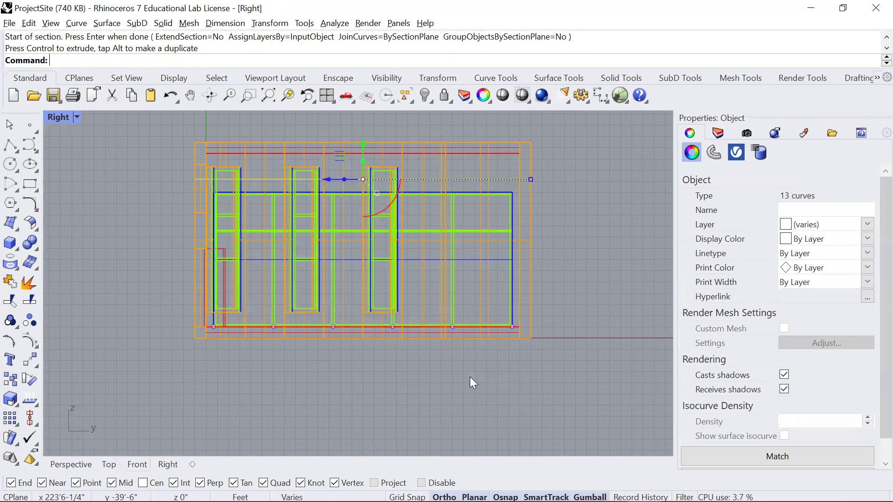
{"action": "key", "text": "ctrl+F1"}
{"action": "left_click_drag", "start_coordinate": [579, 352], "coordinate": [312, 339]}
{"action": "scroll", "coordinate": [532, 320], "scroll_direction": "up", "scroll_amount": 4}
{"action": "left_click_drag", "start_coordinate": [465, 350], "coordinate": [479, 214]}
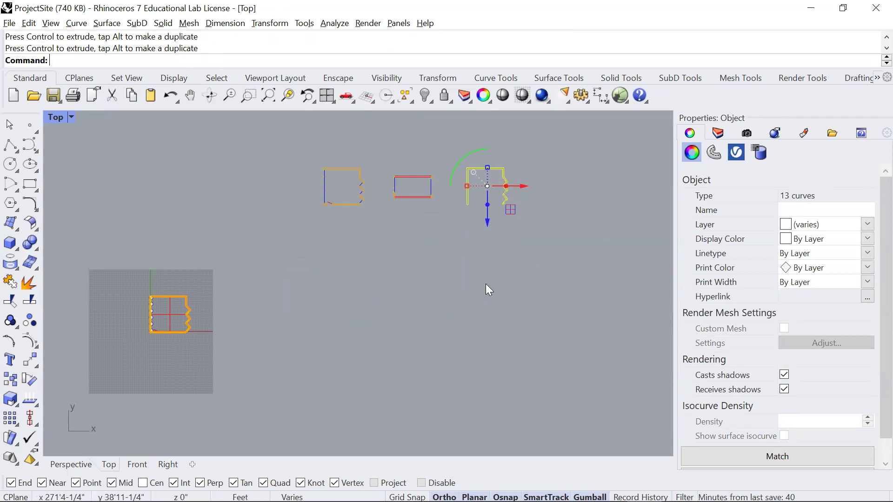
{"action": "left_click", "coordinate": [441, 290]}
{"action": "left_click_drag", "start_coordinate": [217, 350], "coordinate": [281, 344]}
- In Top view, start another Section through the building geometry and set the cut line's endpoints
{"action": "type", "text": "Section"}
{"action": "key", "text": "Return"}
{"action": "left_click_drag", "start_coordinate": [222, 273], "coordinate": [333, 378]}
{"action": "key", "text": "Return"}
{"action": "scroll", "coordinate": [256, 308], "scroll_direction": "up", "scroll_amount": 6}
{"action": "left_click", "coordinate": [226, 298]}
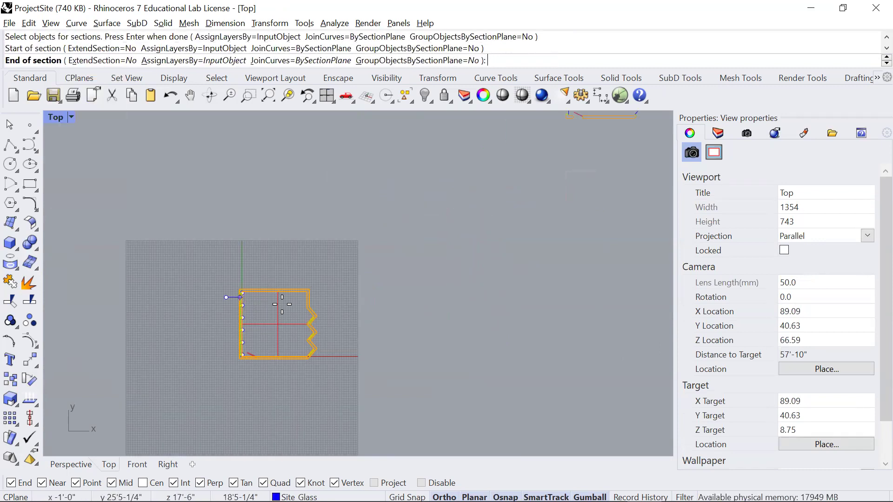
{"action": "left_click", "coordinate": [350, 305]}
- Finish the fourth section cut (9 curves) and move its curves to the right
{"action": "scroll", "coordinate": [361, 336], "scroll_direction": "down", "scroll_amount": 3}
{"action": "key", "text": "Return"}
{"action": "left_click_drag", "start_coordinate": [189, 317], "coordinate": [572, 205]}
{"action": "key", "text": "ctrl+Tab"}
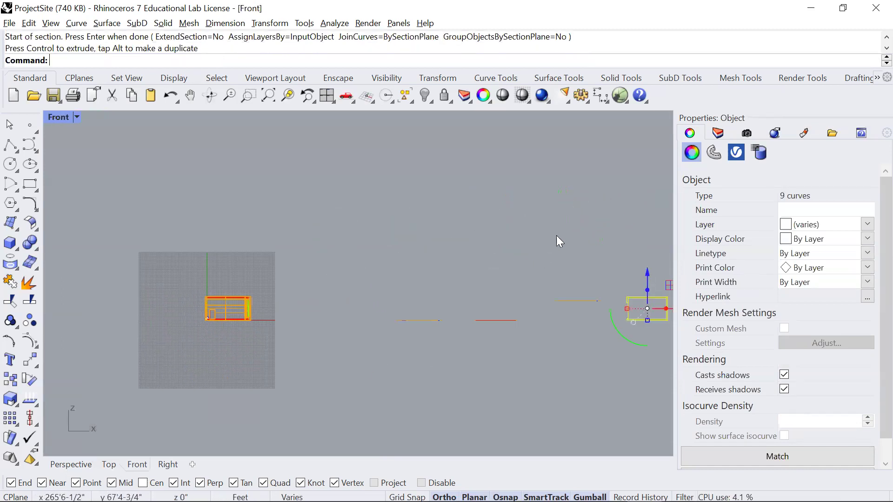
{"action": "key", "text": "ctrl+Tab"}
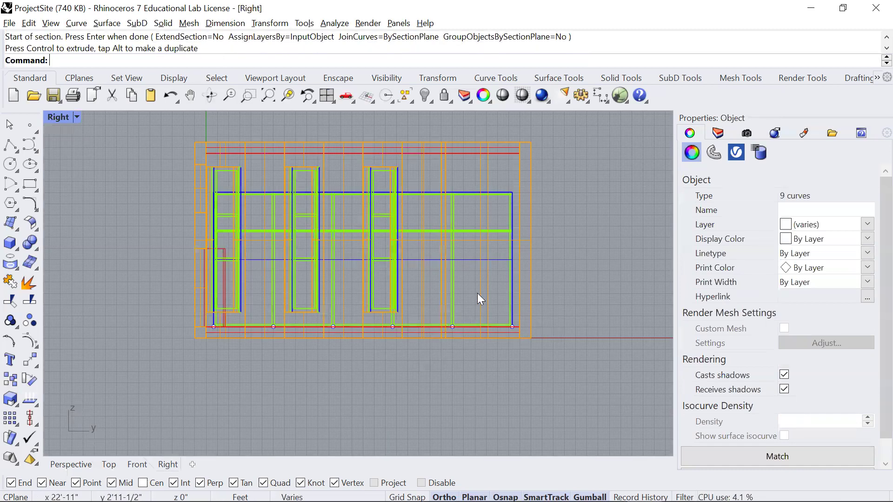
{"action": "key", "text": "ctrl+Tab"}
- Rotate the new section curves 90° in the Perspective view
{"action": "left_click", "coordinate": [481, 280]}
{"action": "type", "text": "90"}
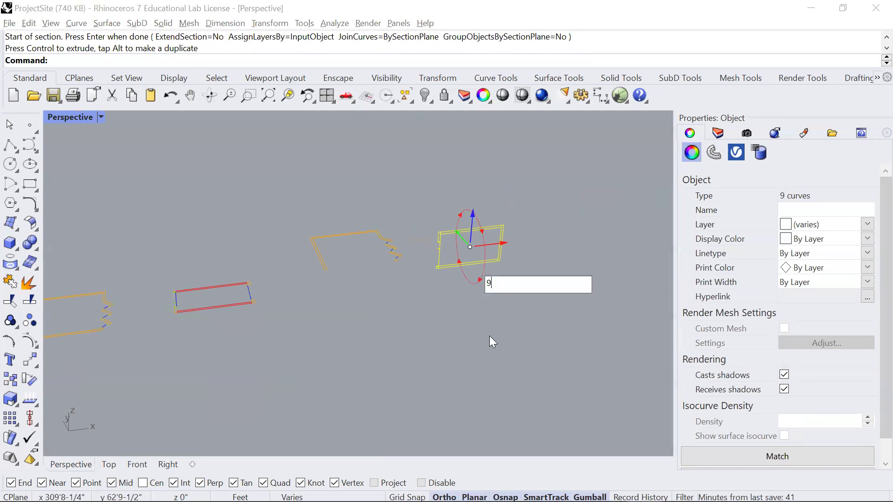
{"action": "key", "text": "Return"}
{"action": "left_click", "coordinate": [474, 347]}
- Flatten the two newest sections with ProjectToCPlane, deleting the original curves
{"action": "left_click_drag", "start_coordinate": [281, 184], "coordinate": [591, 345]}
{"action": "type", "text": "Pi"}
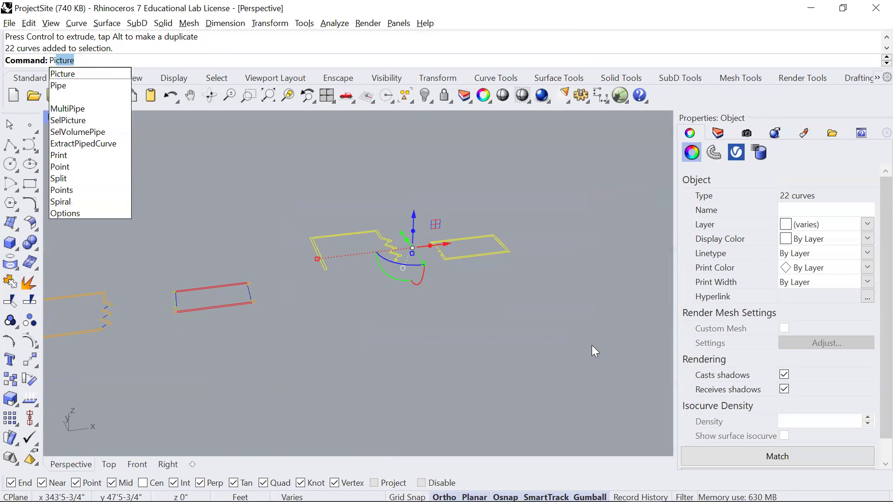
{"action": "key", "text": "BackSpace"}
{"action": "key", "text": "BackSpace"}
{"action": "type", "text": "roj"}
{"action": "key", "text": "Down"}
{"action": "key", "text": "Down"}
{"action": "key", "text": "Down"}
{"action": "key", "text": "Return"}
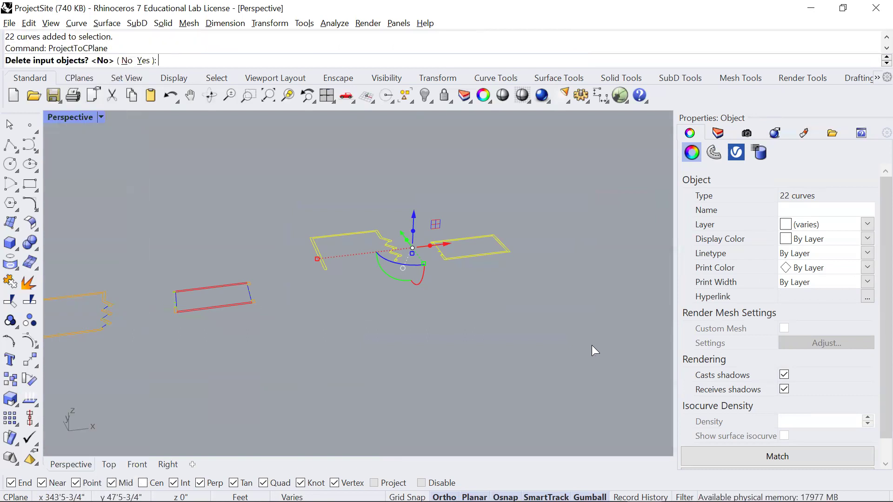
{"action": "type", "text": "y"}
{"action": "key", "text": "Return"}
{"action": "left_click", "coordinate": [588, 346]}
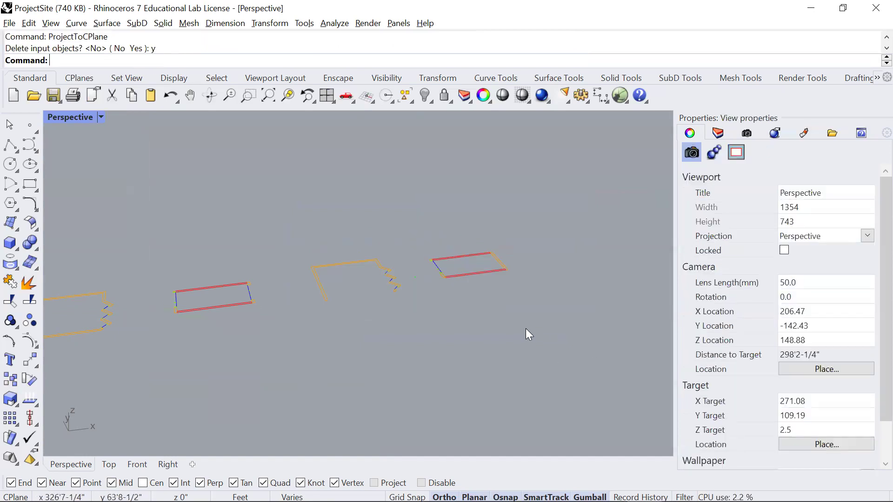
{"action": "scroll", "coordinate": [512, 331], "scroll_direction": "down", "scroll_amount": 3}
{"action": "key", "text": "ctrl+F1"}
{"action": "scroll", "coordinate": [488, 304], "scroll_direction": "down", "scroll_amount": 10}
{"action": "left_click_drag", "start_coordinate": [473, 298], "coordinate": [425, 296]}
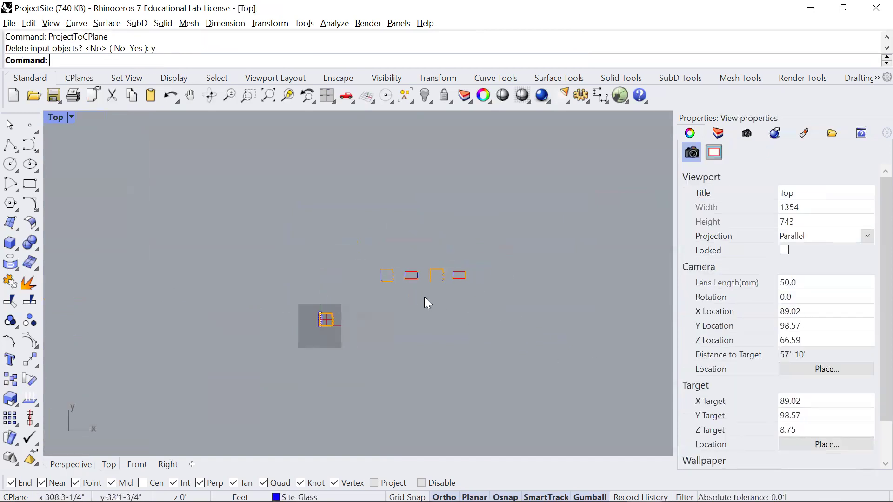
{"action": "scroll", "coordinate": [424, 296], "scroll_direction": "up", "scroll_amount": 6}
- Reposition the first section outline up-right and the 13-curve outline up-left
{"action": "left_click_drag", "start_coordinate": [383, 227], "coordinate": [431, 299]}
{"action": "left_click_drag", "start_coordinate": [428, 238], "coordinate": [504, 339]}
{"action": "scroll", "coordinate": [435, 234], "scroll_direction": "up", "scroll_amount": 3}
{"action": "left_click_drag", "start_coordinate": [493, 256], "coordinate": [364, 280]}
{"action": "scroll", "coordinate": [382, 257], "scroll_direction": "up", "scroll_amount": 3}
{"action": "scroll", "coordinate": [353, 291], "scroll_direction": "down", "scroll_amount": 3}
- Shift the right-hand rectangular outlines left and adjust the upper one downward
{"action": "left_click_drag", "start_coordinate": [506, 166], "coordinate": [646, 378]}
{"action": "left_click_drag", "start_coordinate": [623, 261], "coordinate": [465, 278]}
{"action": "left_click_drag", "start_coordinate": [423, 242], "coordinate": [429, 178]}
{"action": "left_click_drag", "start_coordinate": [459, 214], "coordinate": [473, 212]}
{"action": "left_click_drag", "start_coordinate": [444, 177], "coordinate": [436, 246]}
{"action": "left_click", "coordinate": [560, 297]}
{"action": "left_click_drag", "start_coordinate": [393, 228], "coordinate": [512, 289]}
{"action": "left_click_drag", "start_coordinate": [445, 211], "coordinate": [444, 222]}
{"action": "left_click", "coordinate": [540, 350]}
- Move the two left plan outlines up and to the right
{"action": "left_click_drag", "start_coordinate": [436, 387], "coordinate": [542, 356]}
{"action": "left_click_drag", "start_coordinate": [254, 201], "coordinate": [479, 358]}
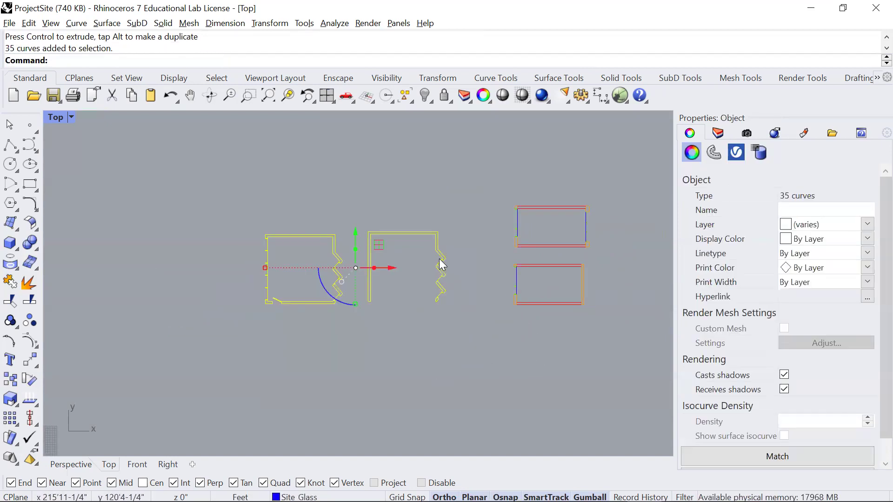
{"action": "left_click_drag", "start_coordinate": [383, 242], "coordinate": [396, 229]}
{"action": "left_click", "coordinate": [450, 343]}
- Zoom out and window-select all 59 plan and section curves
{"action": "left_click_drag", "start_coordinate": [575, 350], "coordinate": [516, 347]}
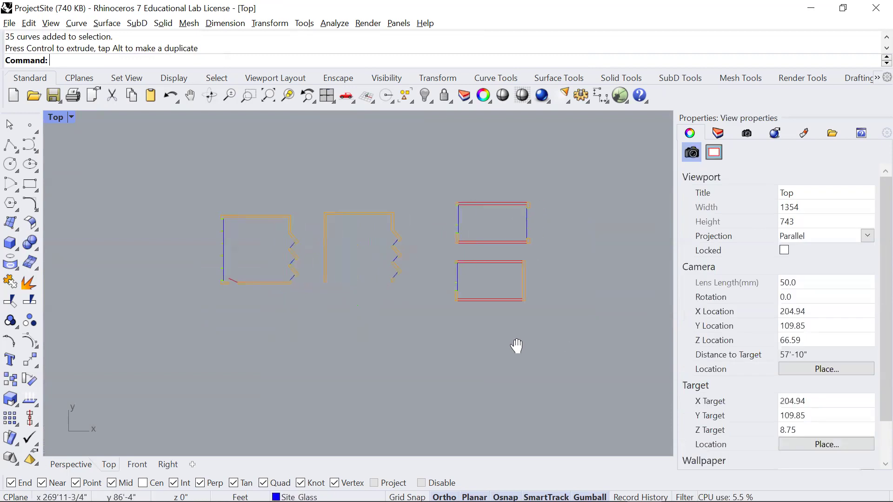
{"action": "scroll", "coordinate": [498, 316], "scroll_direction": "down", "scroll_amount": 10}
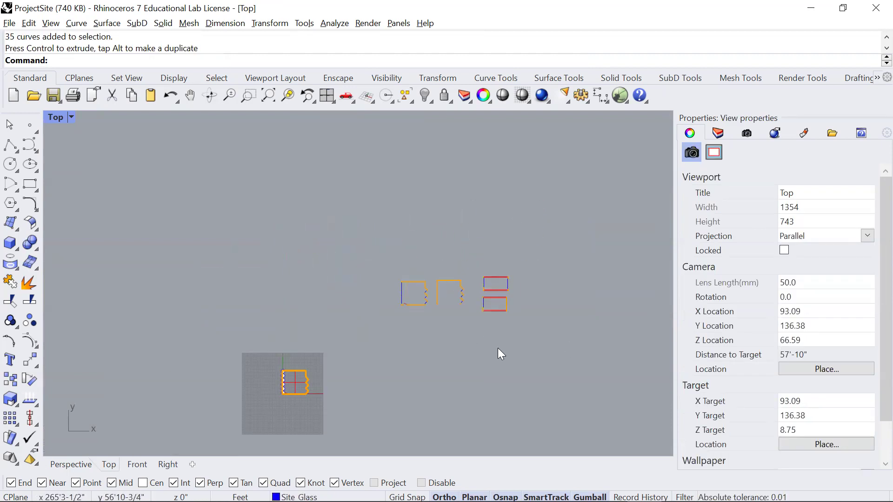
{"action": "left_click_drag", "start_coordinate": [375, 247], "coordinate": [567, 367]}
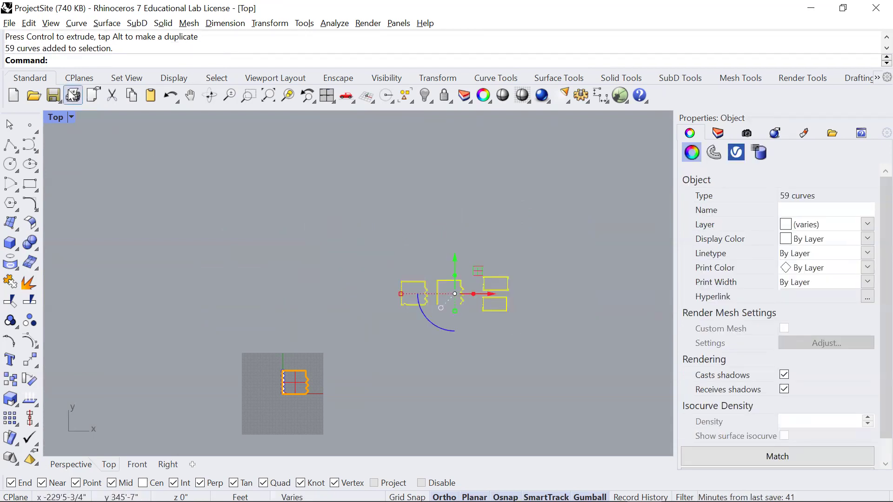
{"action": "left_click", "coordinate": [10, 23]}
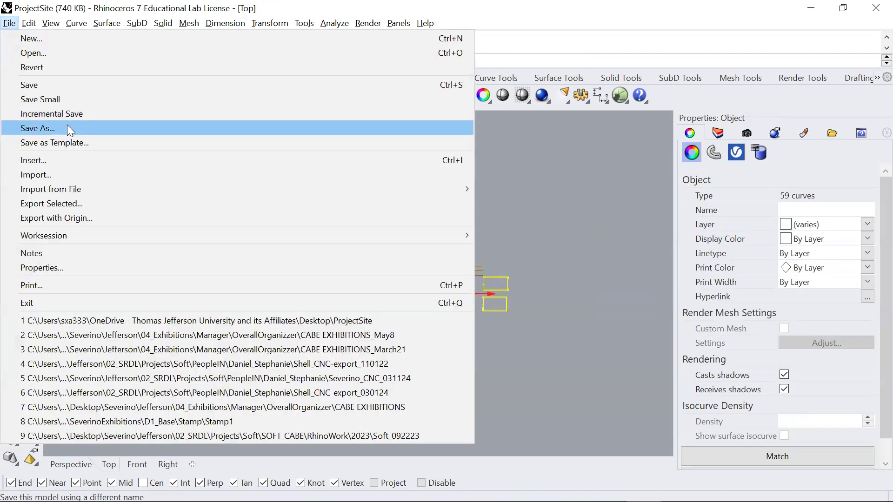
{"action": "left_click", "coordinate": [64, 198]}
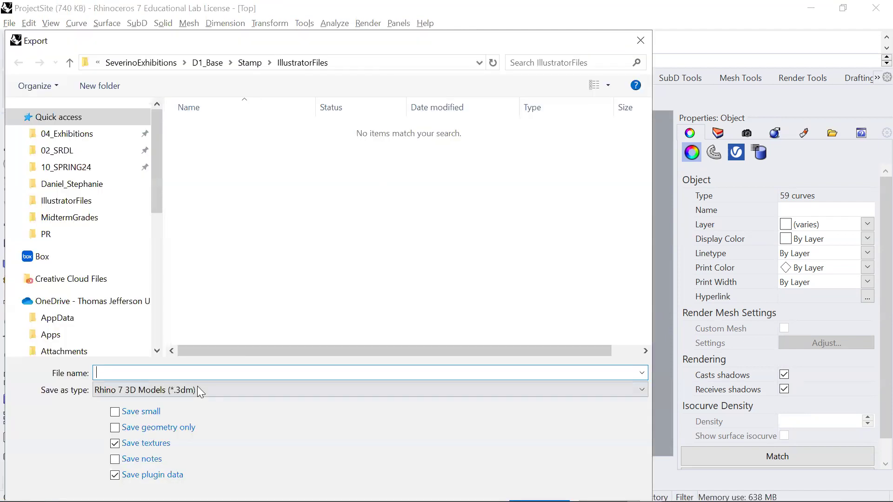
{"action": "left_click", "coordinate": [198, 390]}
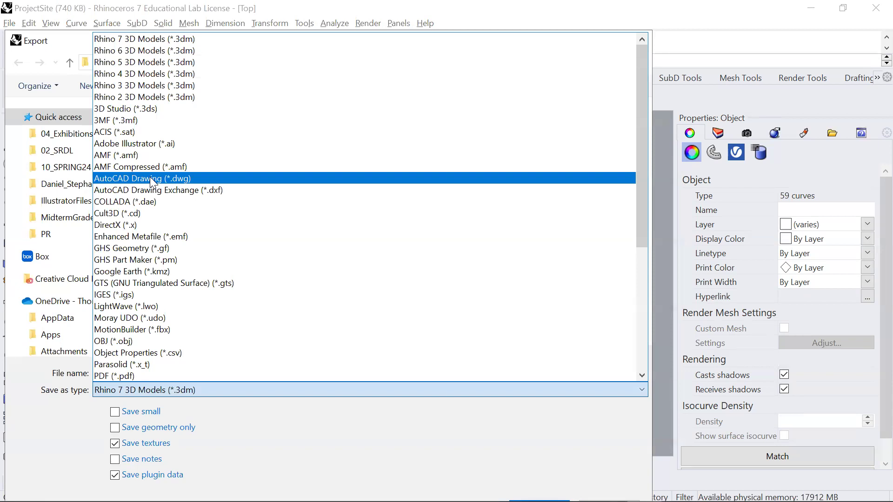
{"action": "left_click", "coordinate": [162, 148]}
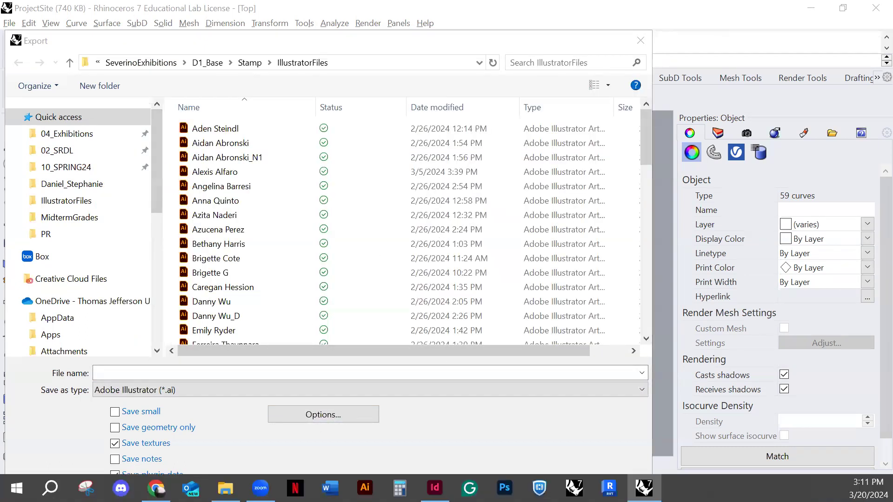
{"action": "left_click", "coordinate": [323, 414]}
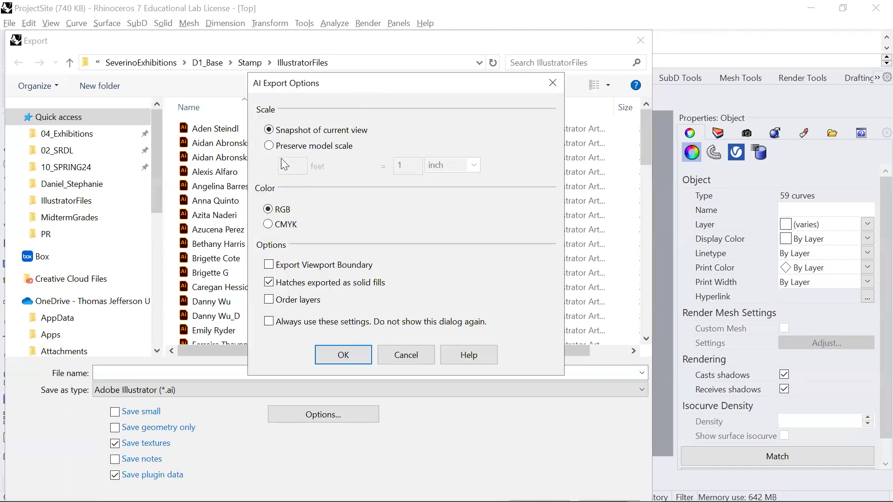
{"action": "left_click", "coordinate": [269, 146]}
{"action": "left_click", "coordinate": [269, 146]}
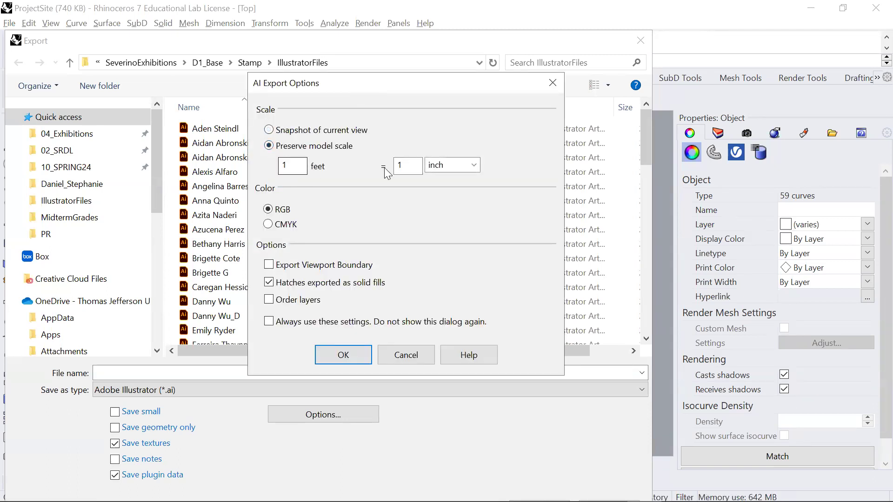
{"action": "left_click", "coordinate": [551, 84]}
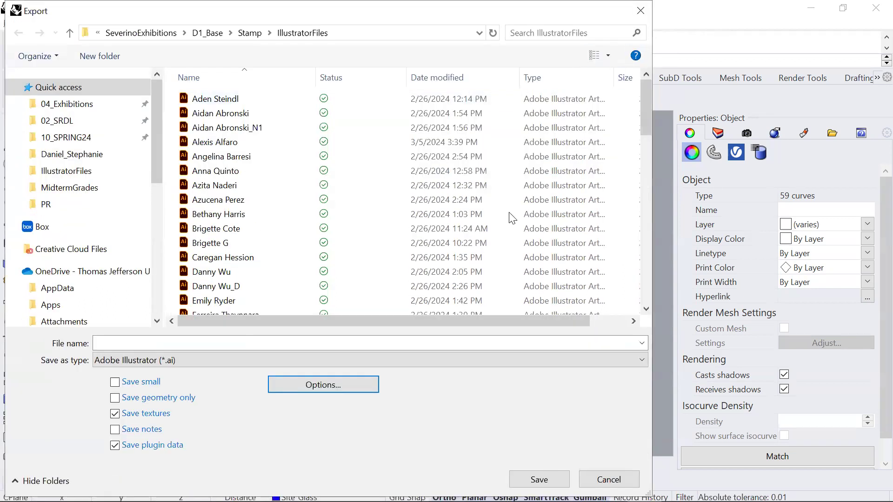
{"action": "left_click", "coordinate": [631, 479]}
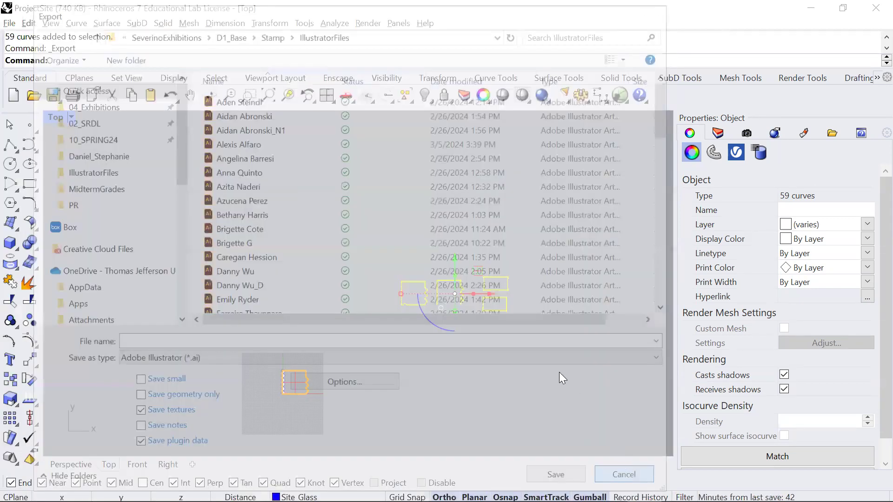
- Start a New Layout from the viewport tab's + menu
{"action": "left_click_drag", "start_coordinate": [495, 346], "coordinate": [443, 323]}
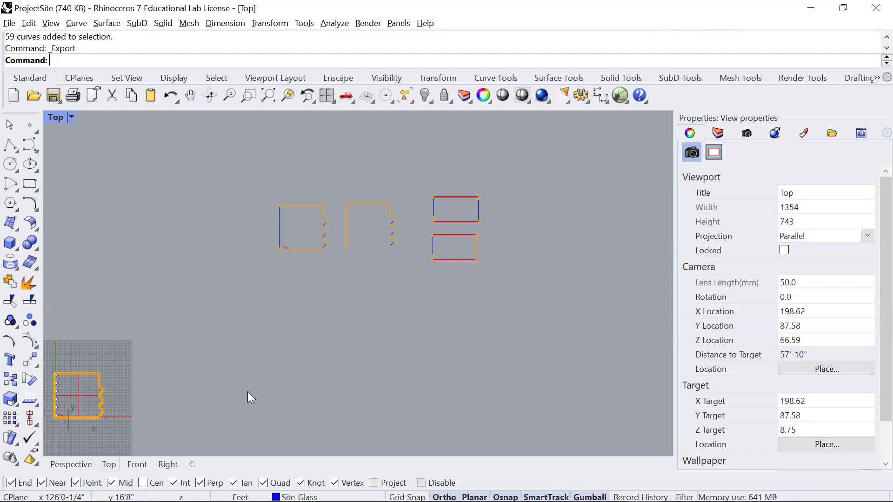
{"action": "left_click", "coordinate": [194, 465]}
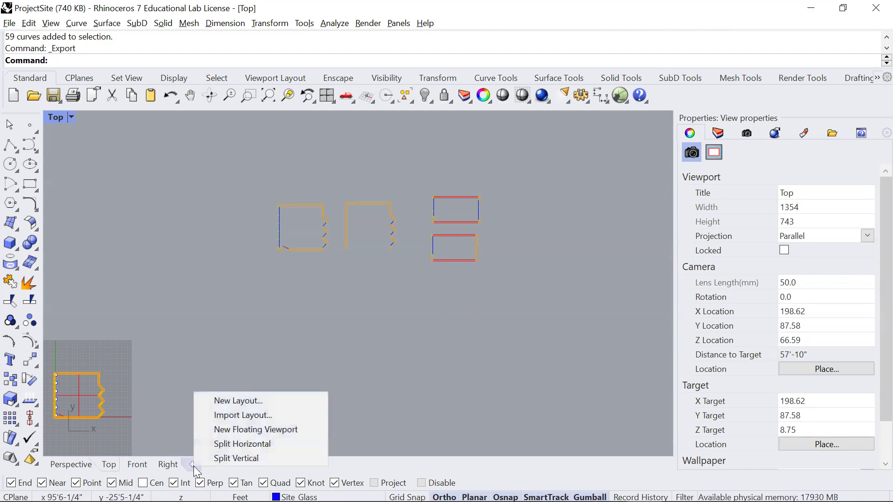
{"action": "left_click", "coordinate": [249, 403]}
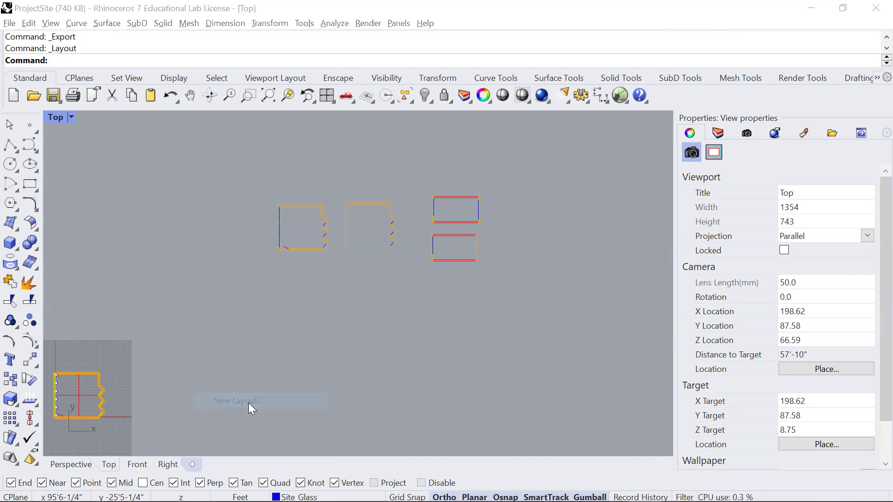
{"action": "left_click_drag", "start_coordinate": [420, 124], "coordinate": [301, 126]}
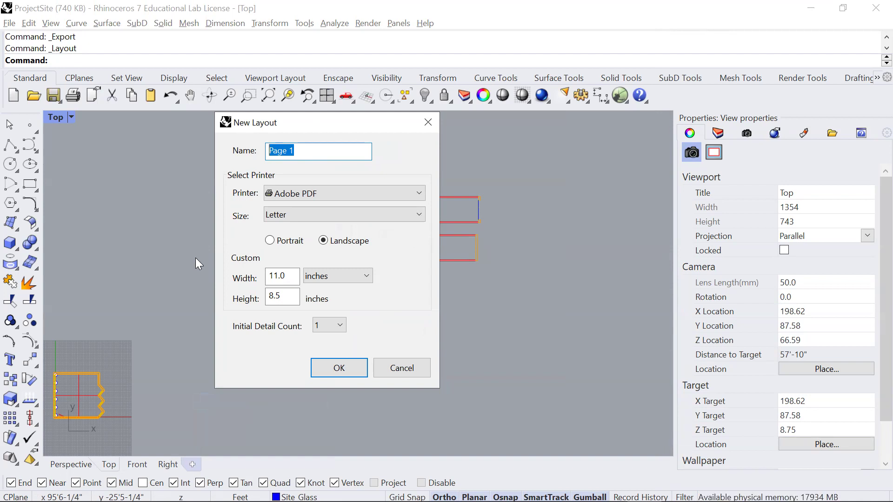
- Name the layout 'Floor Plan Level 1' and keep Letter landscape paper
{"action": "type", "text": "Floor Plan La"}
{"action": "key", "text": "BackSpace"}
{"action": "key", "text": "BackSpace"}
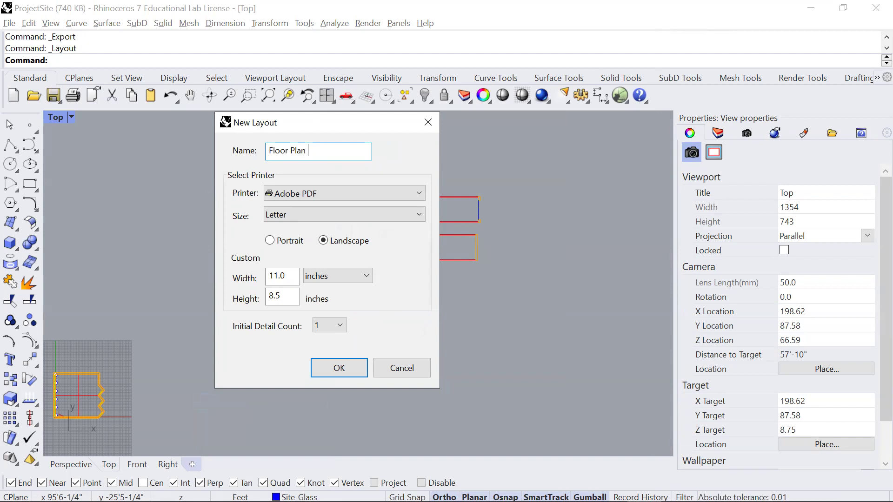
{"action": "type", "text": "Level"}
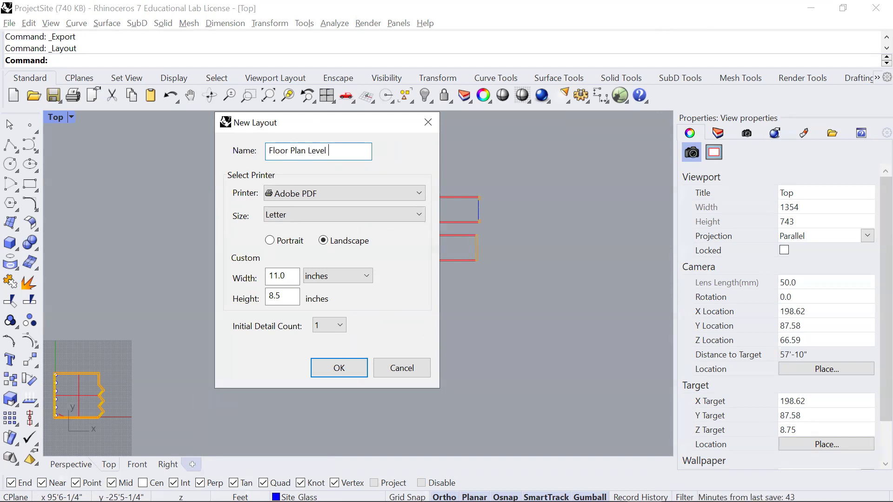
{"action": "type", "text": " 1"}
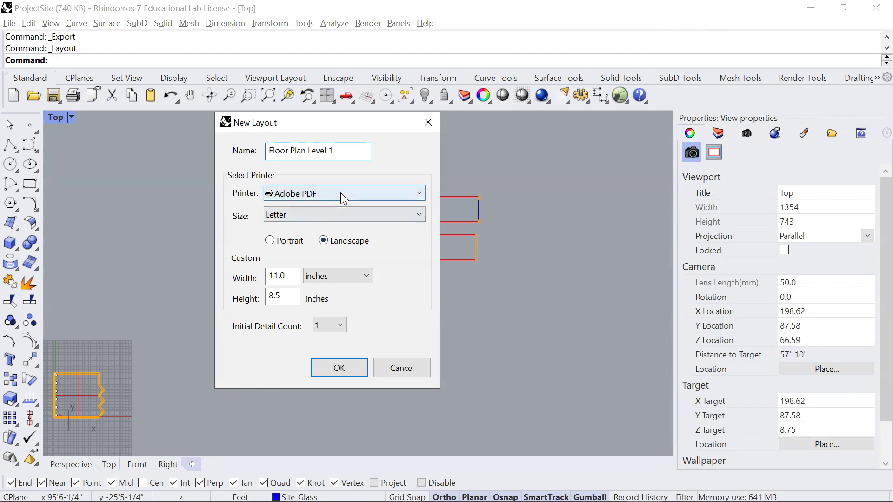
{"action": "left_click", "coordinate": [340, 213]}
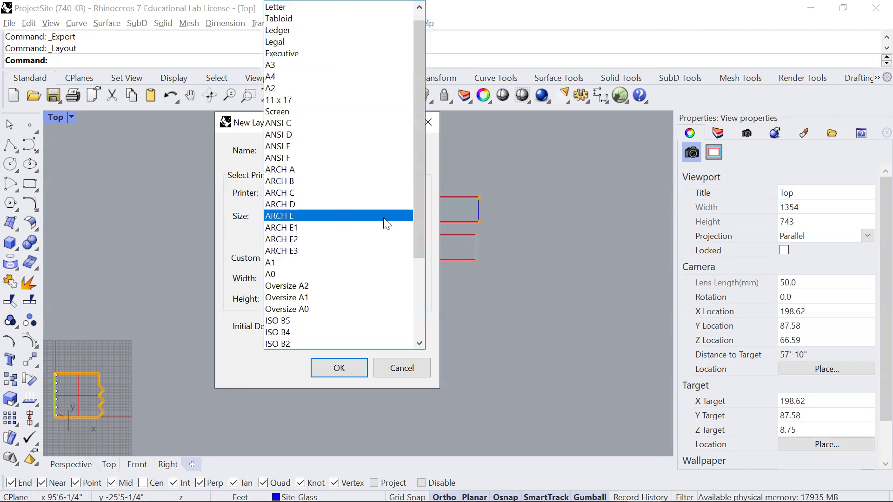
{"action": "left_click", "coordinate": [429, 205]}
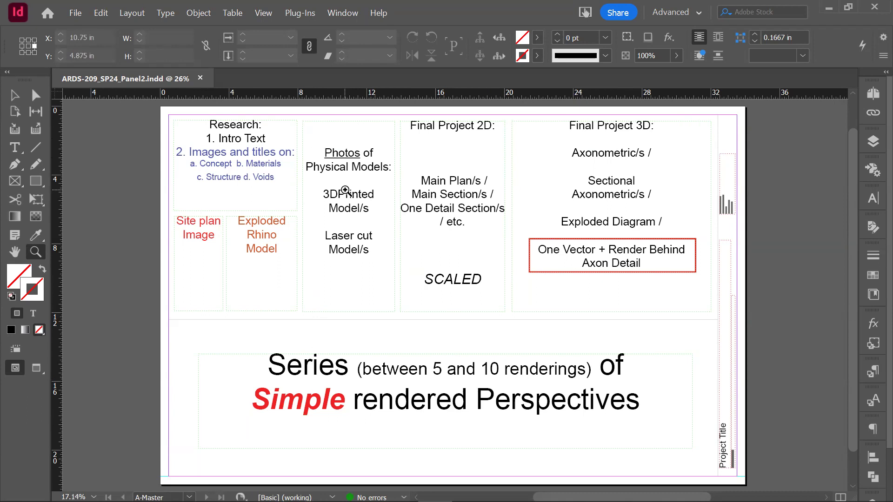
{"action": "key", "text": "alt+Tab"}
{"action": "key", "text": "alt+Tab"}
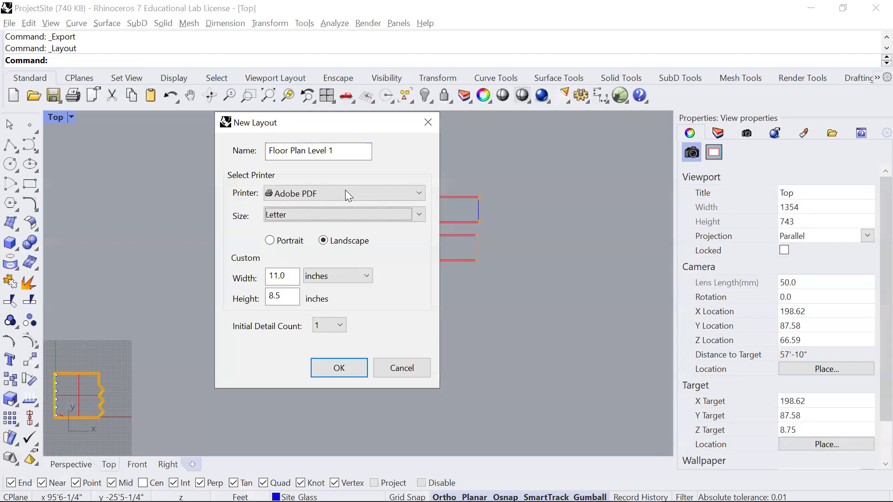
- Create the Floor Plan Level 1 layout with one initial detail
{"action": "left_click", "coordinate": [342, 326]}
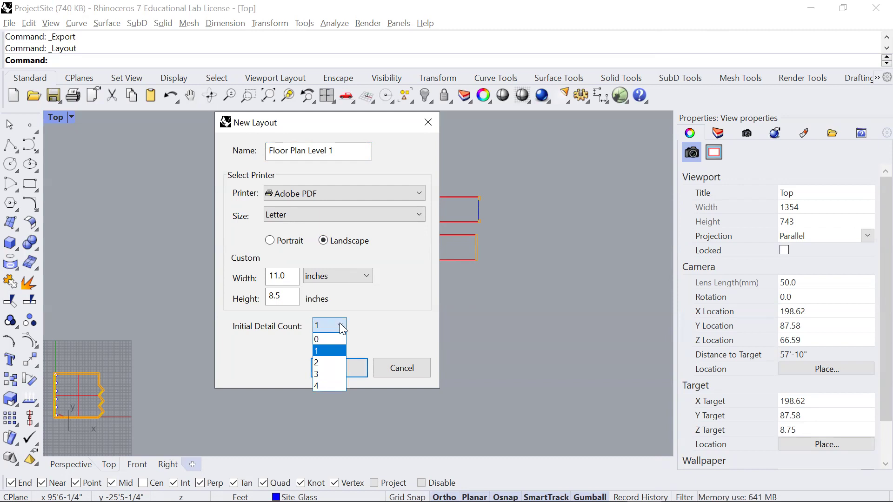
{"action": "left_click", "coordinate": [342, 328]}
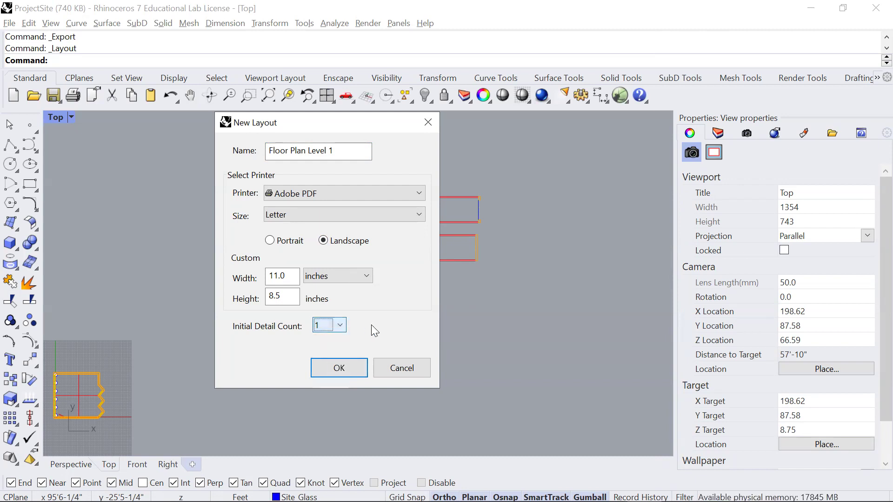
{"action": "left_click", "coordinate": [349, 368]}
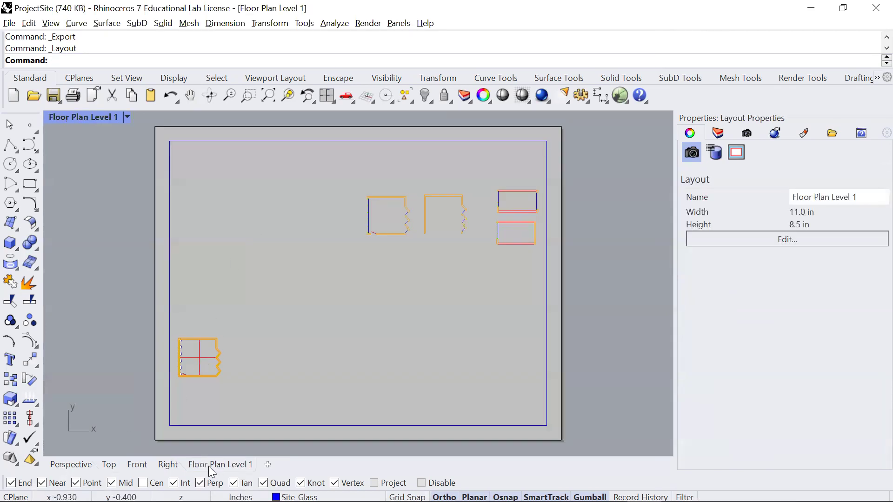
- Glance at the Right and Front views, then select the layout's detail
{"action": "left_click", "coordinate": [168, 465]}
{"action": "left_click", "coordinate": [138, 465]}
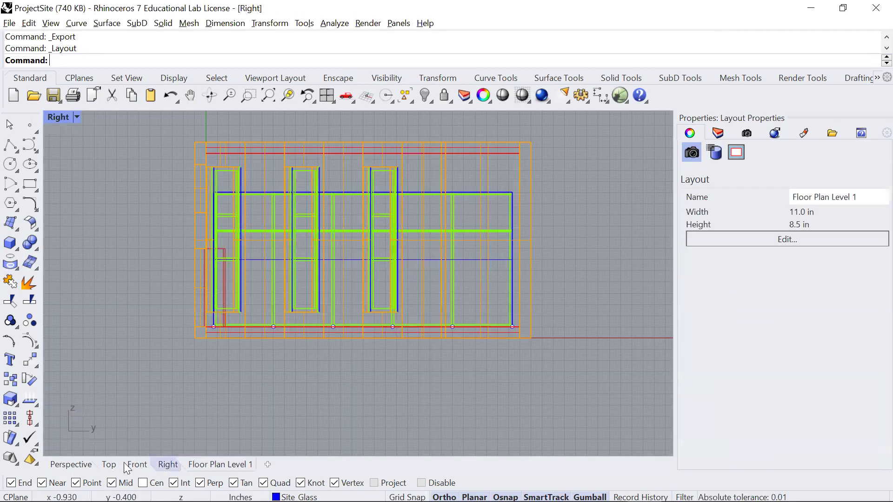
{"action": "left_click", "coordinate": [206, 465]}
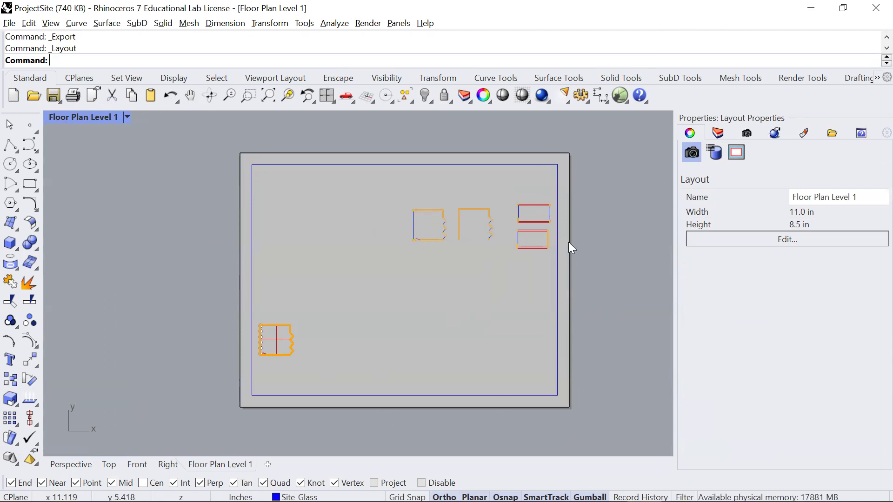
{"action": "left_click", "coordinate": [558, 207]}
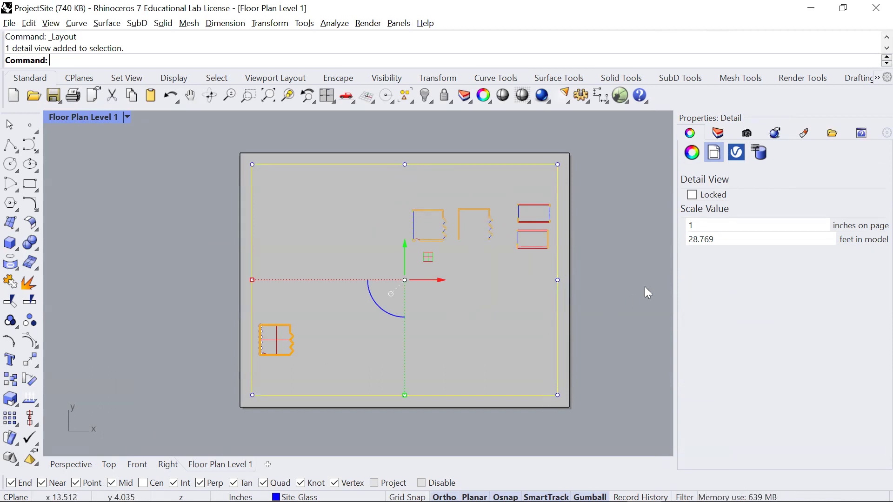
- Set the detail's scale to 0.25 inches on page = 1 foot in model
{"action": "left_click", "coordinate": [616, 292]}
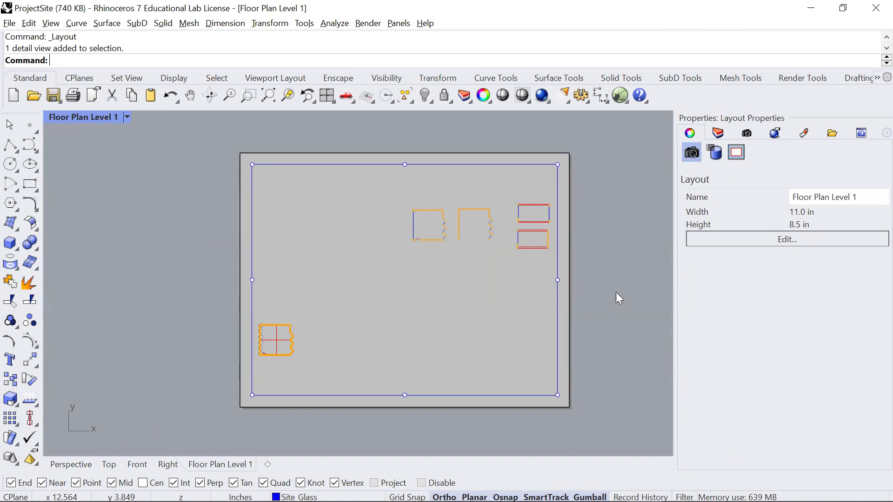
{"action": "left_click", "coordinate": [557, 178]}
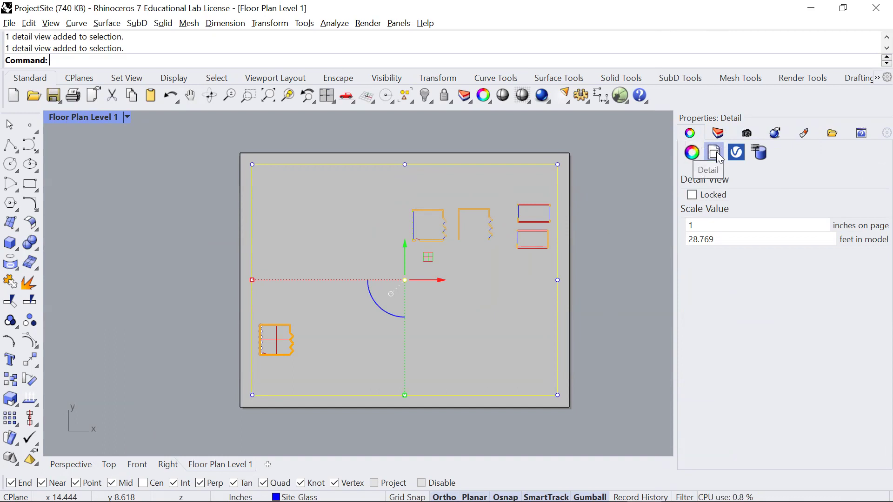
{"action": "double_click", "coordinate": [719, 225]}
{"action": "double_click", "coordinate": [729, 238]}
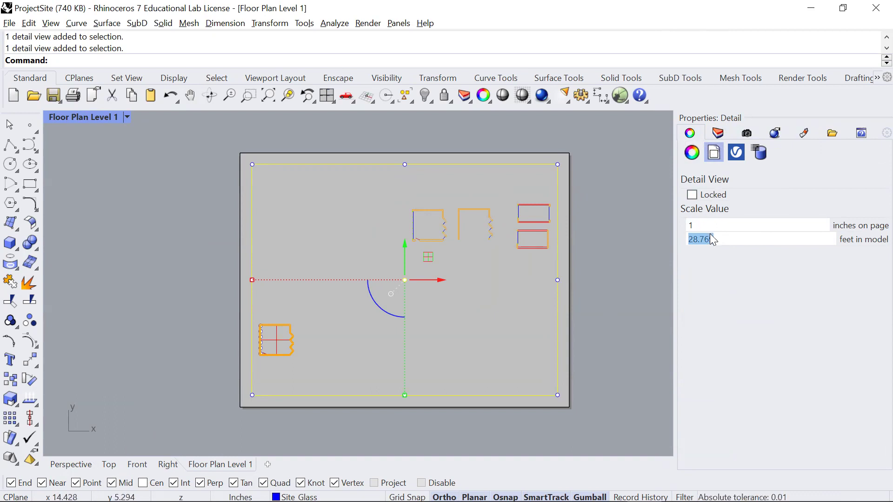
{"action": "key", "text": "shift+Tab"}
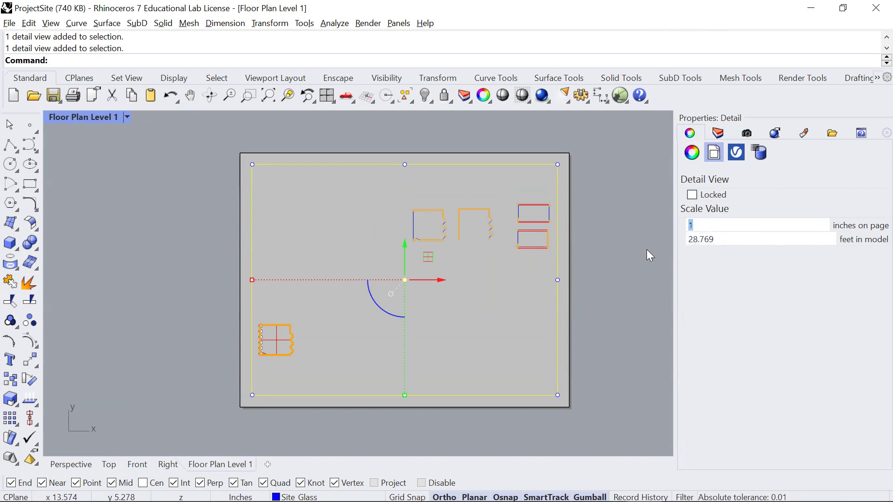
{"action": "type", "text": "0.25"}
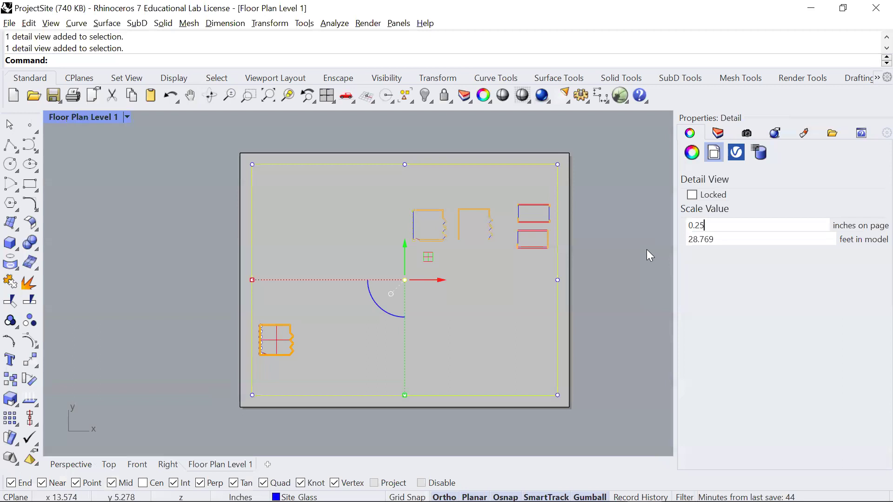
{"action": "key", "text": "Tab"}
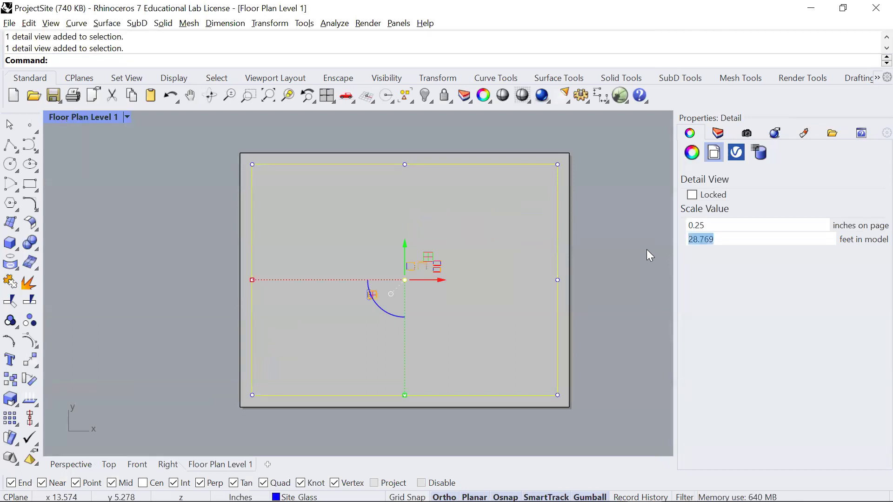
{"action": "type", "text": "1"}
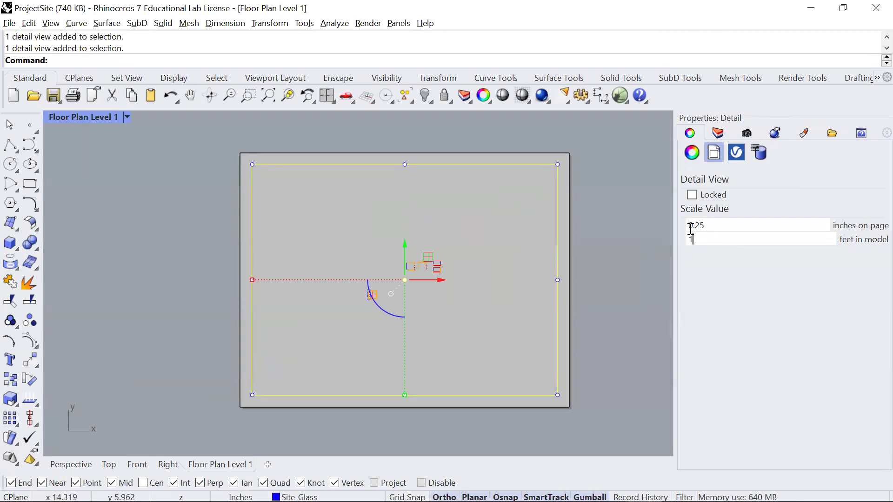
{"action": "left_click", "coordinate": [713, 225]}
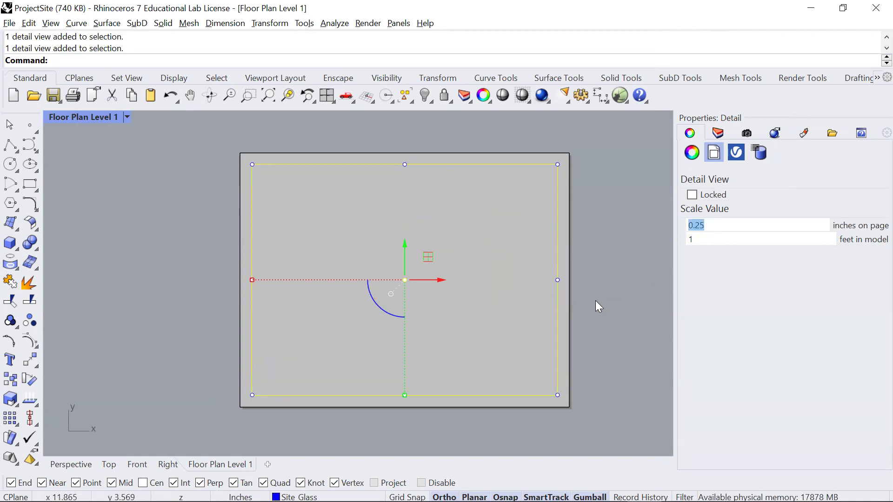
- Activate the detail and pan its Top view onto the floor plan outlines
{"action": "left_click", "coordinate": [502, 316]}
{"action": "double_click", "coordinate": [462, 310]}
{"action": "scroll", "coordinate": [435, 292], "scroll_direction": "down", "scroll_amount": 20}
{"action": "left_click_drag", "start_coordinate": [466, 280], "coordinate": [421, 316]}
{"action": "scroll", "coordinate": [408, 298], "scroll_direction": "up", "scroll_amount": 10}
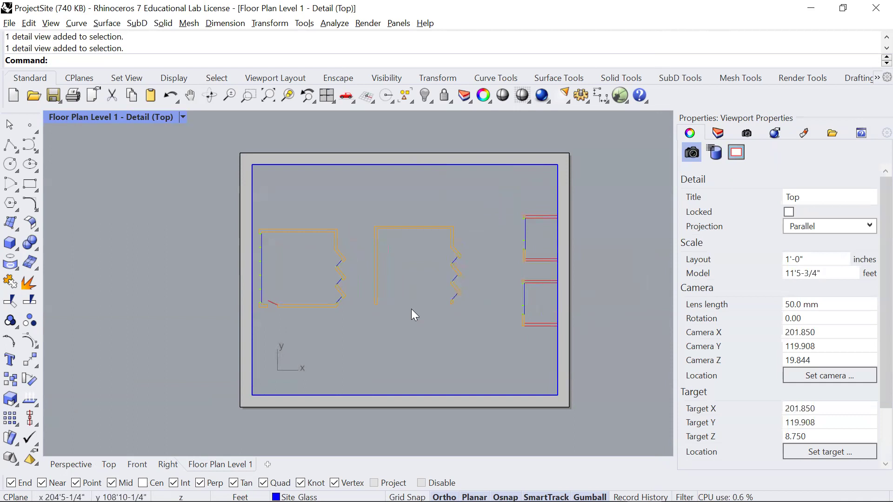
- Pan and zoom inside the Floor Plan Level 1 detail until all plan outlines sit centred, then return to the layout
{"action": "double_click", "coordinate": [647, 315]}
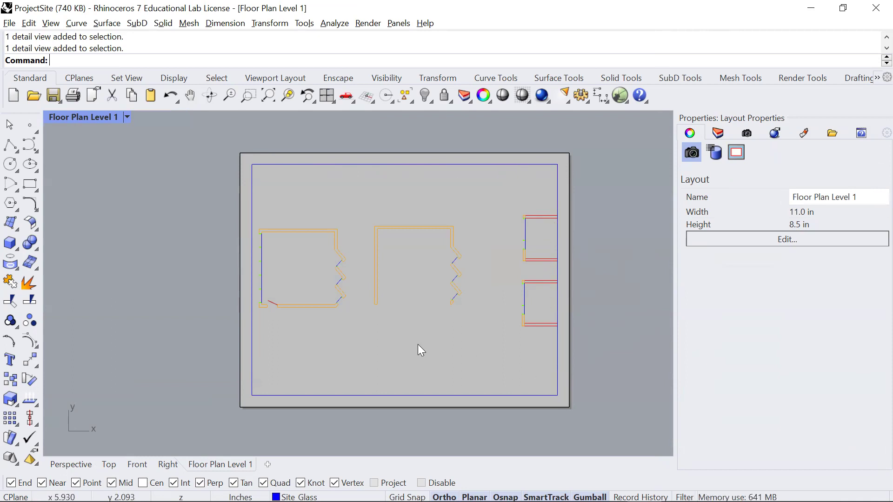
{"action": "double_click", "coordinate": [411, 358]}
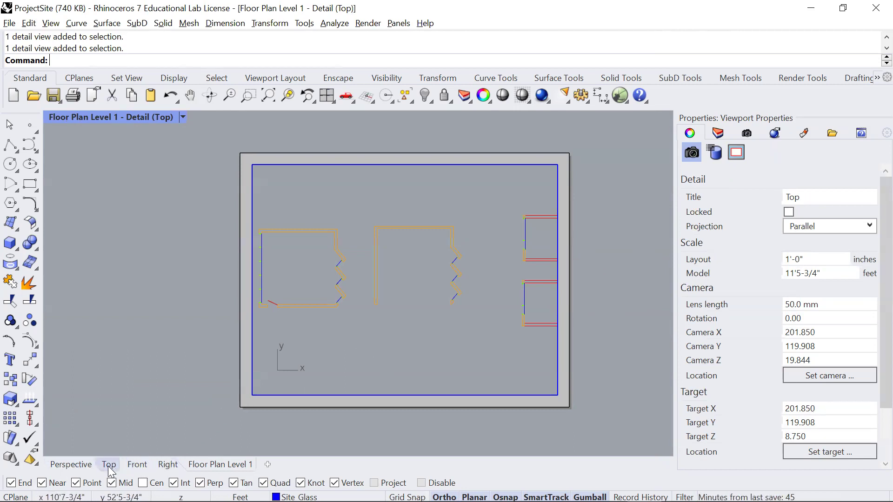
{"action": "left_click_drag", "start_coordinate": [435, 306], "coordinate": [406, 309]}
{"action": "scroll", "coordinate": [405, 310], "scroll_direction": "down", "scroll_amount": 5}
{"action": "scroll", "coordinate": [406, 314], "scroll_direction": "up", "scroll_amount": 2}
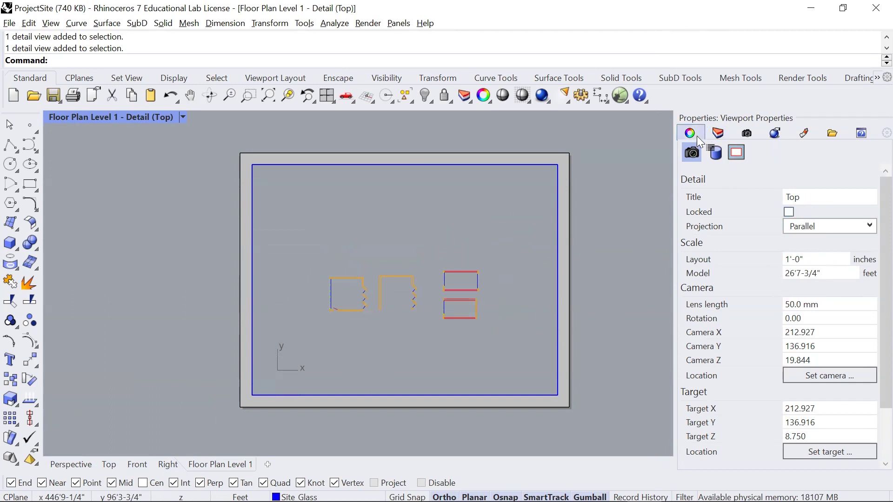
{"action": "scroll", "coordinate": [459, 288], "scroll_direction": "down", "scroll_amount": 4}
{"action": "scroll", "coordinate": [462, 300], "scroll_direction": "up", "scroll_amount": 6}
{"action": "left_click_drag", "start_coordinate": [388, 327], "coordinate": [411, 343]}
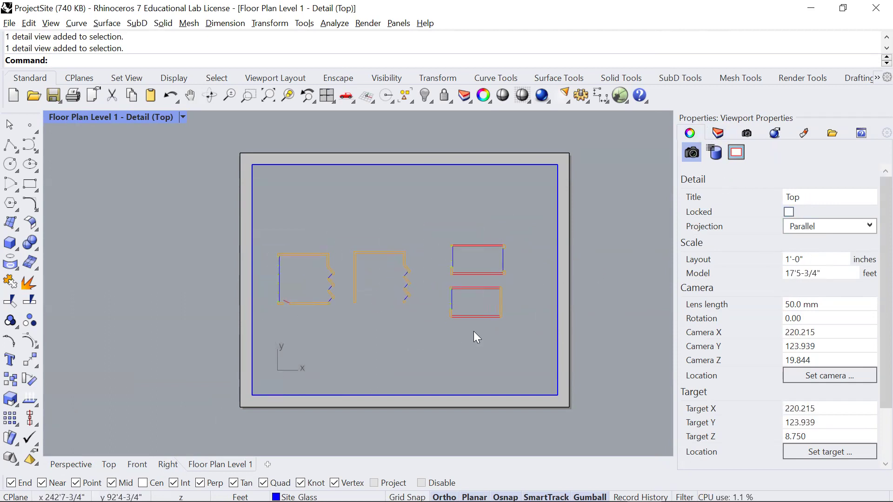
{"action": "left_click", "coordinate": [803, 273]}
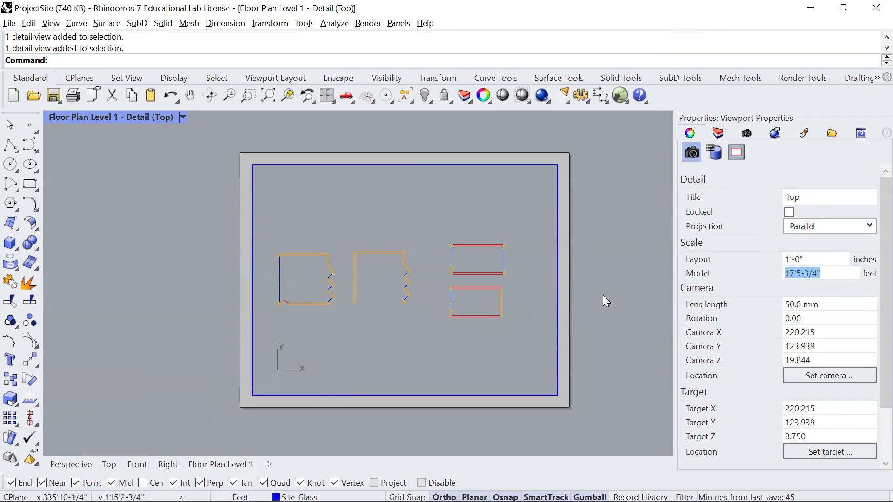
{"action": "left_click_drag", "start_coordinate": [360, 313], "coordinate": [363, 313]}
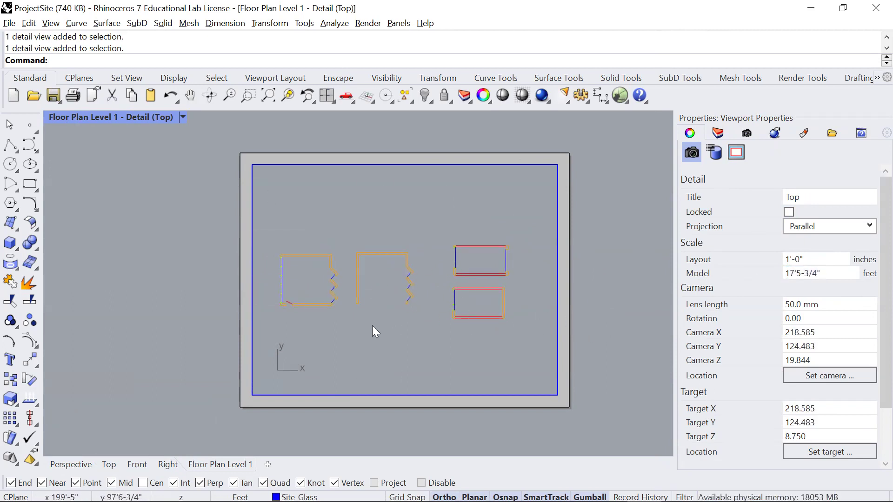
{"action": "double_click", "coordinate": [612, 307]}
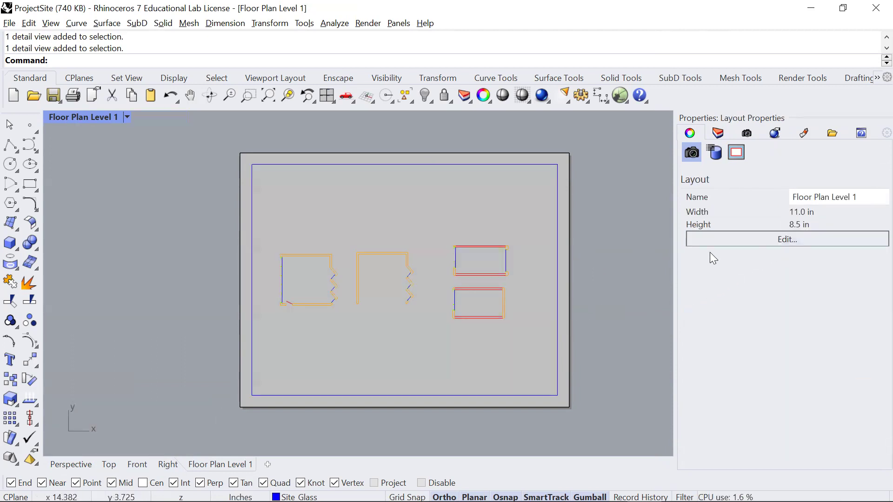
- Set the detail's scale to 0.25 inches on page to 1 foot in model
{"action": "left_click", "coordinate": [557, 182]}
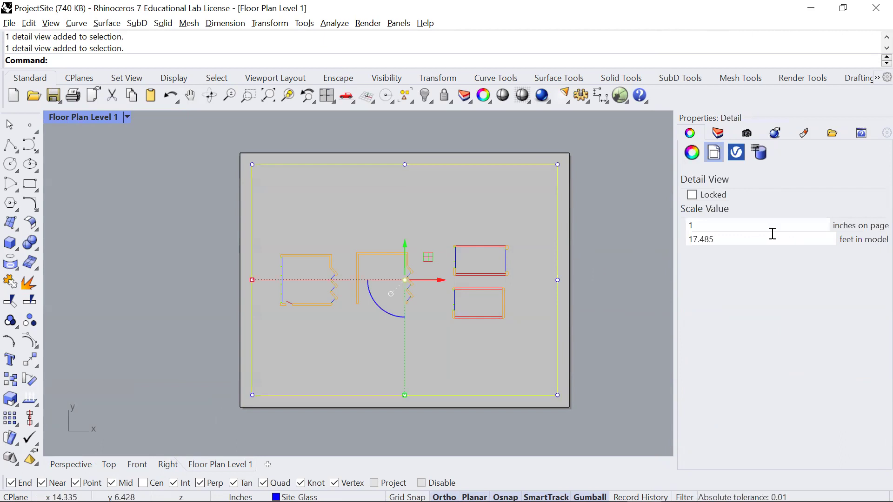
{"action": "left_click", "coordinate": [726, 224]}
{"action": "type", "text": "0.25"}
{"action": "key", "text": "Return"}
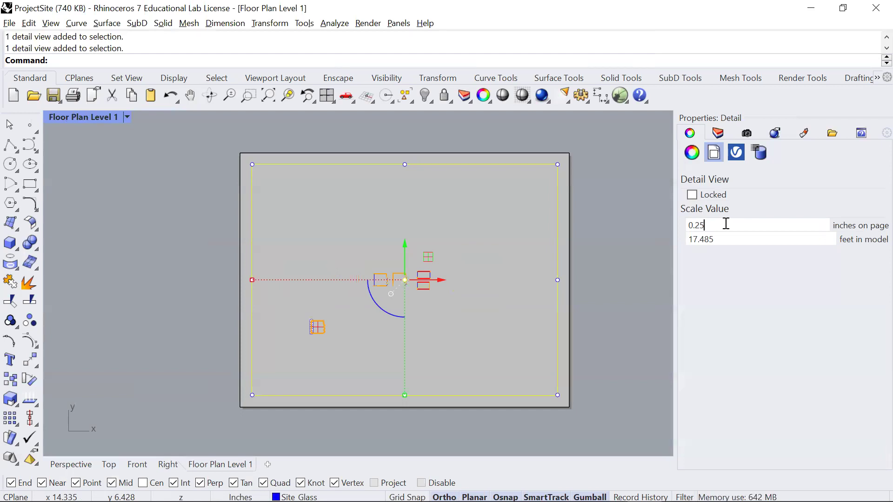
{"action": "key", "text": "Tab"}
{"action": "type", "text": "1"}
{"action": "key", "text": "Return"}
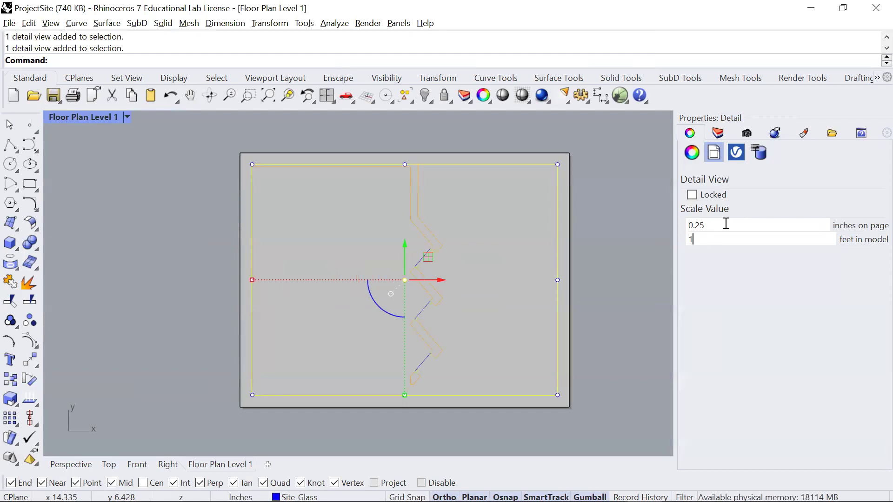
- Zoom out the layout and stretch the detail frame downward and to the left to show more plan
{"action": "left_click", "coordinate": [601, 199]}
{"action": "scroll", "coordinate": [601, 199], "scroll_direction": "down", "scroll_amount": 2}
{"action": "left_click_drag", "start_coordinate": [589, 268], "coordinate": [498, 258]}
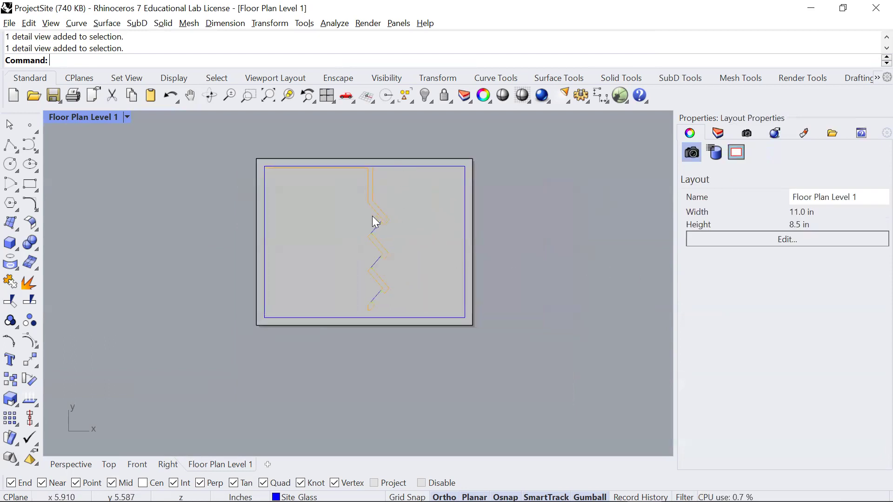
{"action": "left_click", "coordinate": [381, 318]}
{"action": "left_click_drag", "start_coordinate": [364, 317], "coordinate": [363, 358]}
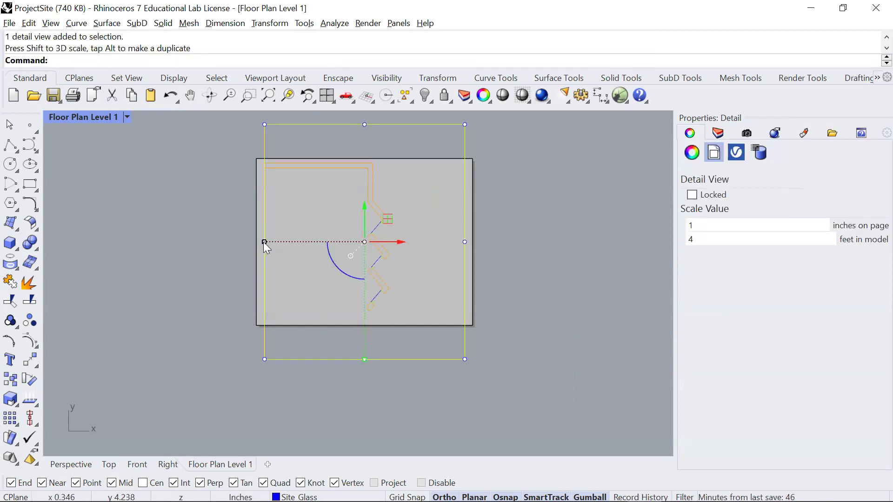
{"action": "left_click_drag", "start_coordinate": [263, 241], "coordinate": [186, 242]}
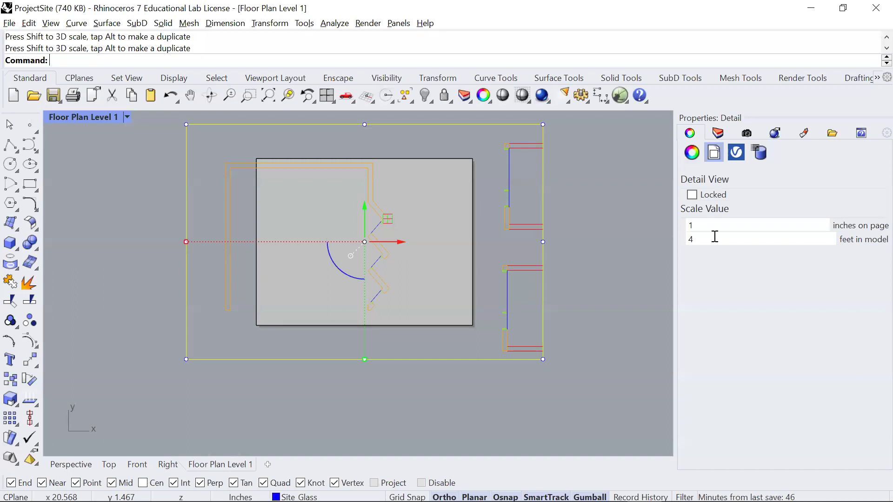
- Pan the plan right inside the 1 inch = 4 feet detail, then reselect the detail frame
{"action": "left_click", "coordinate": [699, 225]}
{"action": "left_click", "coordinate": [705, 239]}
{"action": "left_click", "coordinate": [597, 268]}
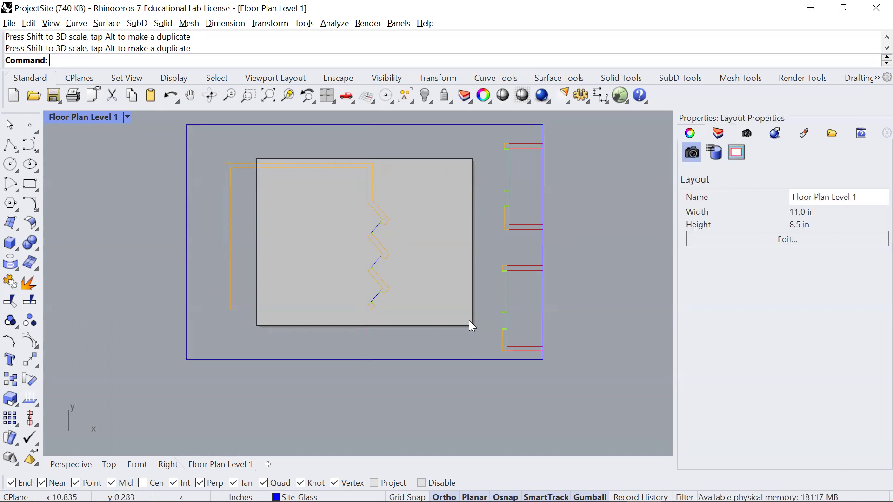
{"action": "double_click", "coordinate": [398, 266]}
{"action": "left_click_drag", "start_coordinate": [310, 248], "coordinate": [363, 259]}
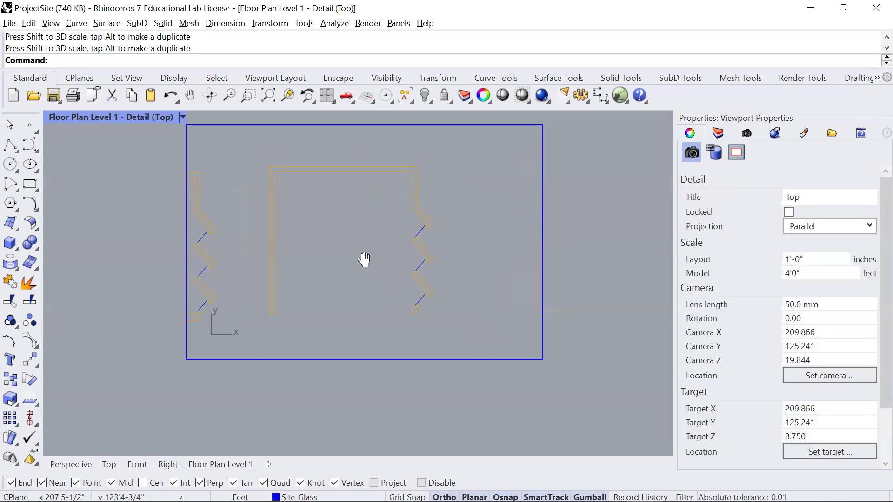
{"action": "double_click", "coordinate": [598, 274]}
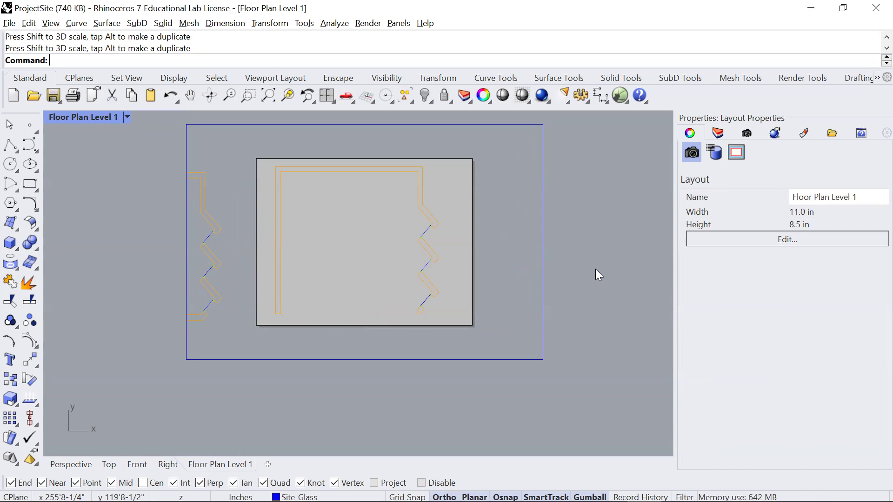
{"action": "left_click", "coordinate": [524, 256]}
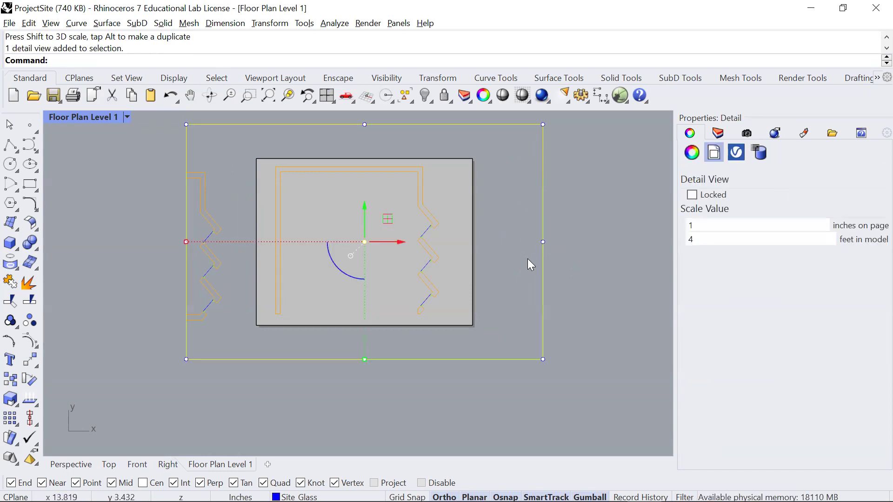
- Change the detail's model value to 8 feet for a 1'-0" to 8'0" scale
{"action": "double_click", "coordinate": [712, 235]}
{"action": "double_click", "coordinate": [702, 224]}
{"action": "double_click", "coordinate": [706, 242]}
{"action": "type", "text": "8"}
{"action": "key", "text": "Return"}
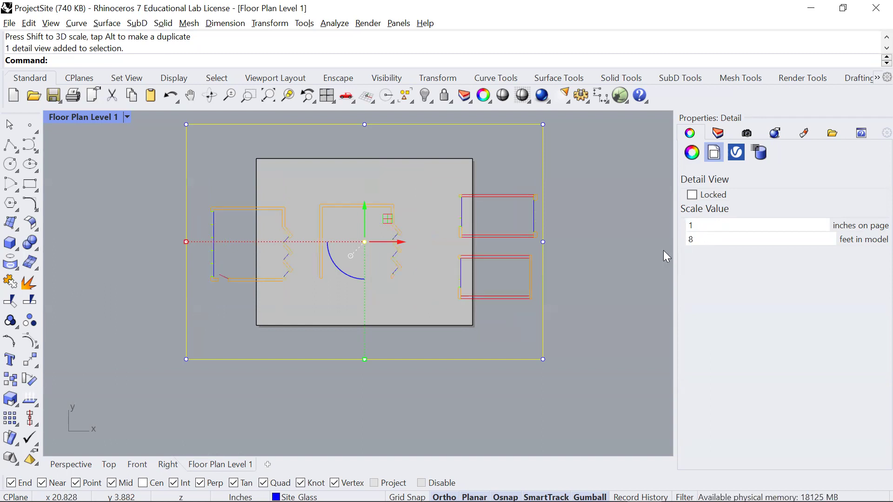
{"action": "left_click", "coordinate": [610, 260]}
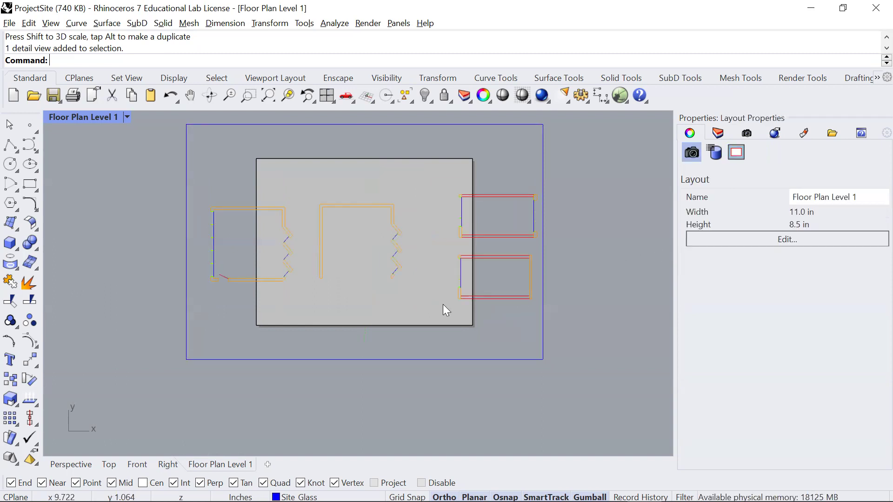
- Re-pan the plans inside the detail, return to the paper layout and recentre the page
{"action": "double_click", "coordinate": [392, 292]}
{"action": "left_click_drag", "start_coordinate": [348, 250], "coordinate": [414, 257]}
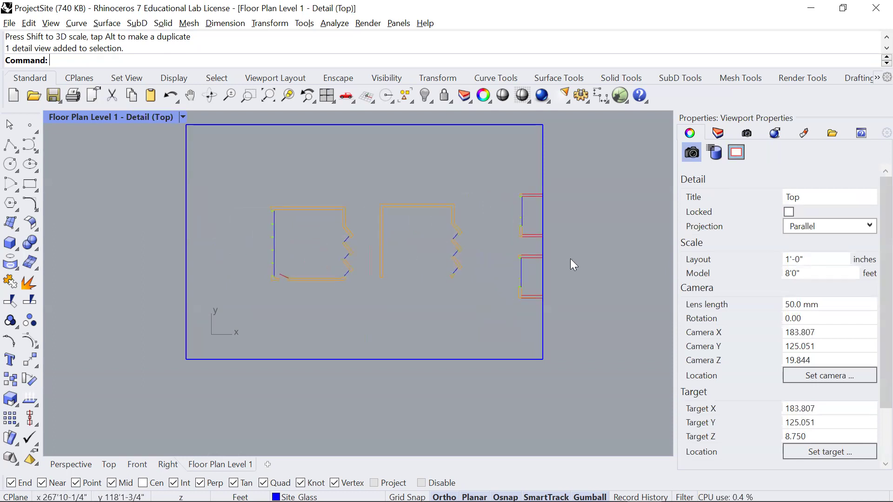
{"action": "double_click", "coordinate": [579, 260]}
{"action": "left_click", "coordinate": [543, 173]}
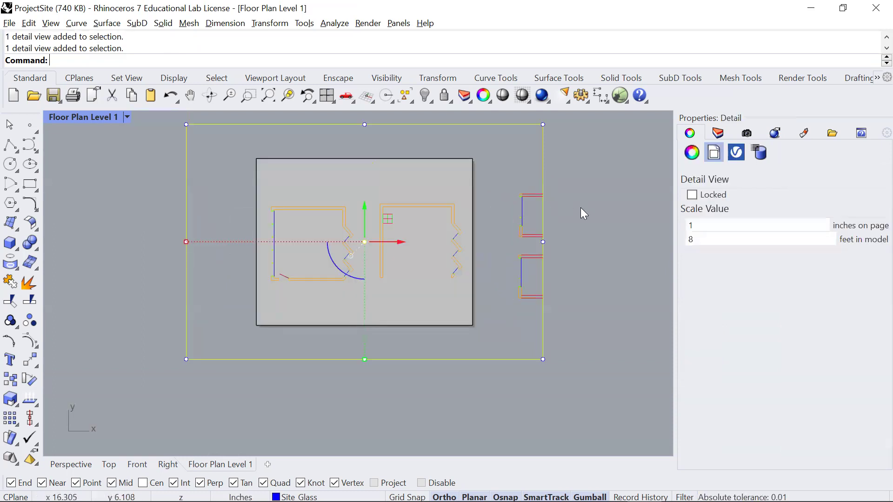
{"action": "left_click", "coordinate": [610, 248]}
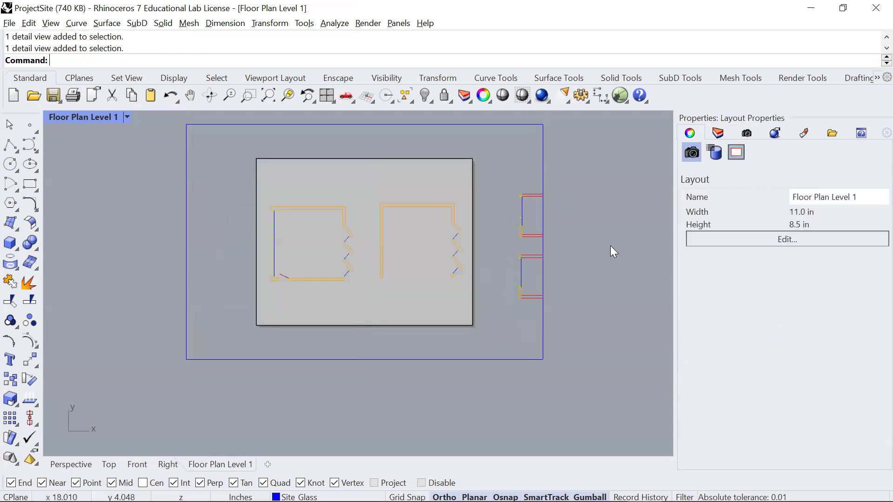
{"action": "double_click", "coordinate": [421, 180]}
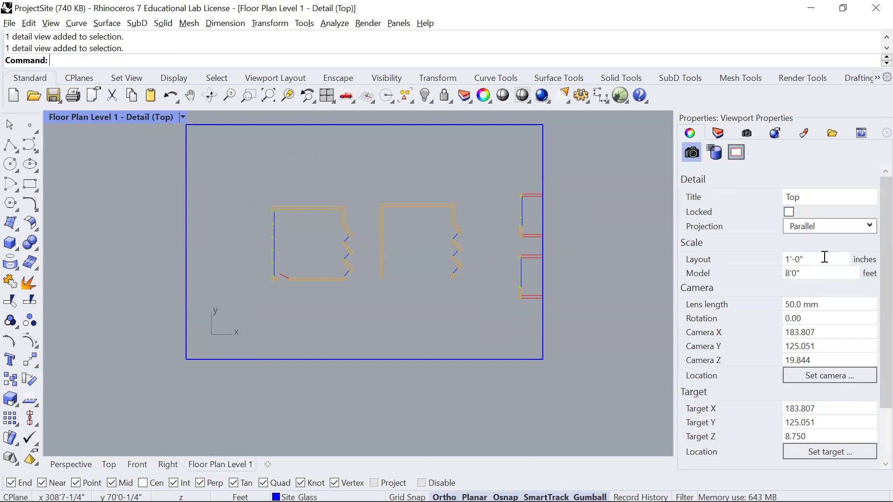
{"action": "left_click", "coordinate": [789, 262]}
{"action": "left_click", "coordinate": [811, 259]}
{"action": "double_click", "coordinate": [624, 263]}
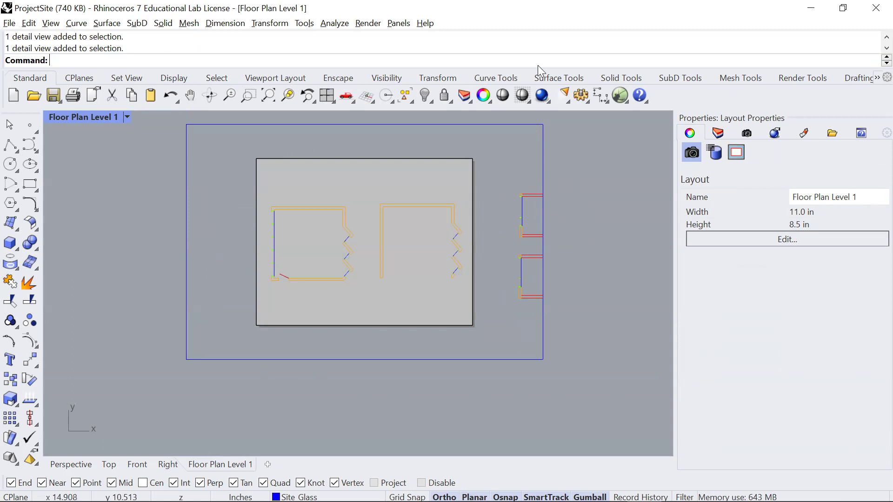
{"action": "left_click_drag", "start_coordinate": [652, 226], "coordinate": [671, 207]}
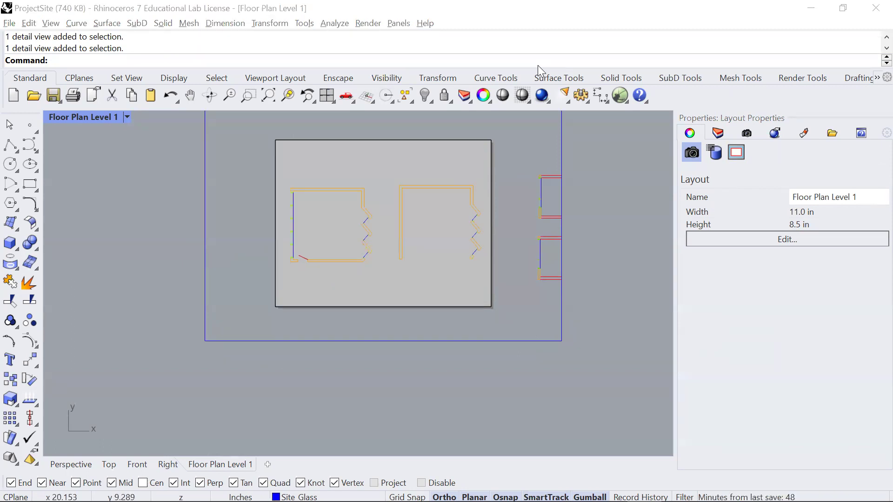
{"action": "left_click_drag", "start_coordinate": [580, 241], "coordinate": [563, 288]}
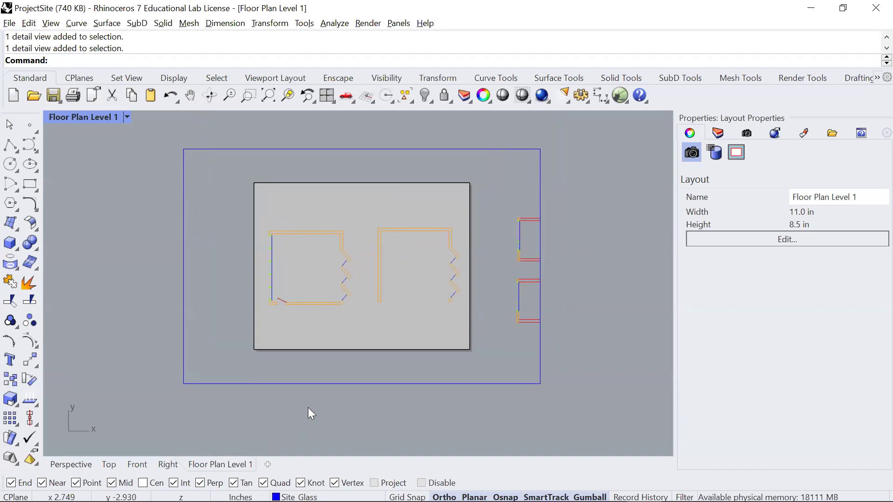
- Turn on the detail's control points and pull its four edges inward around the left floor plan
{"action": "left_click", "coordinate": [541, 299]}
{"action": "key", "text": "F10"}
{"action": "left_click_drag", "start_coordinate": [540, 266], "coordinate": [368, 266]}
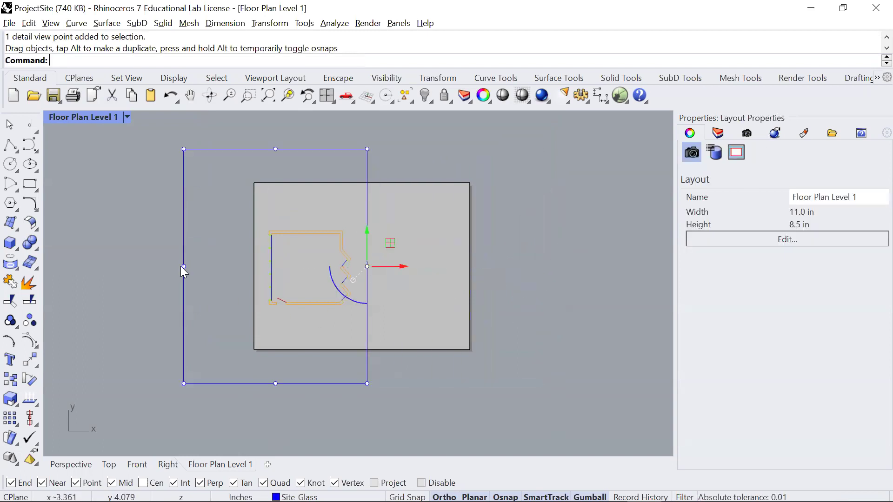
{"action": "left_click", "coordinate": [183, 266]}
{"action": "left_click_drag", "start_coordinate": [183, 266], "coordinate": [254, 266]}
{"action": "scroll", "coordinate": [254, 266], "scroll_direction": "up", "scroll_amount": 5}
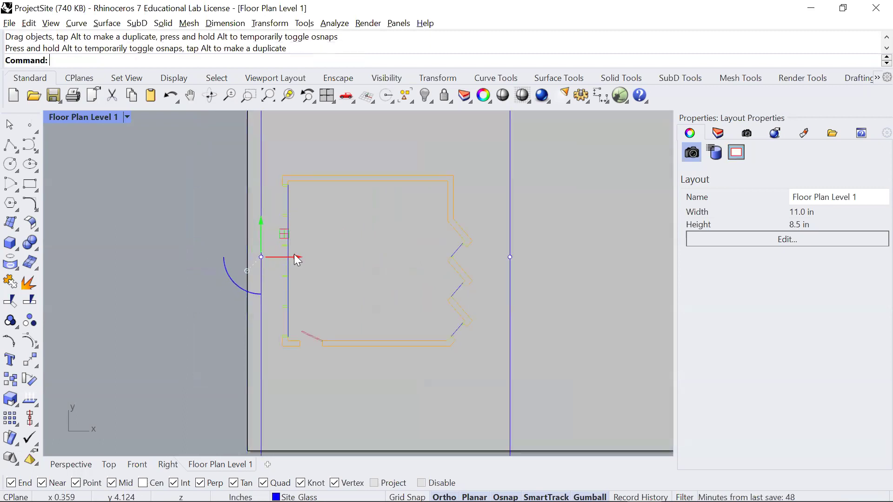
{"action": "scroll", "coordinate": [354, 129], "scroll_direction": "down", "scroll_amount": 6}
{"action": "left_click", "coordinate": [352, 158]}
{"action": "left_click_drag", "start_coordinate": [352, 159], "coordinate": [353, 205]}
{"action": "left_click", "coordinate": [351, 311]}
{"action": "left_click_drag", "start_coordinate": [351, 311], "coordinate": [361, 268]}
{"action": "scroll", "coordinate": [371, 215], "scroll_direction": "up", "scroll_amount": 4}
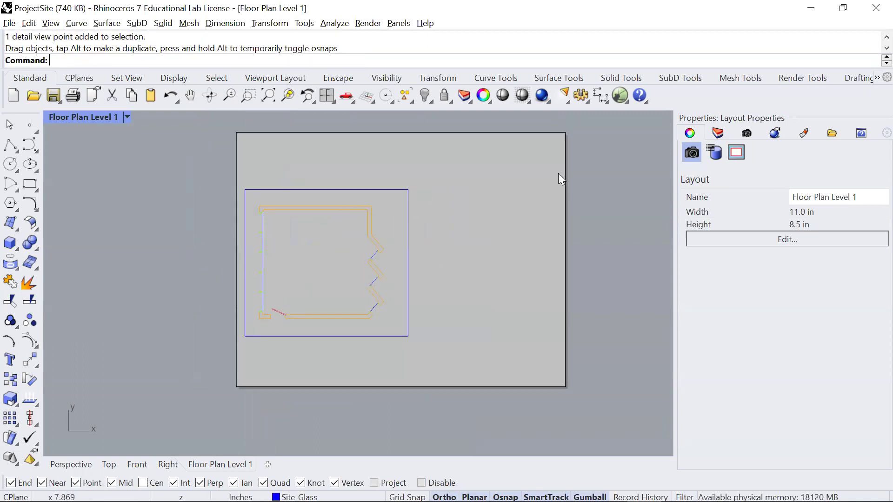
- Confirm the cropped detail still scales 1 inch to 8 feet and recentre the layout page
{"action": "left_click", "coordinate": [377, 189]}
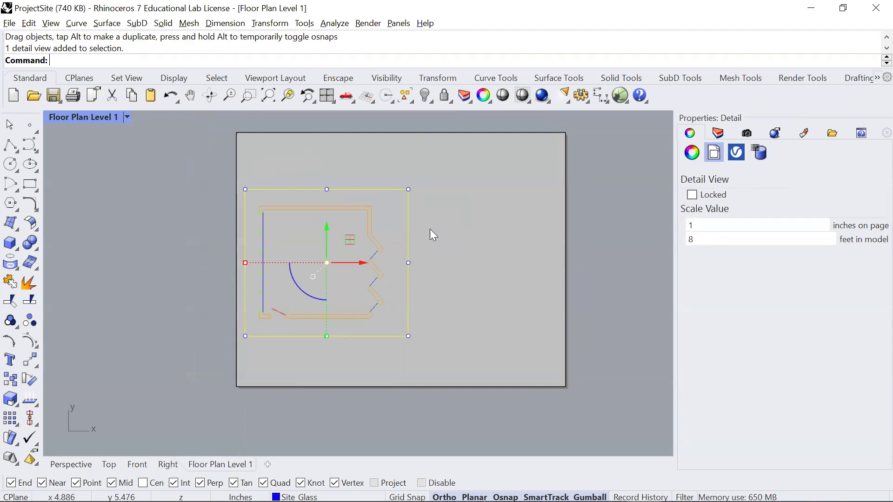
{"action": "left_click_drag", "start_coordinate": [699, 226], "coordinate": [655, 225]}
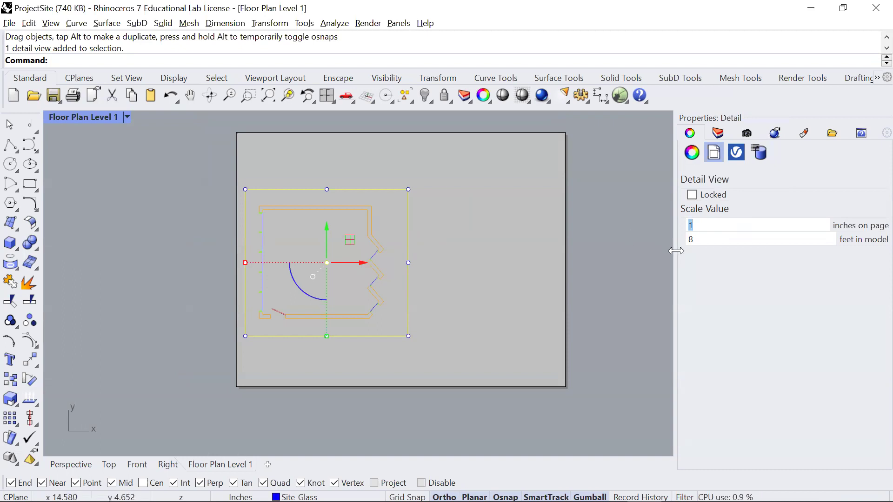
{"action": "left_click", "coordinate": [625, 251]}
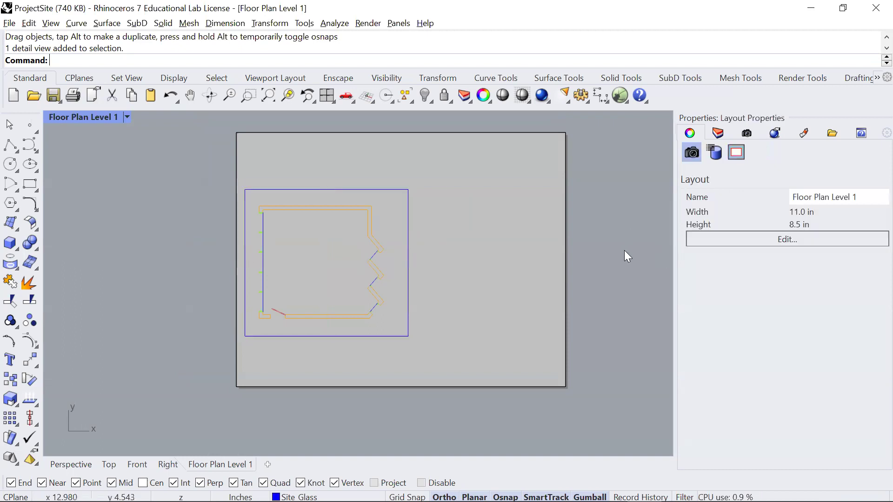
{"action": "double_click", "coordinate": [390, 217]}
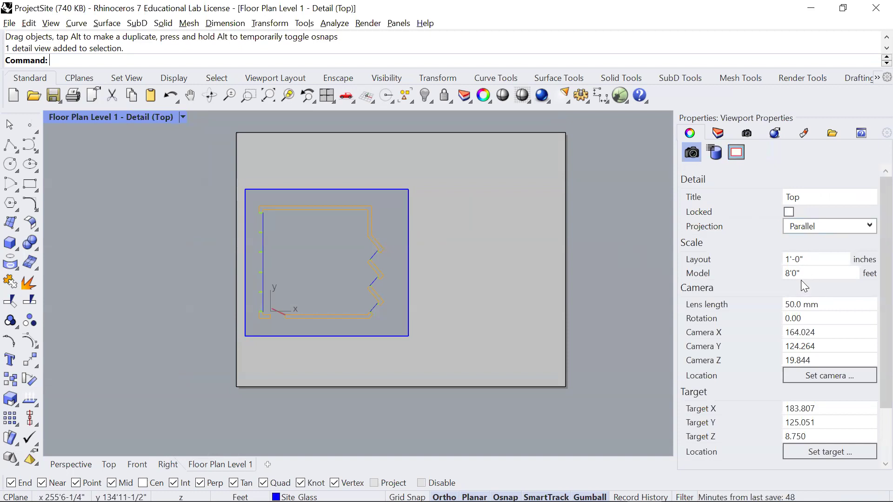
{"action": "double_click", "coordinate": [591, 219]}
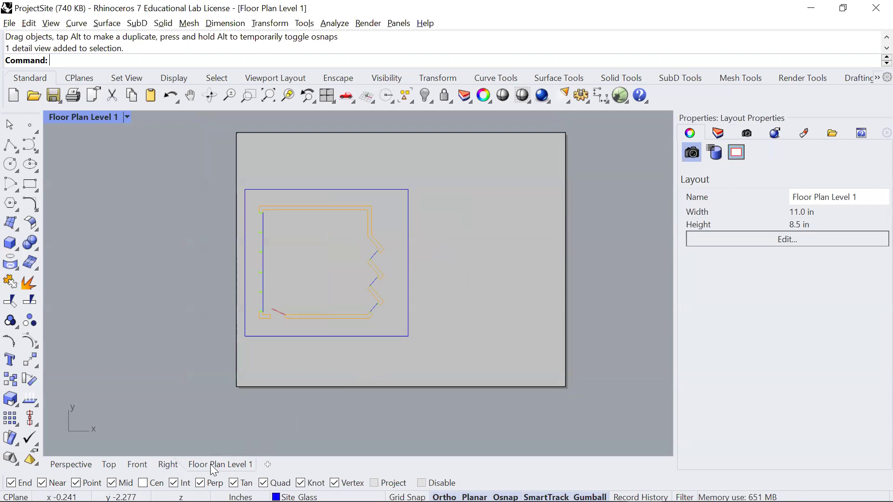
{"action": "left_click_drag", "start_coordinate": [532, 313], "coordinate": [498, 314]}
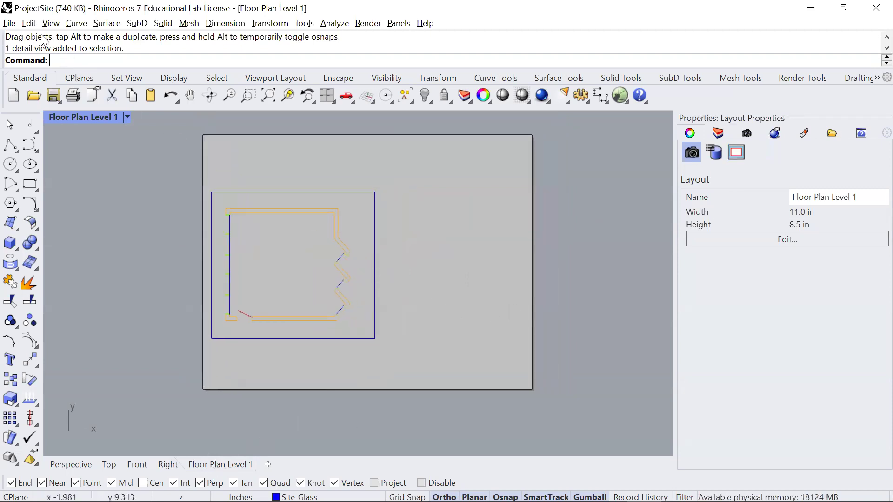
{"action": "left_click", "coordinate": [10, 23]}
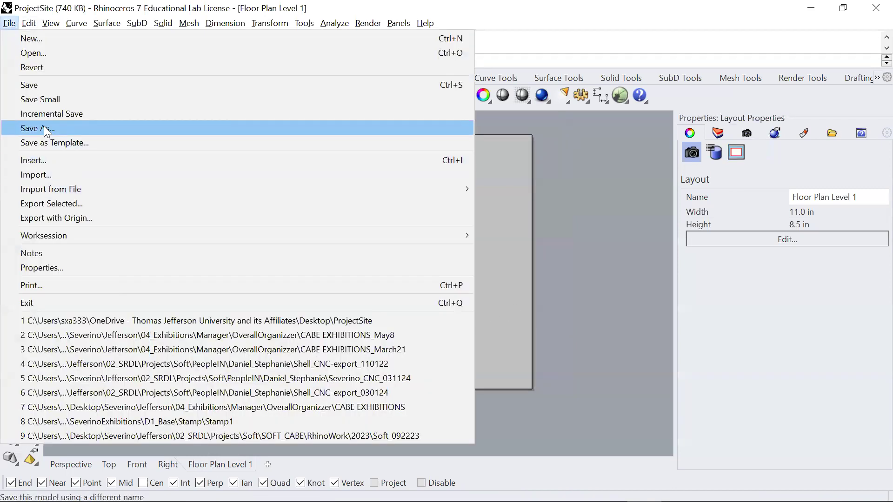
- Start Save As and set the file type to PDF (*.pdf)
{"action": "left_click", "coordinate": [44, 127]}
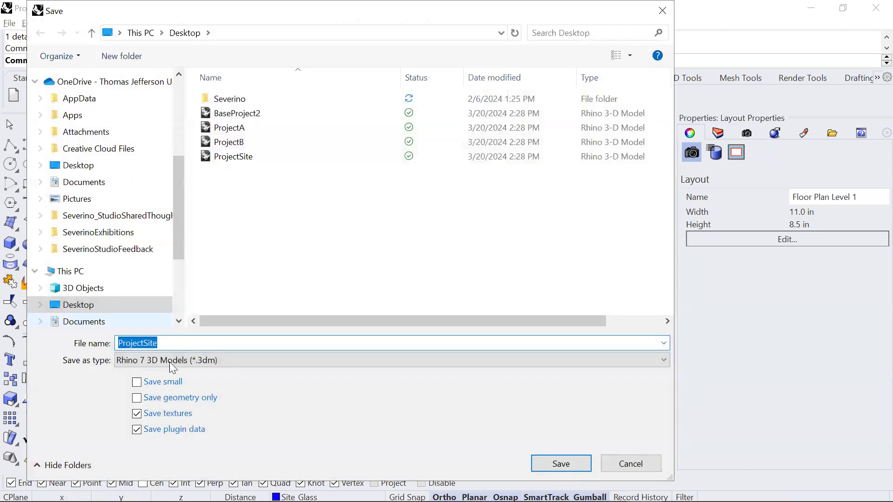
{"action": "left_click", "coordinate": [171, 362]}
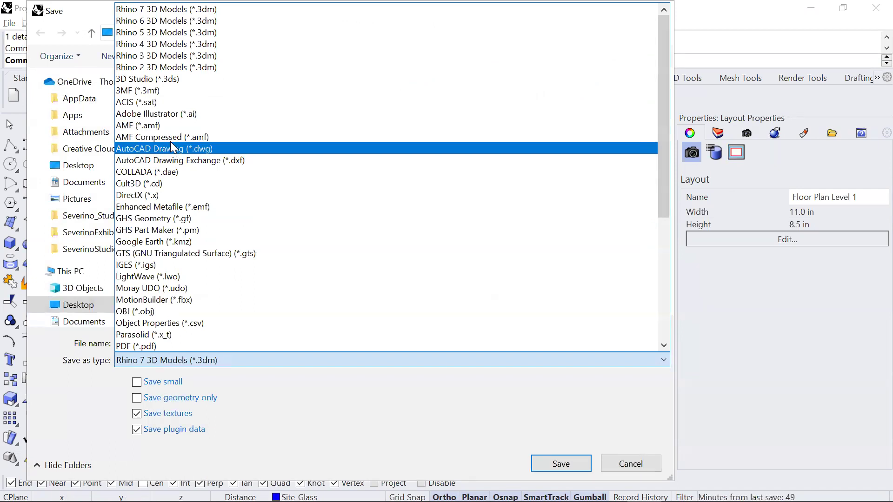
{"action": "left_click", "coordinate": [163, 117]}
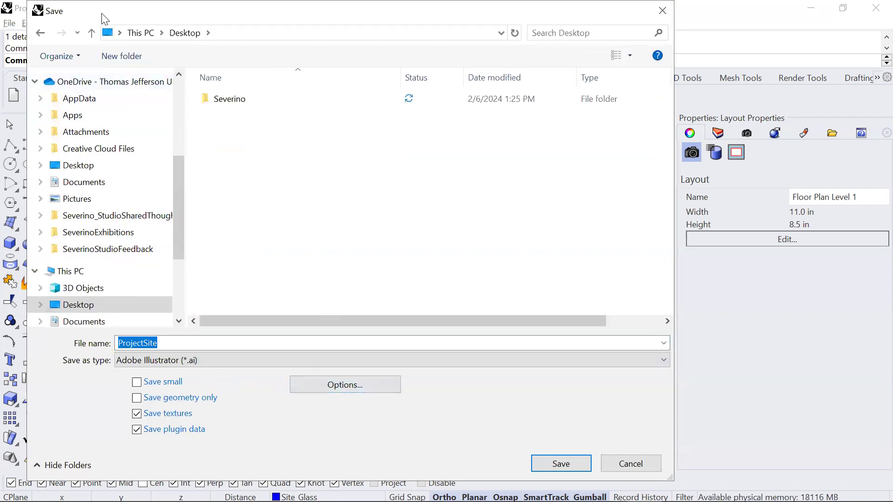
{"action": "left_click_drag", "start_coordinate": [100, 8], "coordinate": [104, 22]}
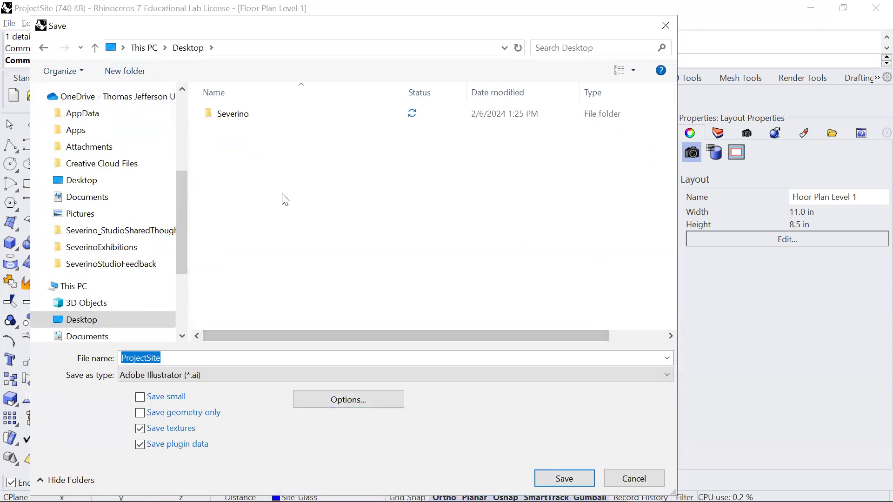
{"action": "left_click", "coordinate": [190, 375]}
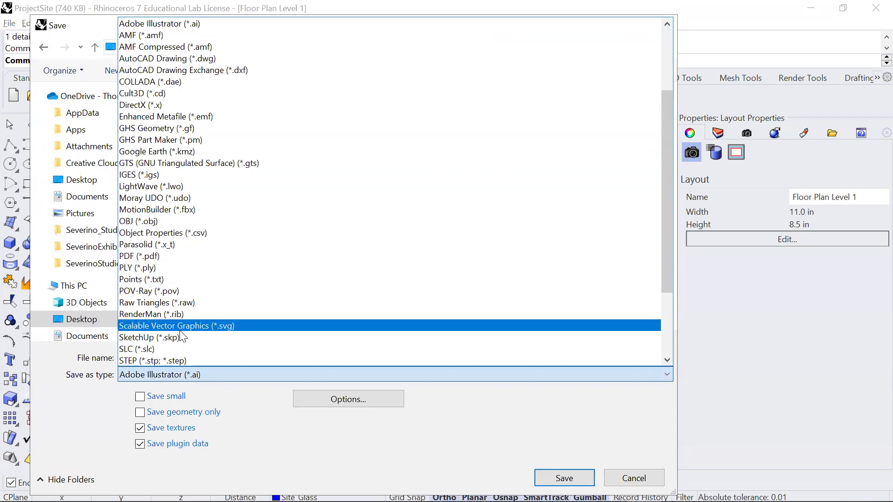
{"action": "scroll", "coordinate": [173, 334], "scroll_direction": "down", "scroll_amount": 3}
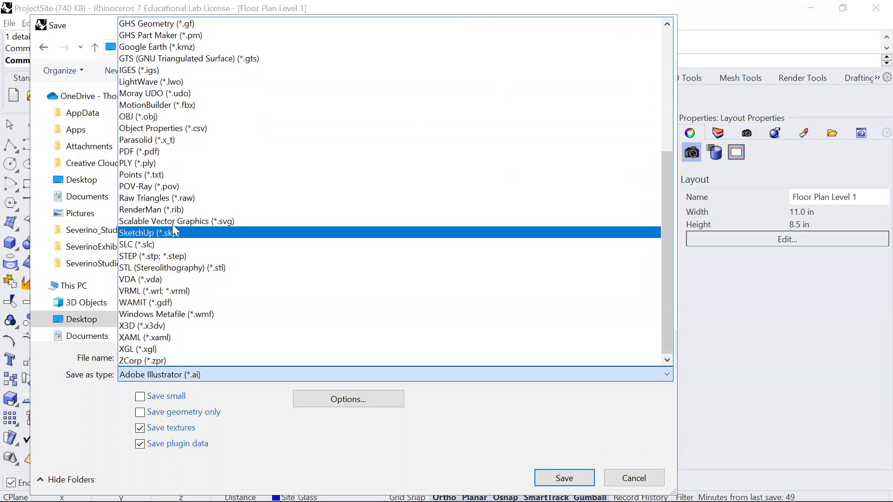
{"action": "scroll", "coordinate": [185, 179], "scroll_direction": "up", "scroll_amount": 3}
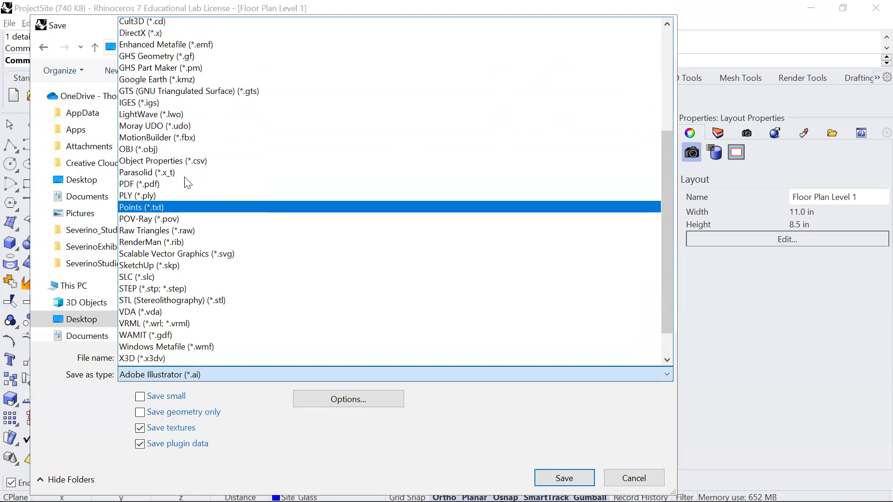
{"action": "scroll", "coordinate": [182, 174], "scroll_direction": "up", "scroll_amount": 3}
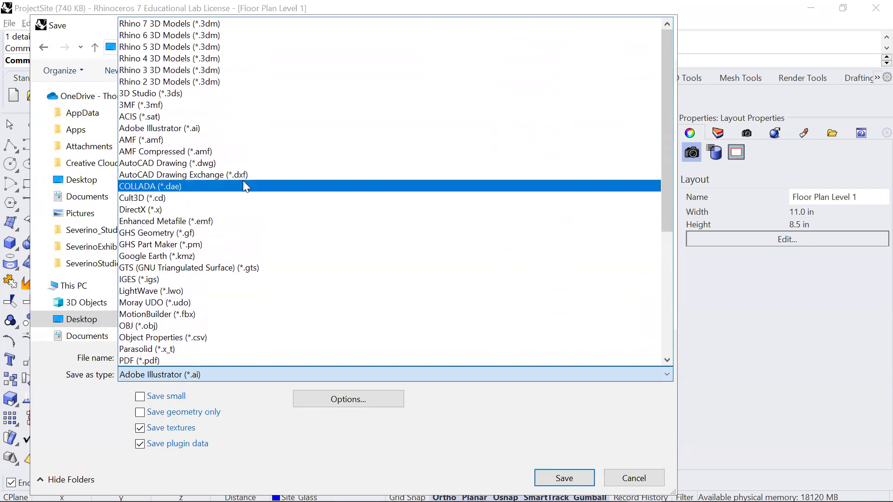
{"action": "left_click", "coordinate": [164, 361]}
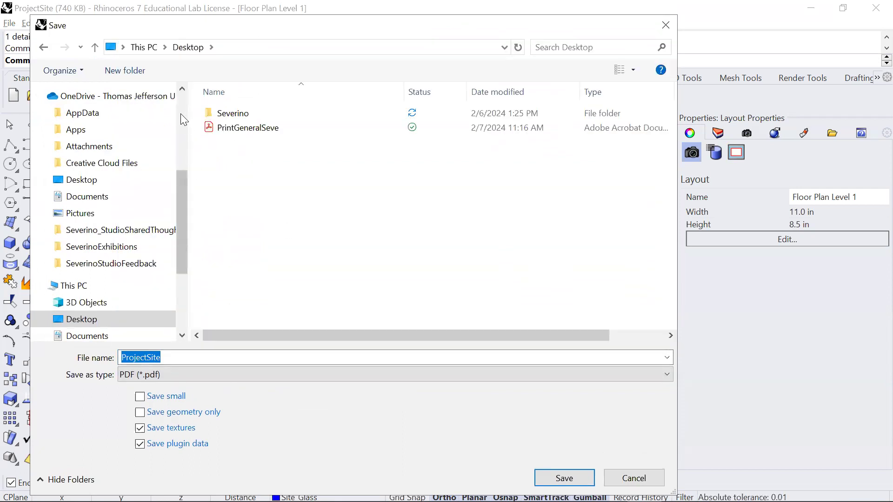
- Name the file FloorPlanLevel1 and save it as a PDF
{"action": "left_click", "coordinate": [240, 356]}
{"action": "left_click_drag", "start_coordinate": [239, 356], "coordinate": [111, 362]}
{"action": "type", "text": "FloorPlanLevel1"}
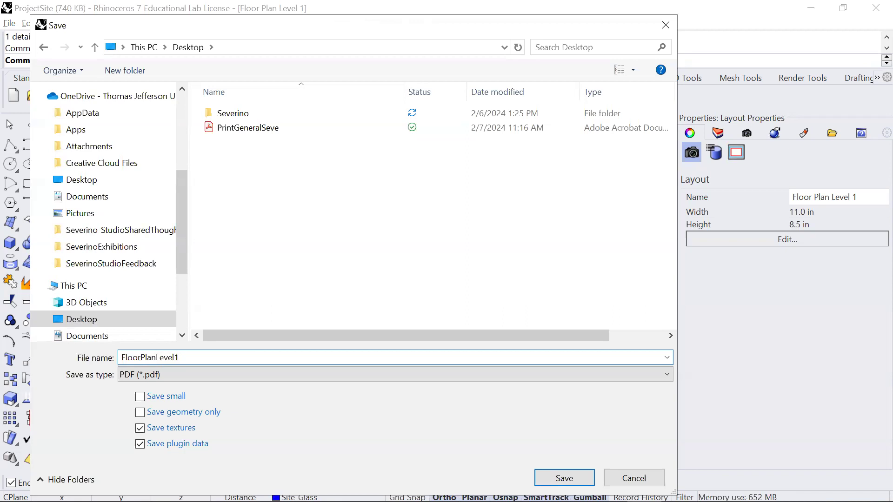
{"action": "left_click", "coordinate": [564, 478]}
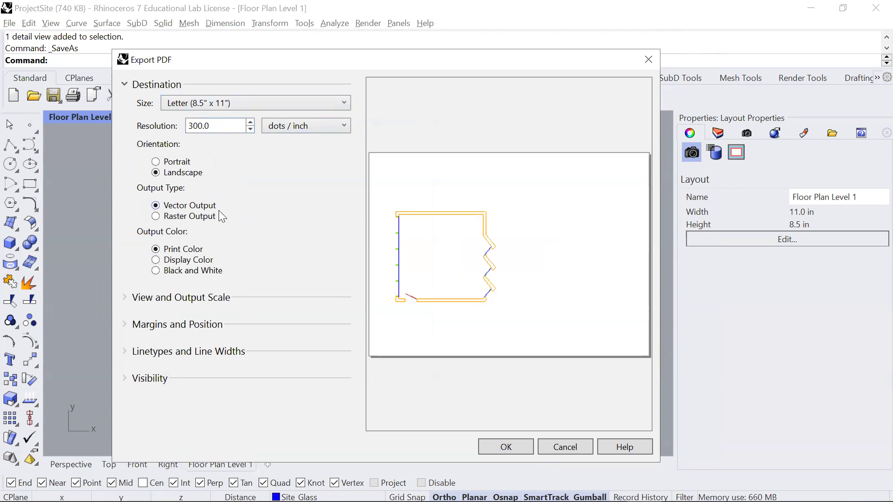
- Expand the Export PDF view and output scale settings and review the print scale options
{"action": "left_click", "coordinate": [124, 298]}
{"action": "left_click_drag", "start_coordinate": [361, 224], "coordinate": [361, 258]}
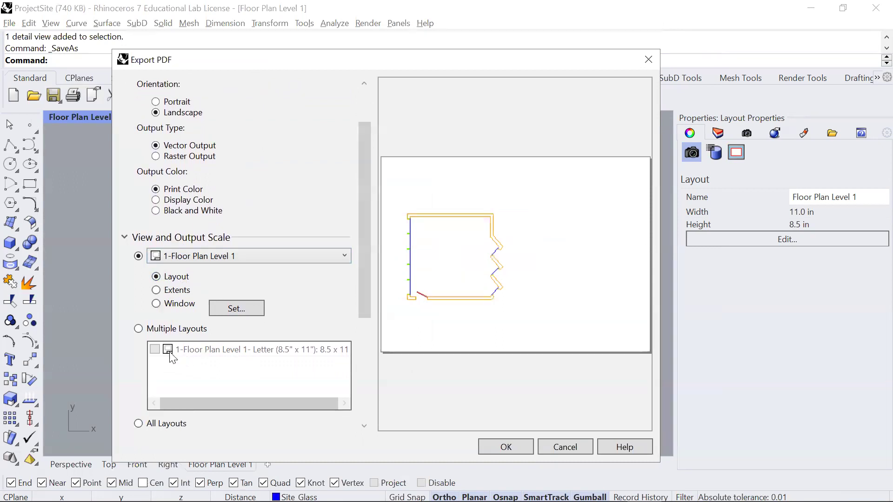
{"action": "left_click_drag", "start_coordinate": [364, 288], "coordinate": [359, 395]}
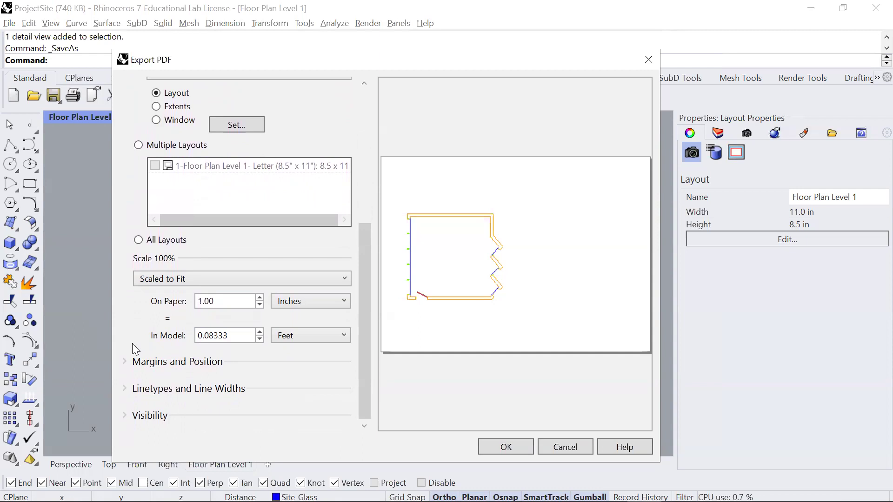
{"action": "left_click", "coordinate": [166, 280]}
{"action": "mouse_move", "coordinate": [351, 313]}
{"action": "left_mouse_down"}
{"action": "mouse_move", "coordinate": [342, 333]}
{"action": "mouse_move", "coordinate": [343, 304]}
{"action": "left_mouse_up"}
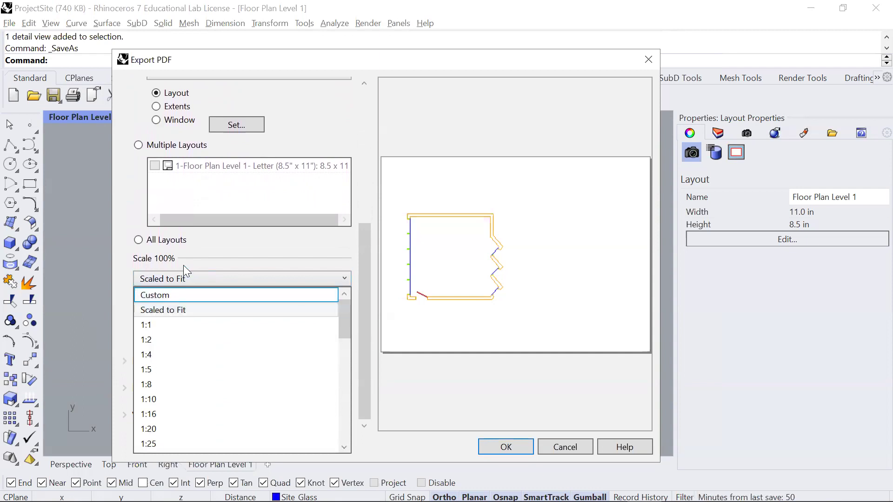
{"action": "left_click", "coordinate": [120, 260]}
{"action": "left_click", "coordinate": [169, 279]}
{"action": "scroll", "coordinate": [172, 335], "scroll_direction": "down", "scroll_amount": 6}
{"action": "scroll", "coordinate": [169, 330], "scroll_direction": "up", "scroll_amount": 5}
{"action": "left_click_drag", "start_coordinate": [340, 312], "coordinate": [366, 280]}
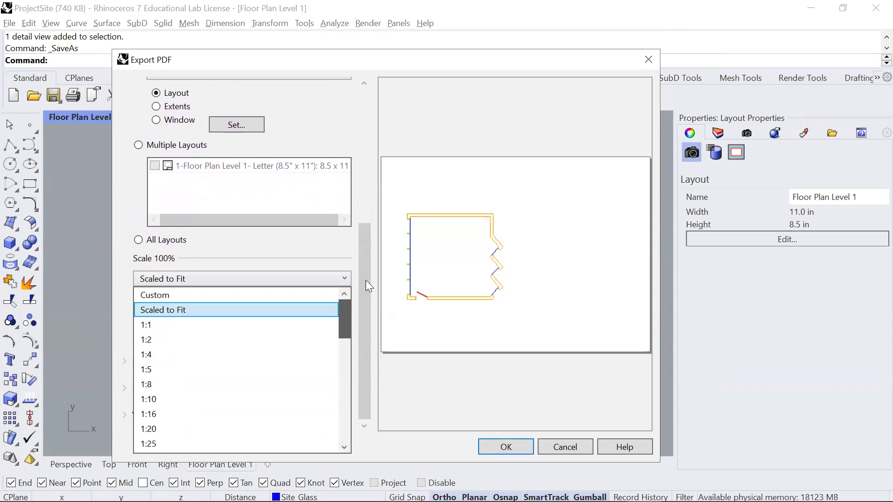
{"action": "left_click", "coordinate": [253, 254]}
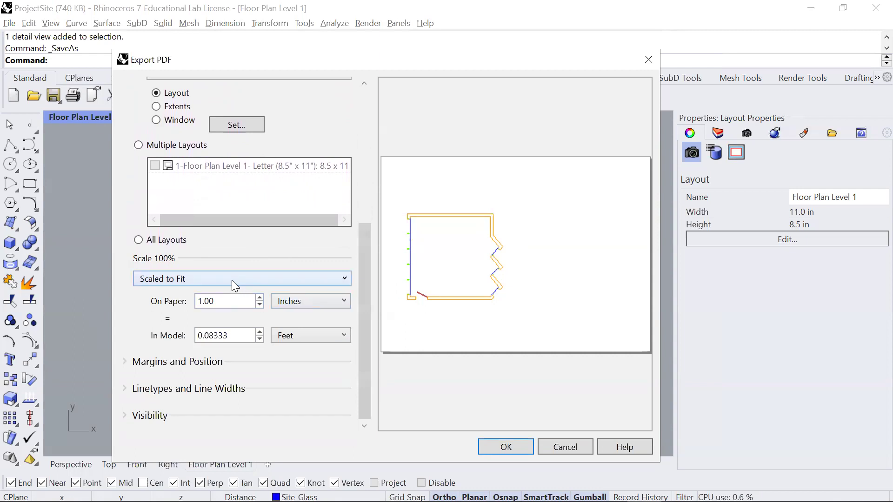
{"action": "left_click_drag", "start_coordinate": [362, 292], "coordinate": [365, 342]}
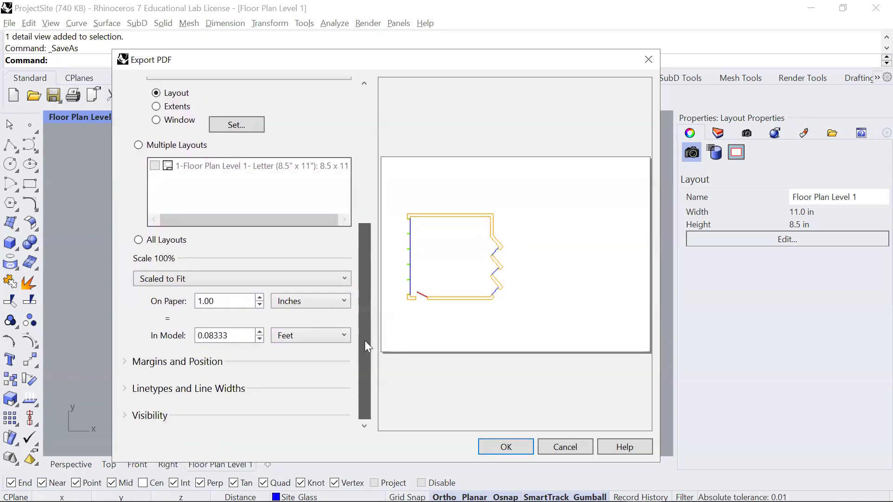
- Set the export scale back to Scaled to Fit and save FloorPlanLevel1.pdf
{"action": "left_click", "coordinate": [171, 280]}
{"action": "scroll", "coordinate": [167, 297], "scroll_direction": "up", "scroll_amount": 1}
{"action": "left_click", "coordinate": [158, 289]}
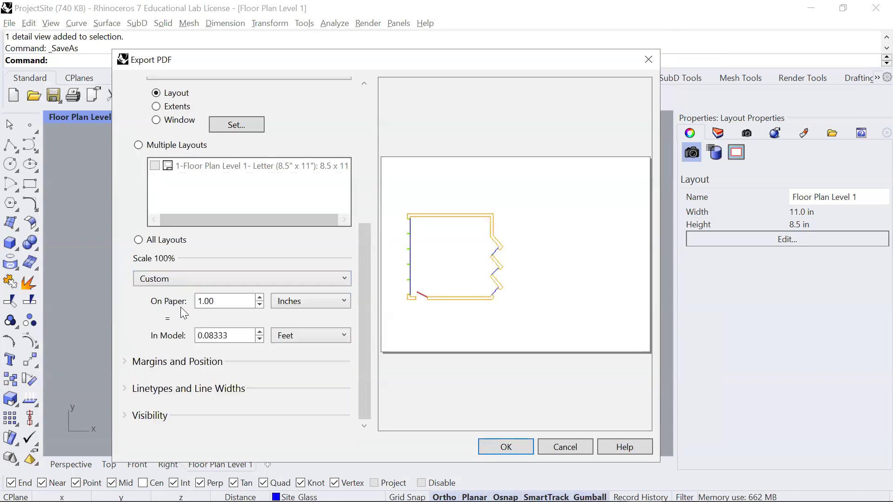
{"action": "left_click", "coordinate": [178, 279]}
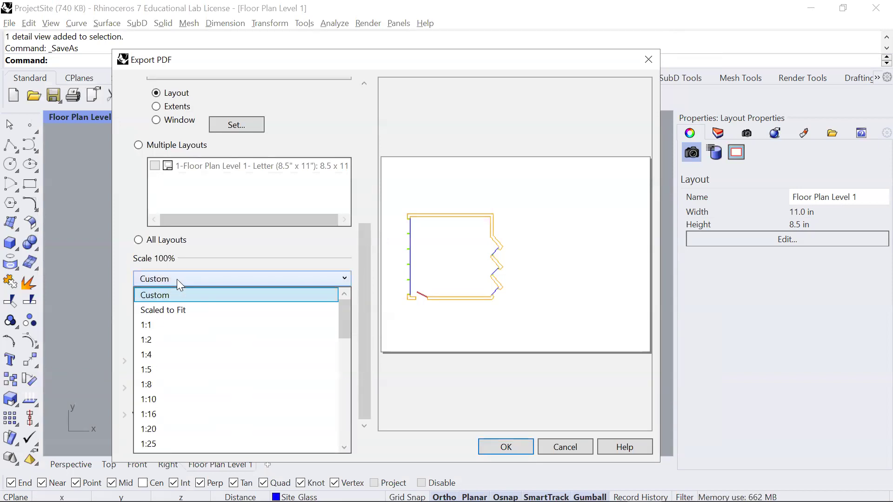
{"action": "left_click", "coordinate": [168, 309]}
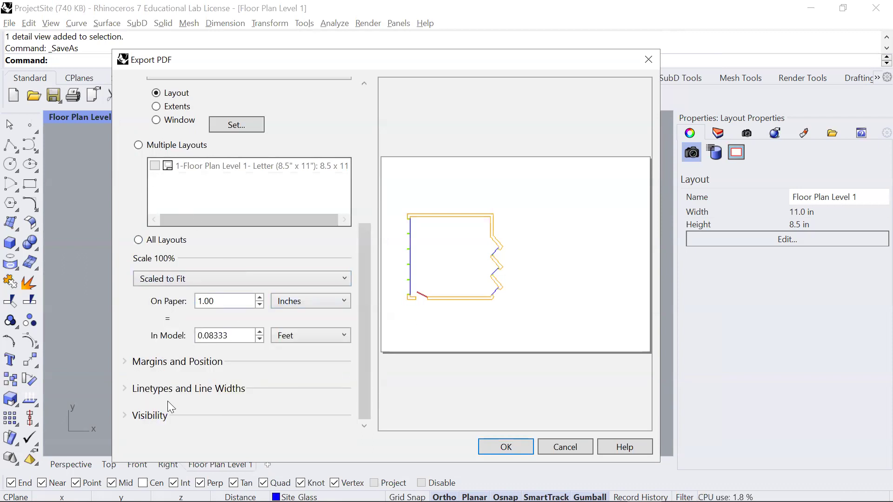
{"action": "left_click", "coordinate": [514, 448]}
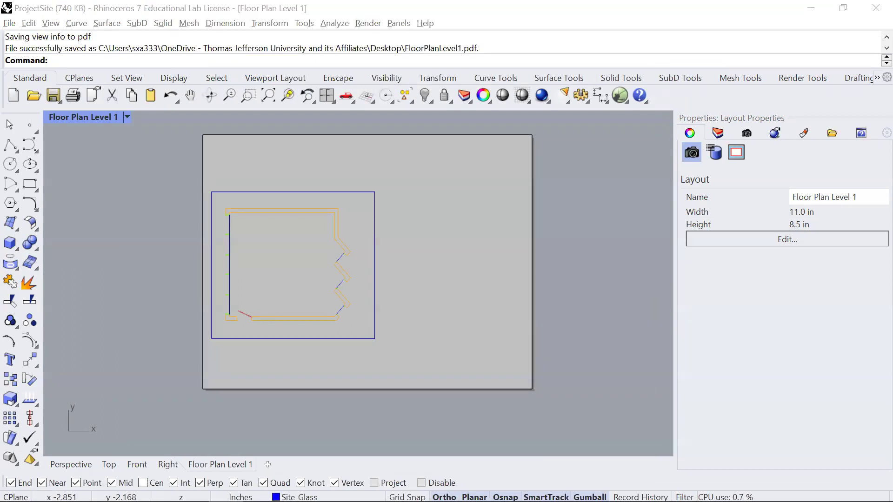
- Open FloorPlanLevel1.pdf from the Desktop folder in Acrobat
{"action": "key", "text": "alt+Tab"}
{"action": "key", "text": "super+Up"}
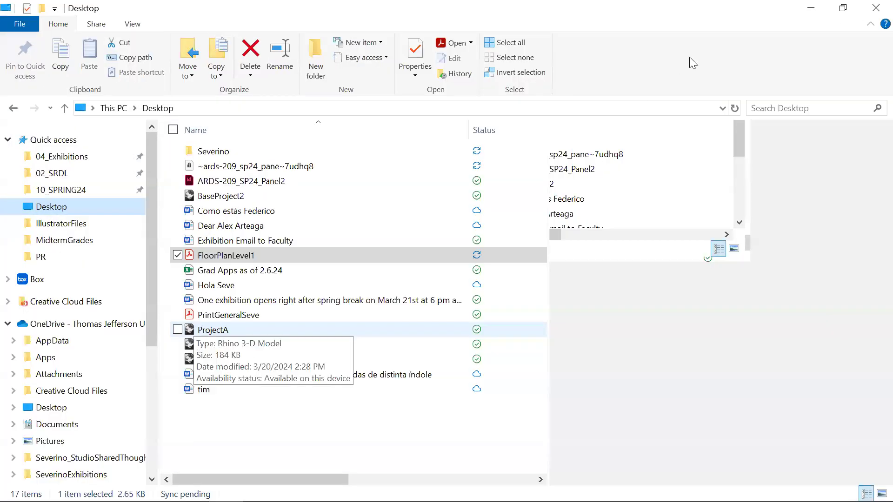
{"action": "left_click", "coordinate": [219, 258]}
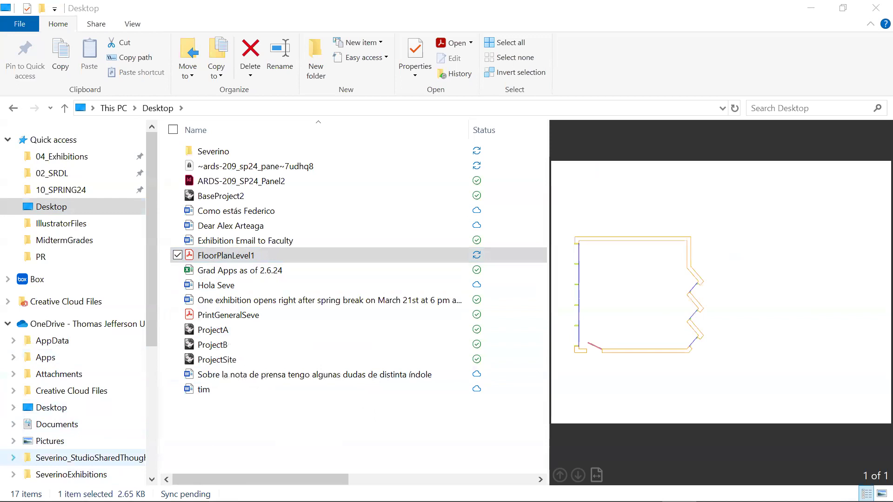
{"action": "mouse_move", "coordinate": [5, 500]}
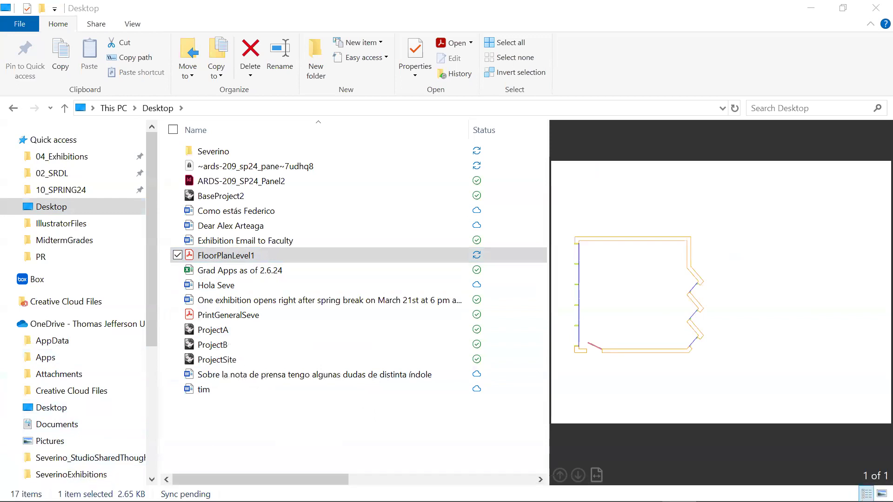
{"action": "key", "text": "Return"}
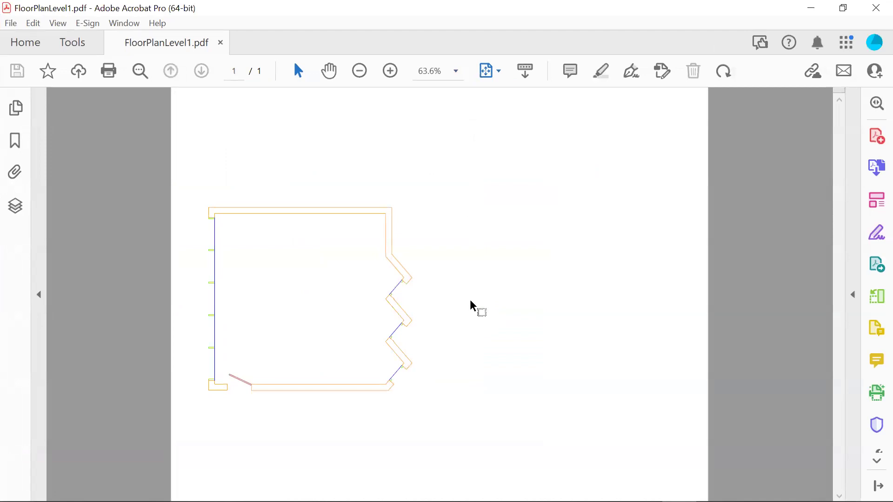
- Zoom in and out on the FloorPlanLevel1 PDF to inspect its lines, then close Acrobat
{"action": "scroll", "coordinate": [370, 239], "scroll_direction": "up", "scroll_amount": 12}
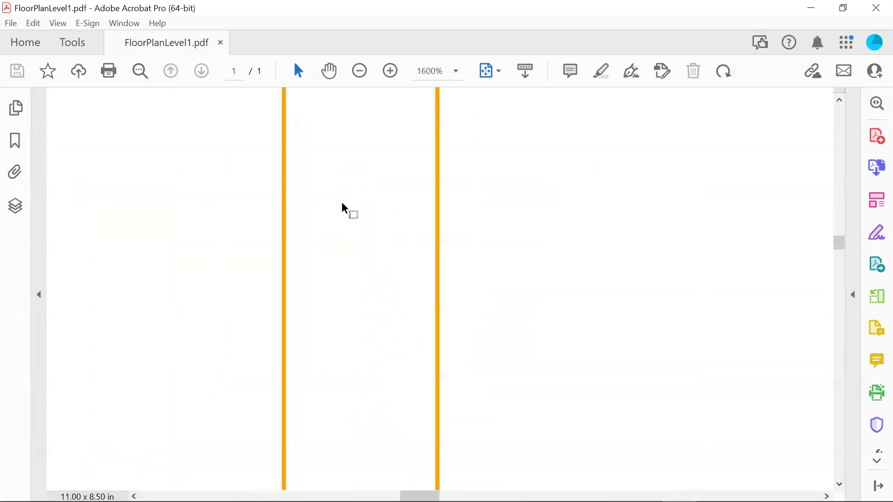
{"action": "scroll", "coordinate": [126, 240], "scroll_direction": "down", "scroll_amount": 11}
{"action": "scroll", "coordinate": [299, 285], "scroll_direction": "down", "scroll_amount": 1}
{"action": "scroll", "coordinate": [292, 295], "scroll_direction": "up", "scroll_amount": 2}
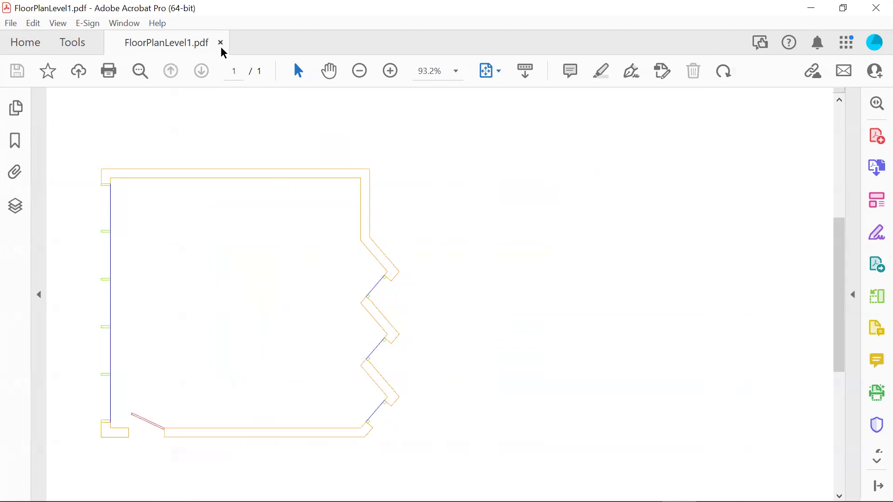
{"action": "left_click", "coordinate": [873, 8]}
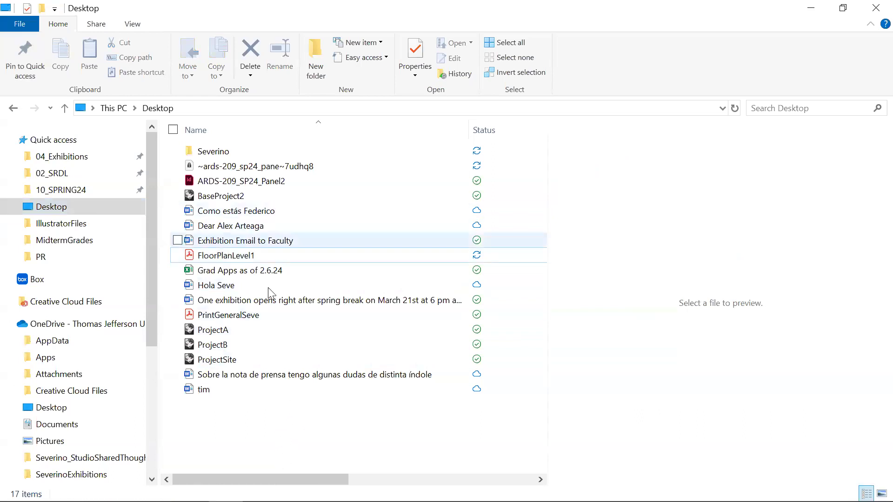
- In InDesign, choose FloorPlanLevel1 from the Desktop as the file to place
{"action": "left_click", "coordinate": [243, 255]}
{"action": "key", "text": "alt+Tab"}
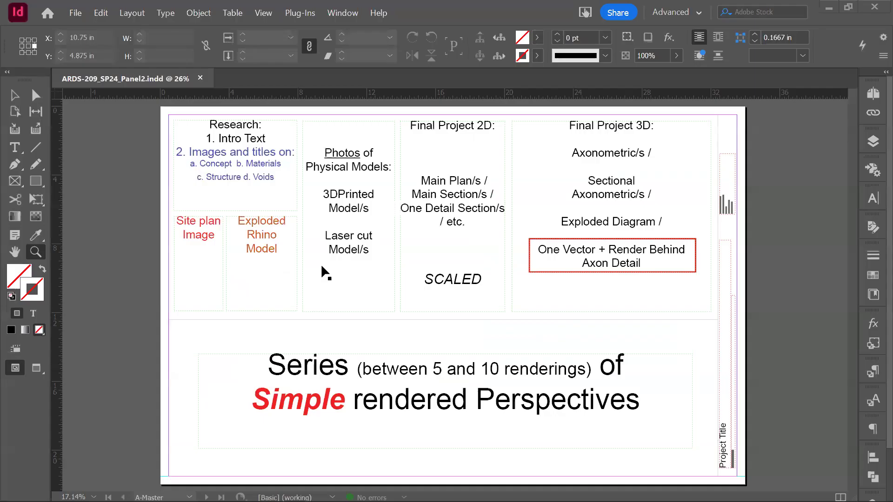
{"action": "key", "text": "ctrl+d"}
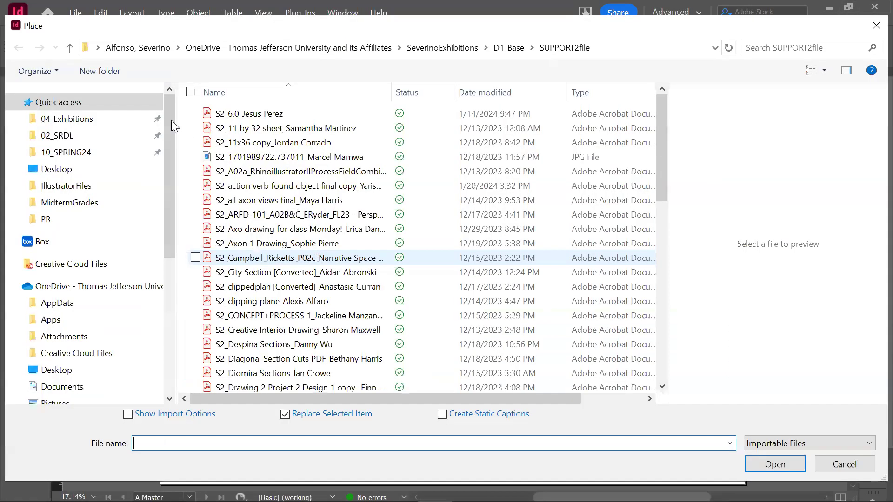
{"action": "left_click", "coordinate": [45, 169]}
{"action": "left_click", "coordinate": [251, 187]}
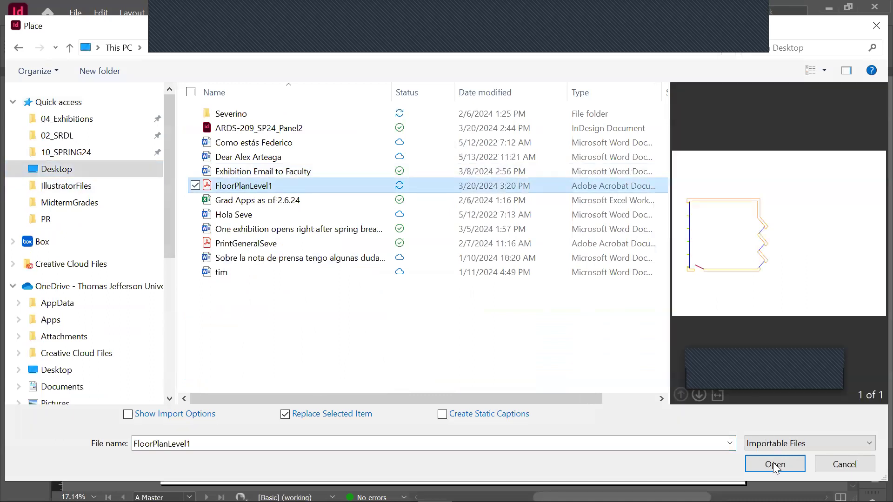
{"action": "left_click", "coordinate": [775, 464]}
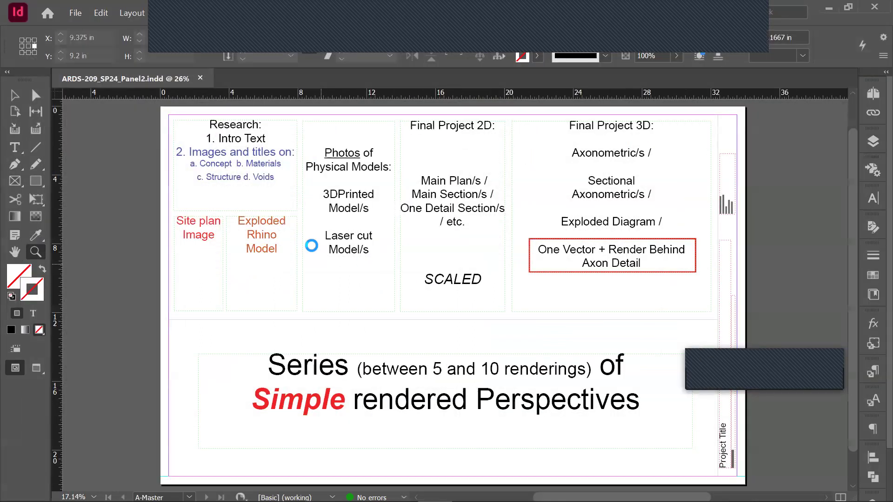
- Place the floor plan at actual size and move it into the Photos column
{"action": "left_click", "coordinate": [312, 246]}
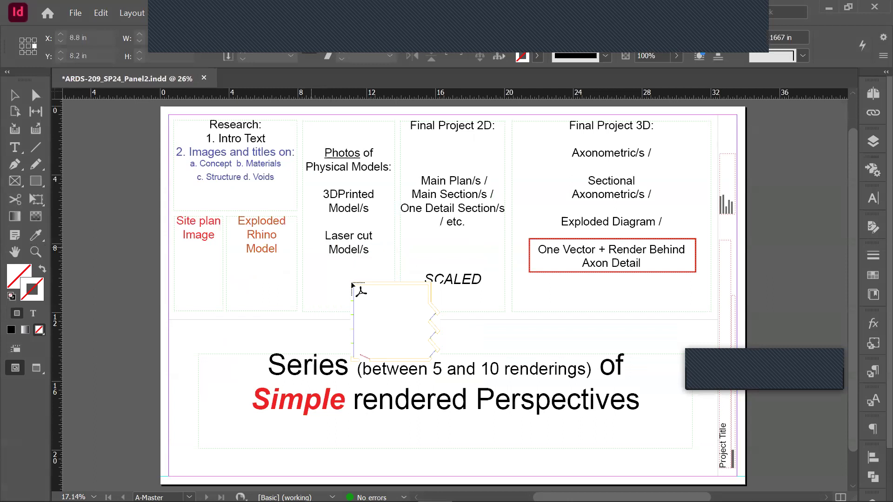
{"action": "left_click_drag", "start_coordinate": [122, 241], "coordinate": [302, 401]}
{"action": "key", "text": "z"}
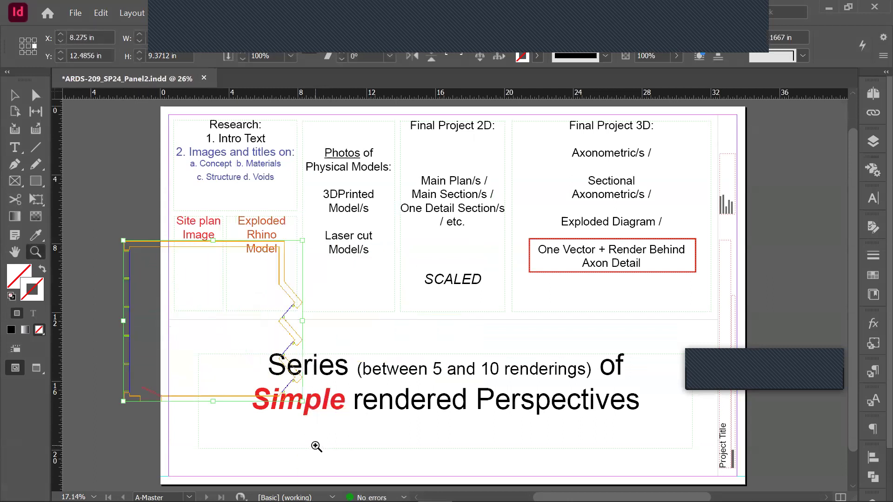
{"action": "key", "text": "ctrl+z"}
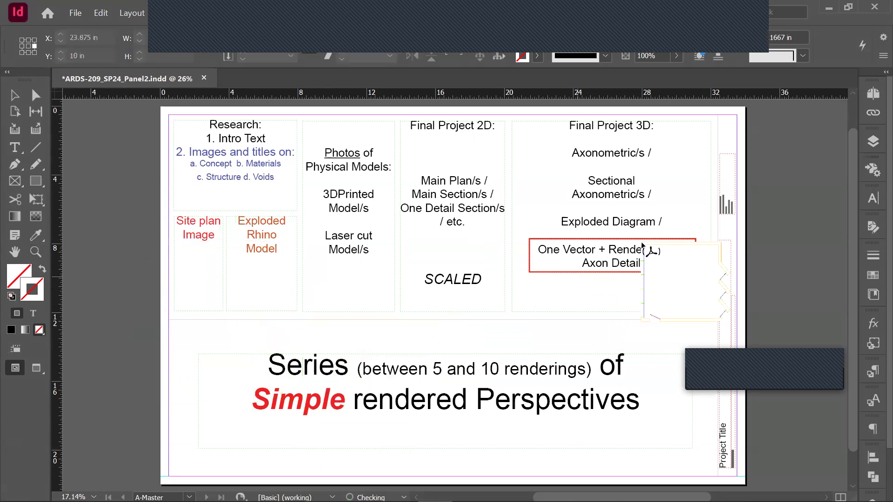
{"action": "left_click", "coordinate": [103, 158]}
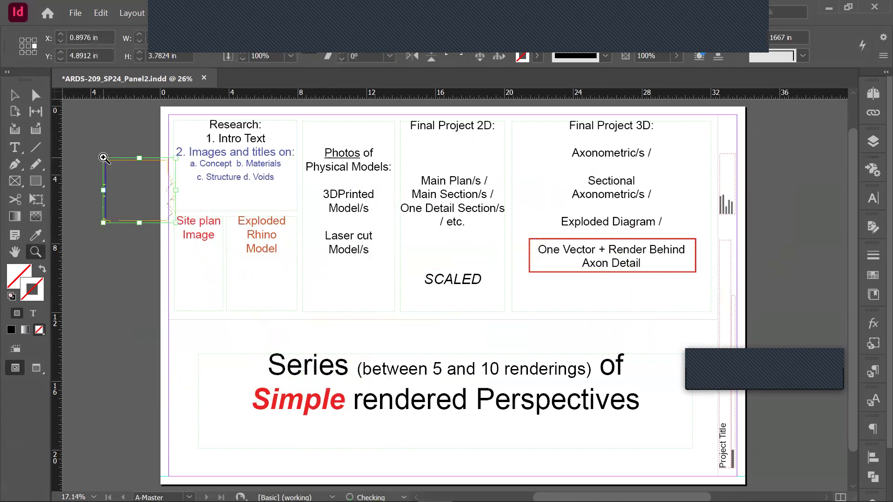
{"action": "key", "text": "v"}
{"action": "left_click_drag", "start_coordinate": [126, 222], "coordinate": [328, 184]}
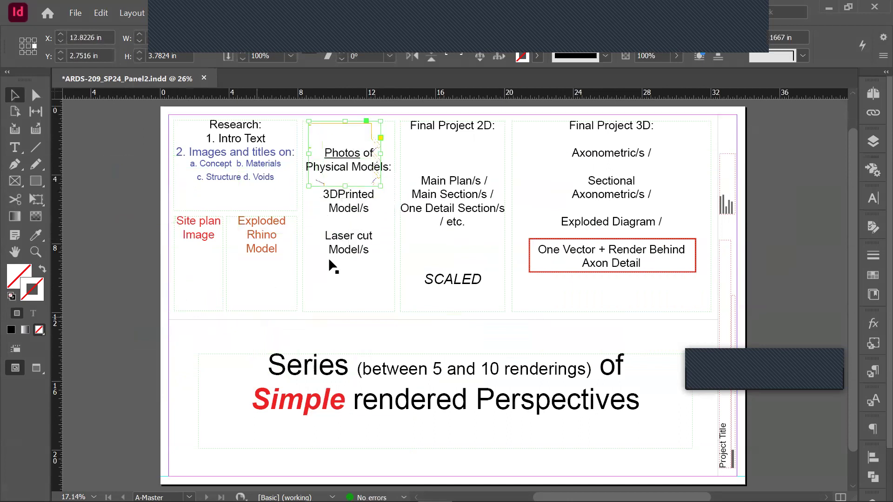
- Move the Photos of Physical Models text frame off the page and zoom in on the plan
{"action": "left_click_drag", "start_coordinate": [355, 265], "coordinate": [117, 287]}
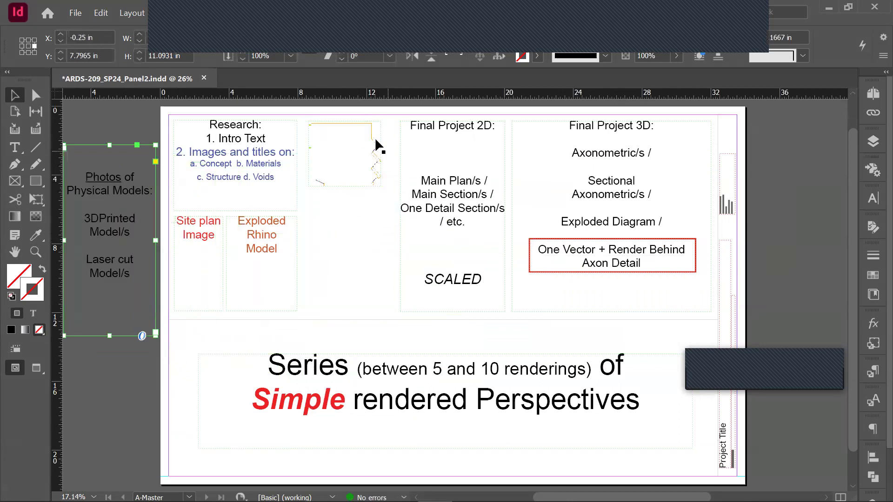
{"action": "left_click", "coordinate": [347, 160]}
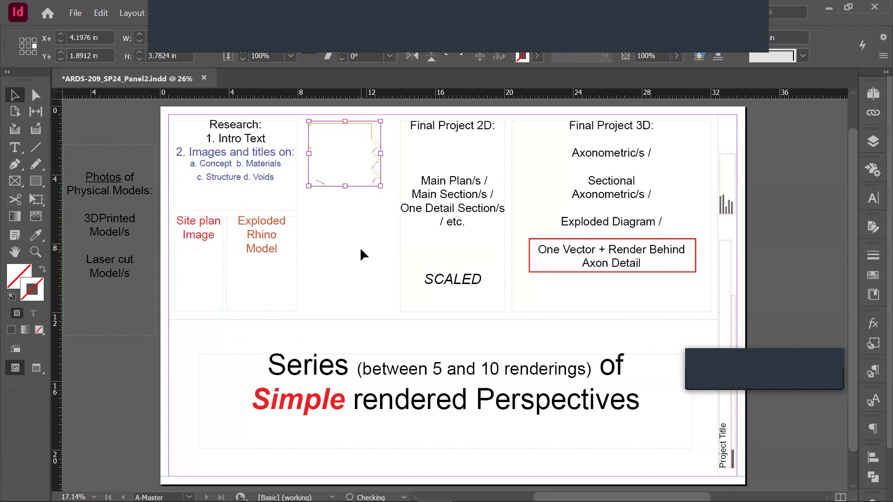
{"action": "left_click", "coordinate": [361, 248]}
{"action": "key", "text": "z"}
{"action": "left_click_drag", "start_coordinate": [293, 108], "coordinate": [416, 211]}
- Set the placed floor plan frame in InDesign to high-quality display
{"action": "key", "text": "v"}
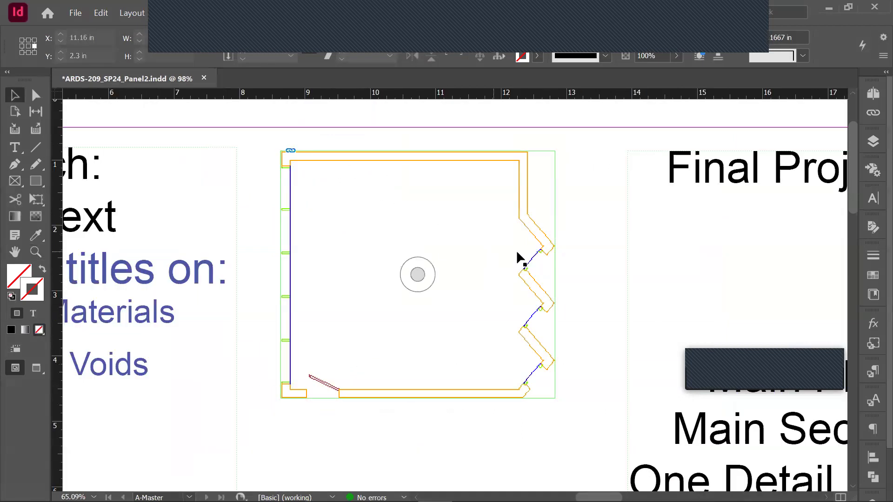
{"action": "left_click", "coordinate": [363, 261]}
{"action": "right_click", "coordinate": [540, 217]}
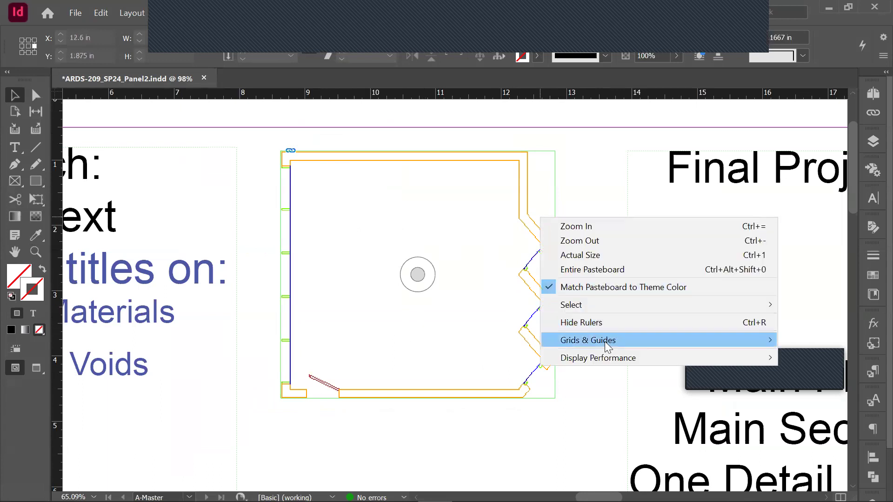
{"action": "mouse_move", "coordinate": [594, 358]}
{"action": "left_click", "coordinate": [496, 392]}
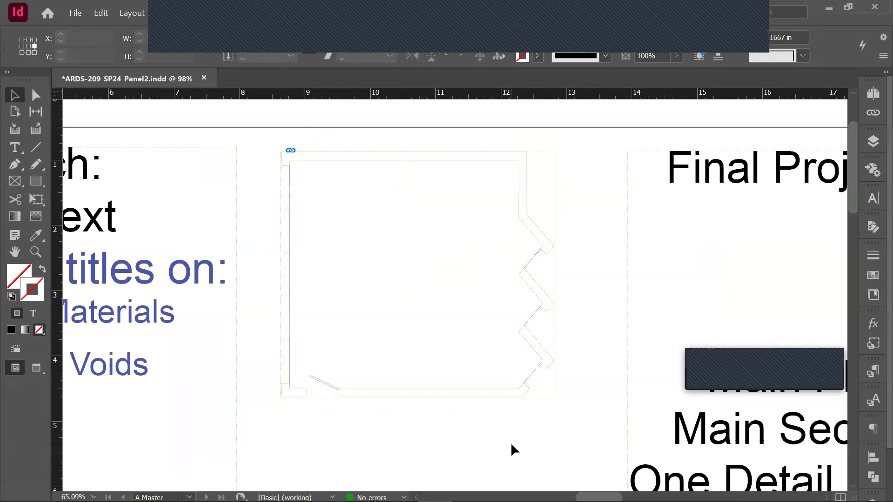
- Zoom in on the plan's jagged right wall and window bend, then back out to the whole plan
{"action": "key", "text": "z"}
{"action": "left_click_drag", "start_coordinate": [470, 169], "coordinate": [568, 282]}
{"action": "left_click_drag", "start_coordinate": [414, 211], "coordinate": [587, 423]}
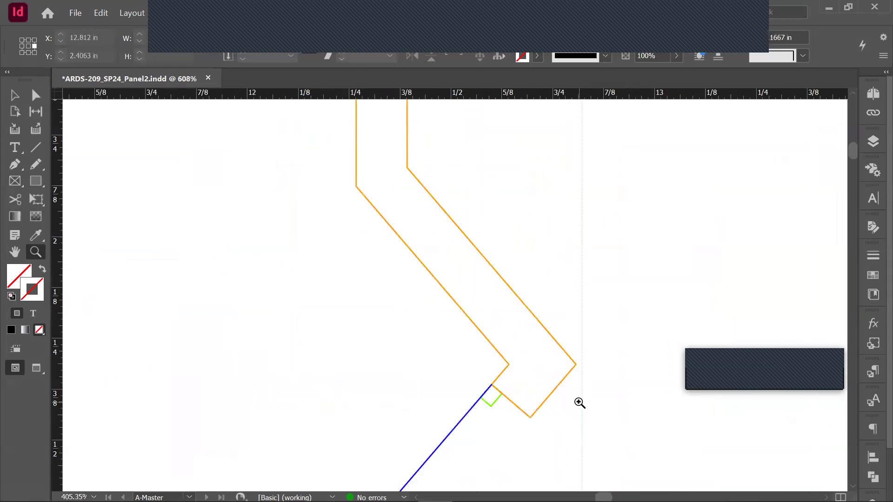
{"action": "left_click", "coordinate": [464, 379], "text": "alt"}
{"action": "left_click", "coordinate": [423, 347], "text": "alt"}
{"action": "left_click", "coordinate": [421, 344], "text": "alt"}
{"action": "left_click", "coordinate": [417, 336], "text": "alt"}
{"action": "left_click", "coordinate": [412, 333], "text": "alt"}
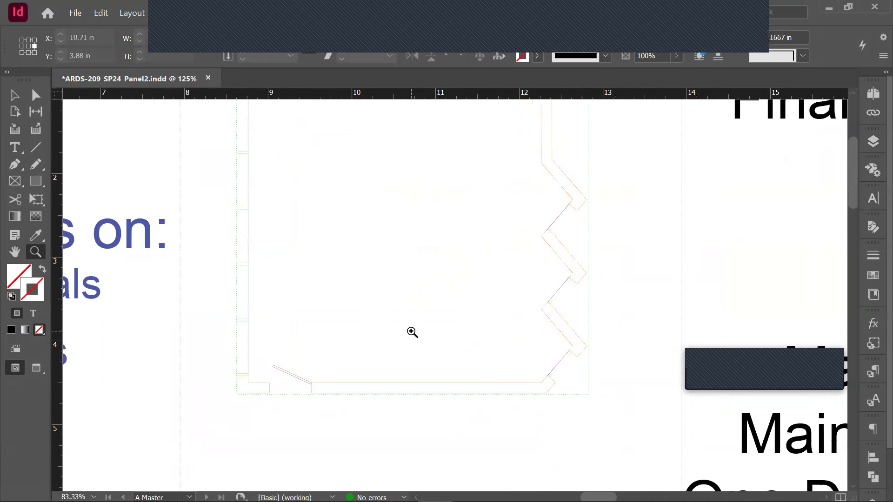
- Zoom out to the whole pasteboard, then switch back to the Rhino file
{"action": "left_click", "coordinate": [413, 331], "text": "alt"}
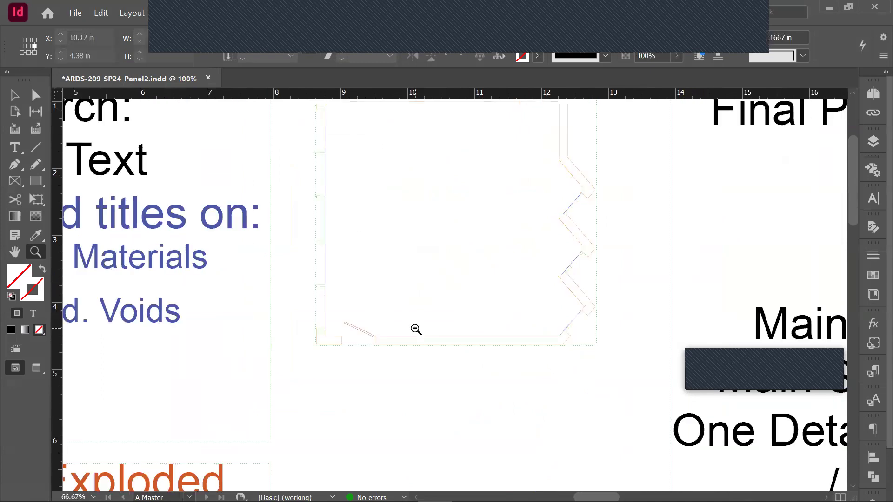
{"action": "left_click_drag", "start_coordinate": [416, 316], "coordinate": [448, 267]}
{"action": "left_click", "coordinate": [421, 272]}
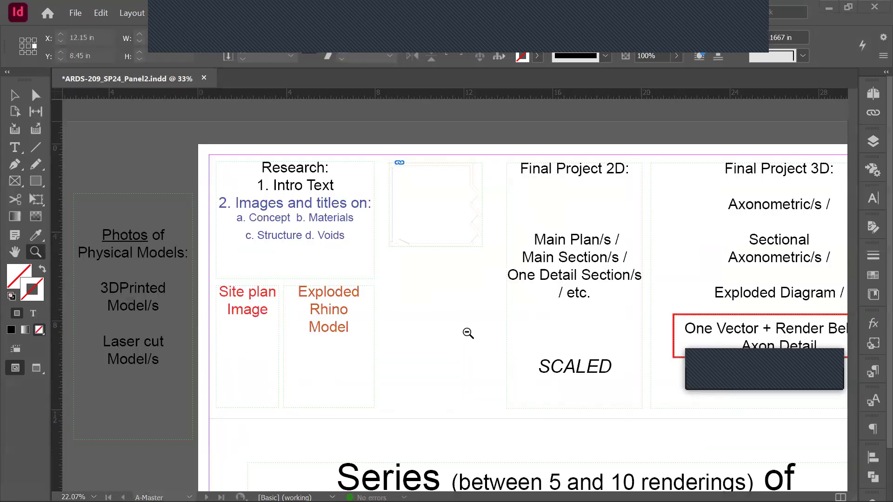
{"action": "key", "text": "alt+Tab"}
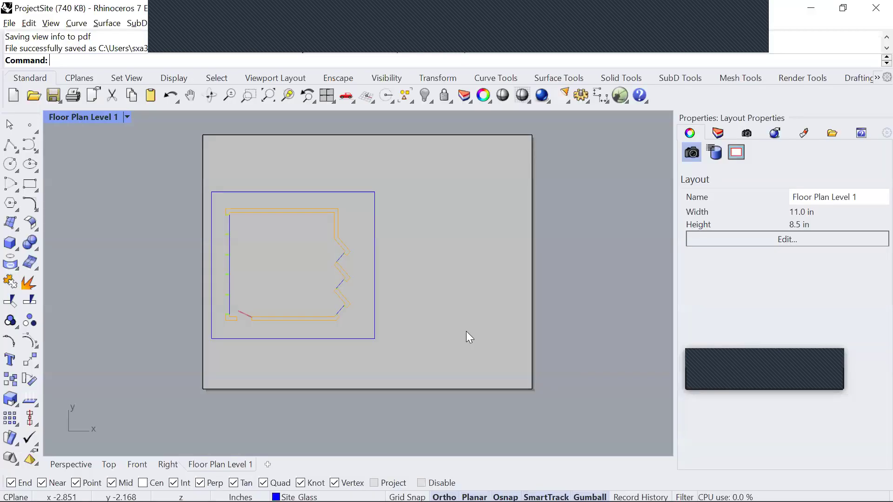
{"action": "left_click", "coordinate": [10, 26]}
- Save the Floor Plan Level 1 layout as Adobe Illustrator file FloorPlanLevel1.ai, preserving model scale
{"action": "key", "text": "ctrl+shift+s"}
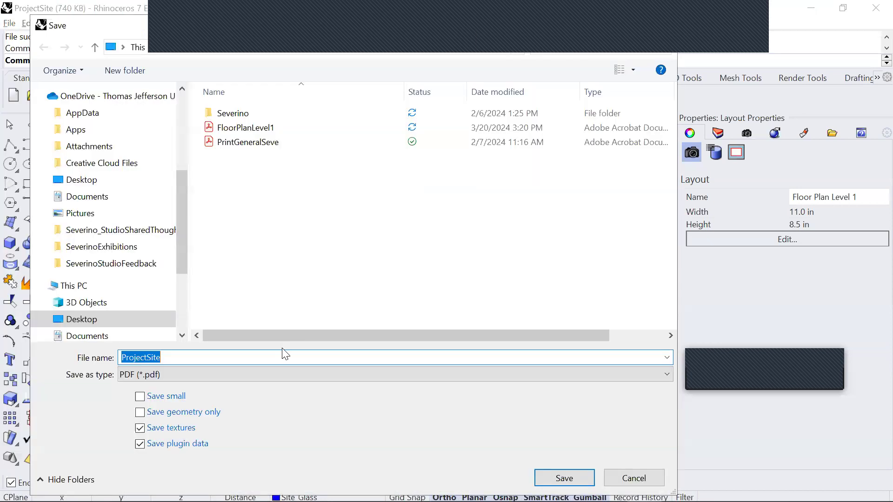
{"action": "left_click", "coordinate": [265, 376]}
{"action": "scroll", "coordinate": [228, 193], "scroll_direction": "up", "scroll_amount": 6}
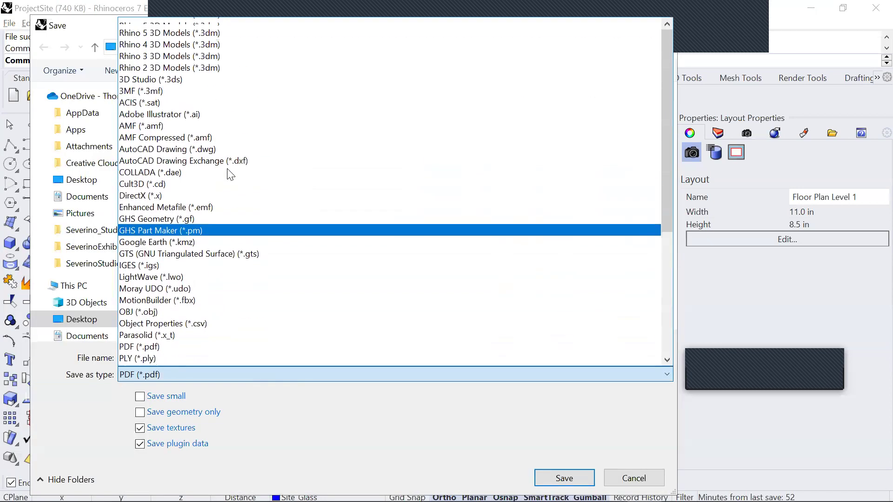
{"action": "left_click", "coordinate": [206, 130]}
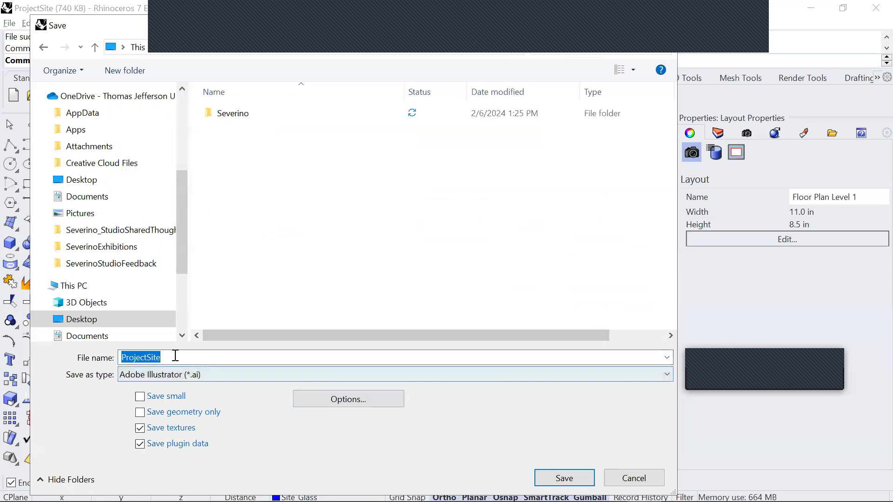
{"action": "type", "text": "FloorP"}
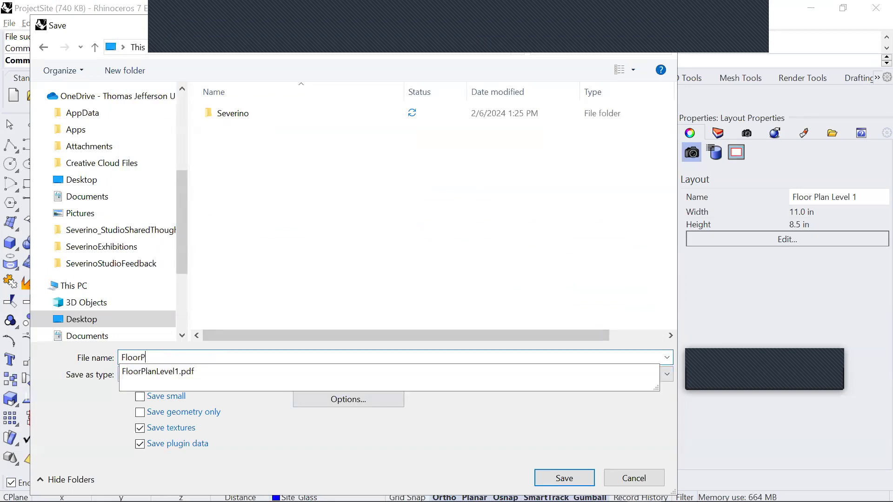
{"action": "type", "text": "lanLevel1"}
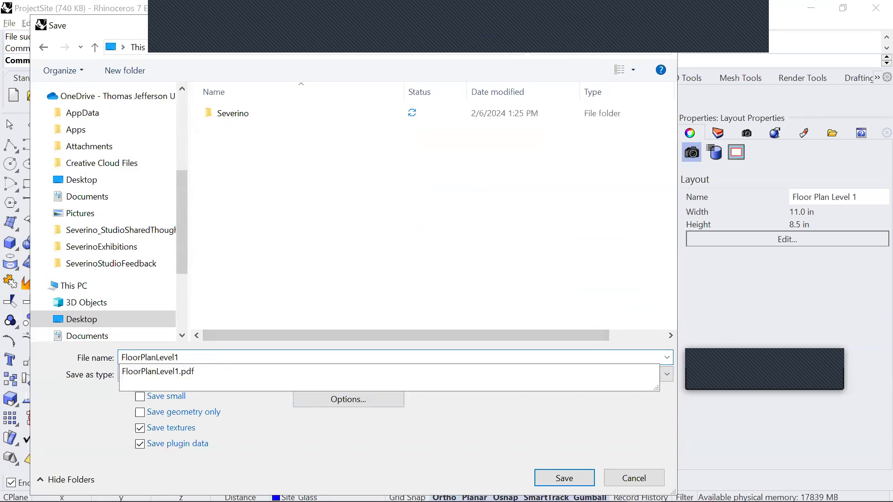
{"action": "key", "text": "Return"}
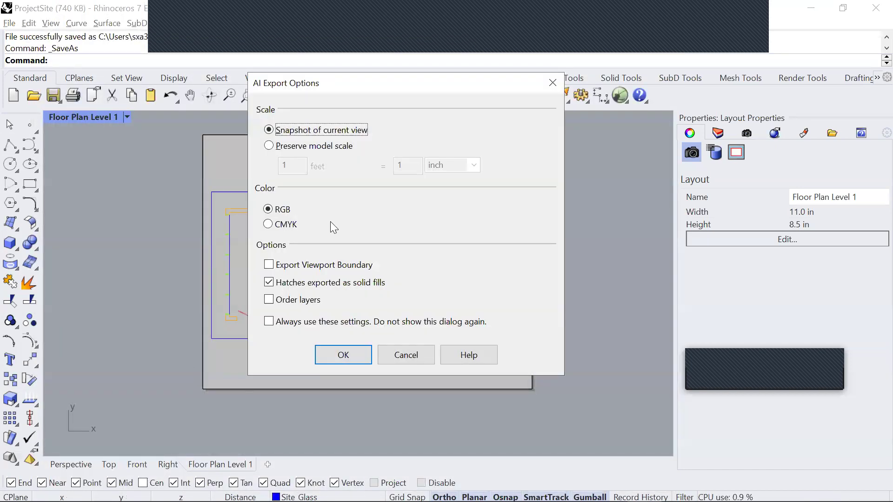
{"action": "left_click", "coordinate": [268, 145]}
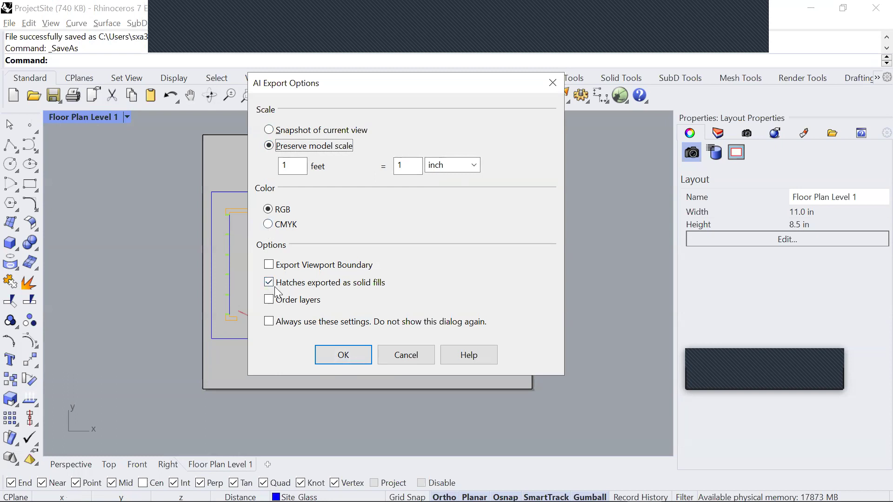
{"action": "left_click", "coordinate": [344, 355]}
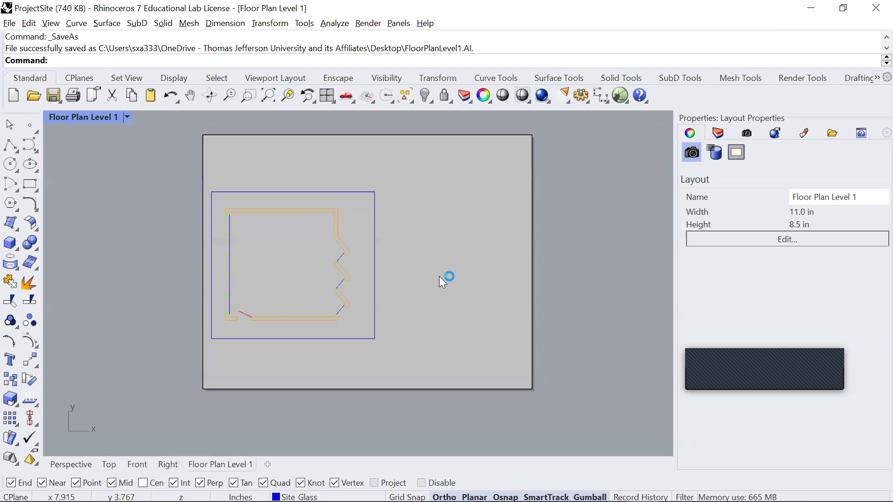
- Duplicate the Floor Plan Level 1 layout to the end as 'Floor Plan Level 1 - Copy'
{"action": "scroll", "coordinate": [570, 274], "scroll_direction": "down", "scroll_amount": 2}
{"action": "left_click_drag", "start_coordinate": [572, 314], "coordinate": [533, 302]}
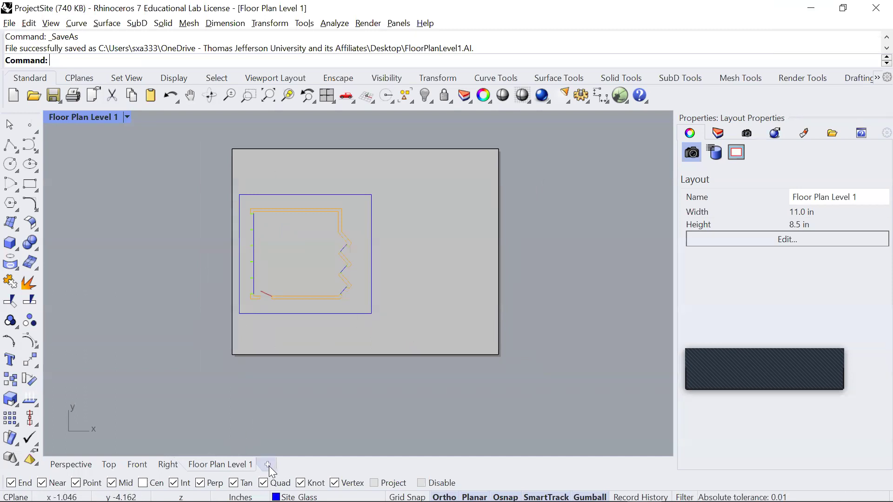
{"action": "right_click", "coordinate": [226, 465]}
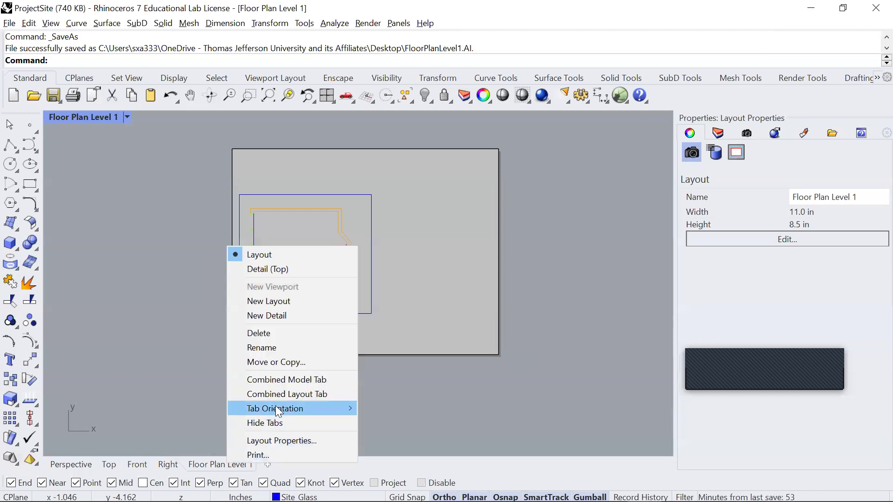
{"action": "left_click", "coordinate": [287, 366]}
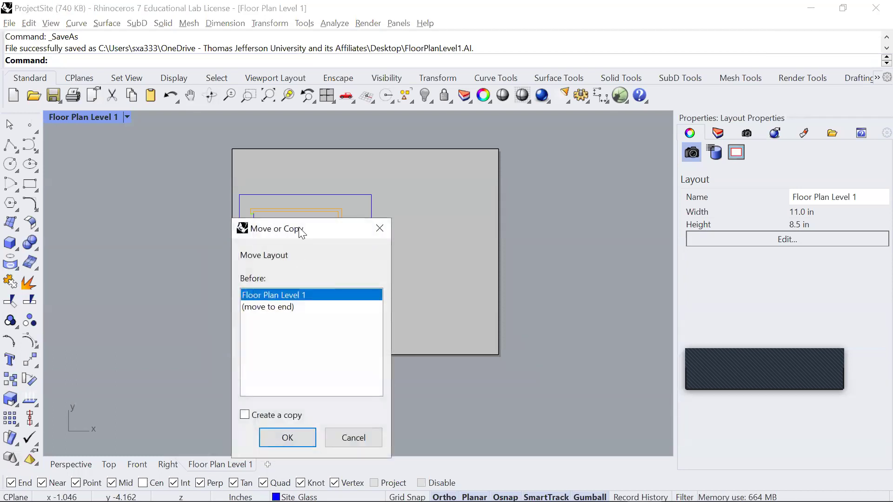
{"action": "left_click_drag", "start_coordinate": [293, 217], "coordinate": [235, 137]}
{"action": "left_click", "coordinate": [221, 226]}
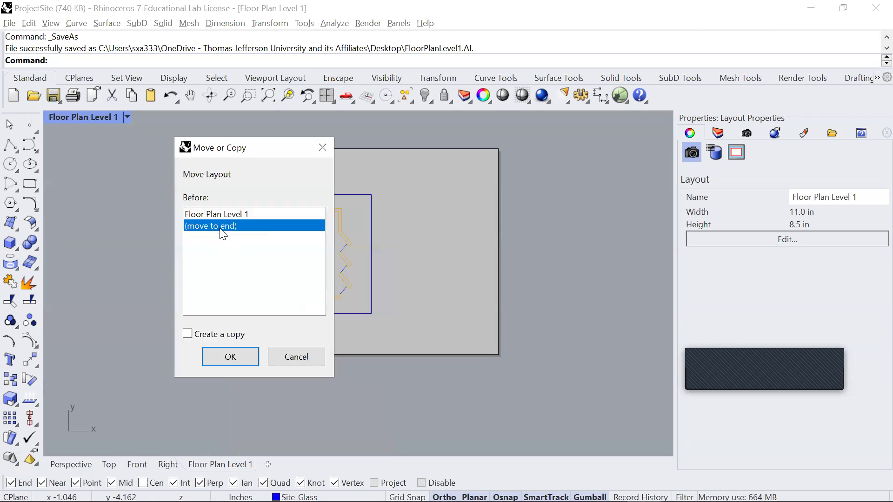
{"action": "left_click", "coordinate": [188, 336]}
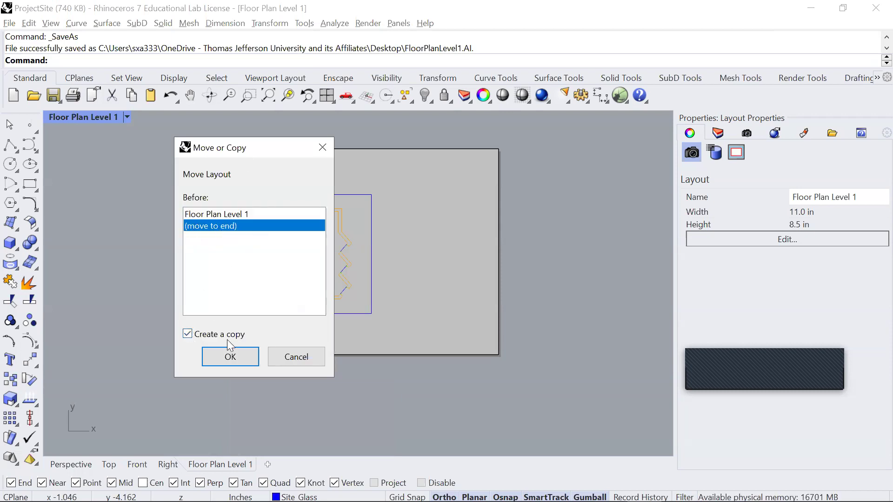
{"action": "left_click", "coordinate": [230, 358]}
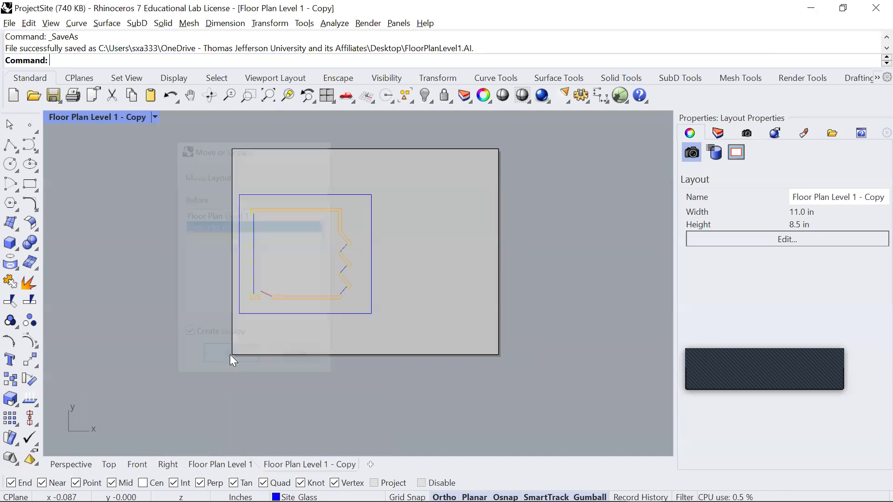
- Rename the copied layout to 'Floor Plan Level 2'
{"action": "right_click", "coordinate": [303, 465]}
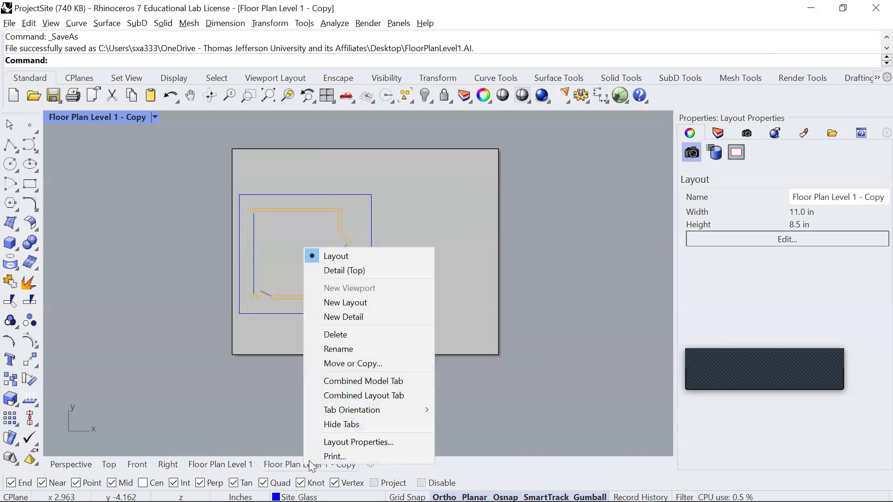
{"action": "left_click", "coordinate": [345, 351]}
{"action": "left_click_drag", "start_coordinate": [356, 463], "coordinate": [323, 465]}
{"action": "type", "text": "2"}
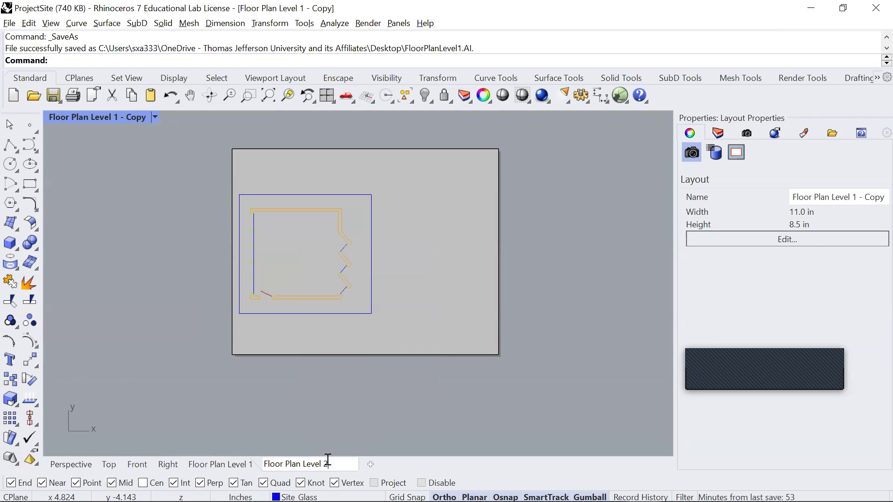
{"action": "left_click", "coordinate": [364, 420]}
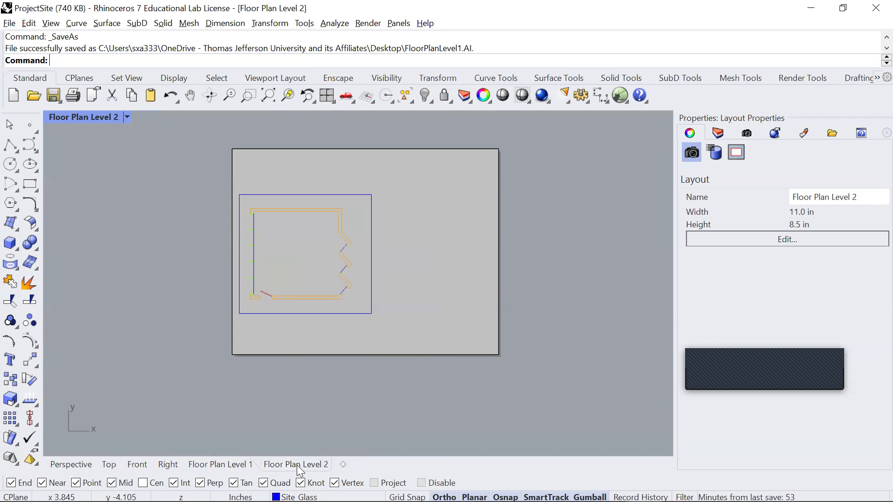
- Pan the Floor Plan Level 2 detail left to frame a different part of the plan
{"action": "double_click", "coordinate": [317, 257]}
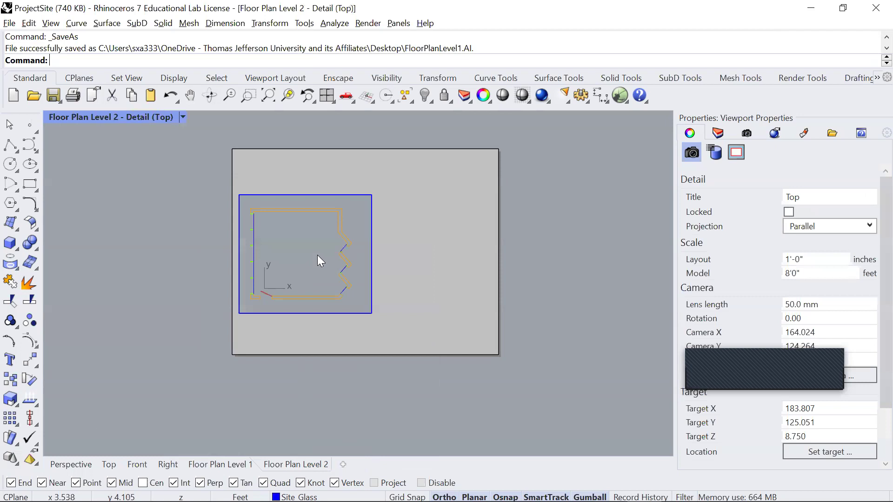
{"action": "left_click_drag", "start_coordinate": [335, 264], "coordinate": [213, 269]}
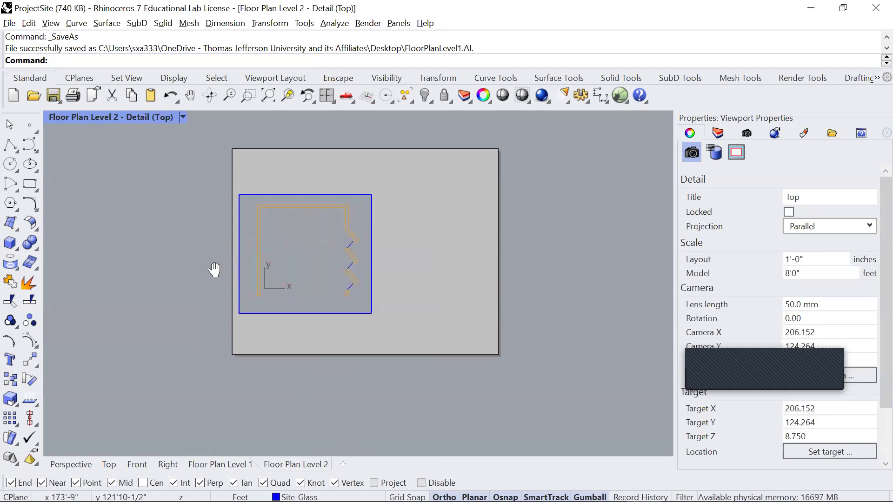
{"action": "double_click", "coordinate": [494, 284]}
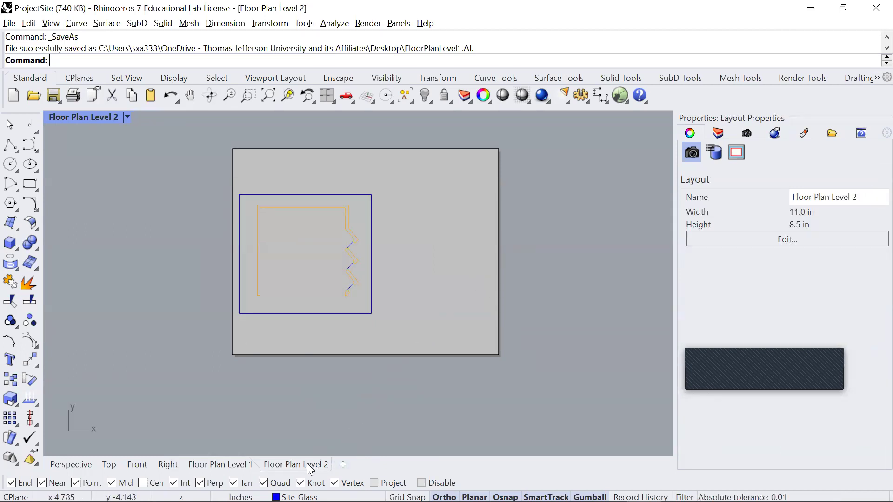
{"action": "left_click", "coordinate": [343, 465]}
- Create a new layout named 'Section A' and select its detail, scaled 1 inch = 28.769 feet
{"action": "left_click", "coordinate": [381, 431]}
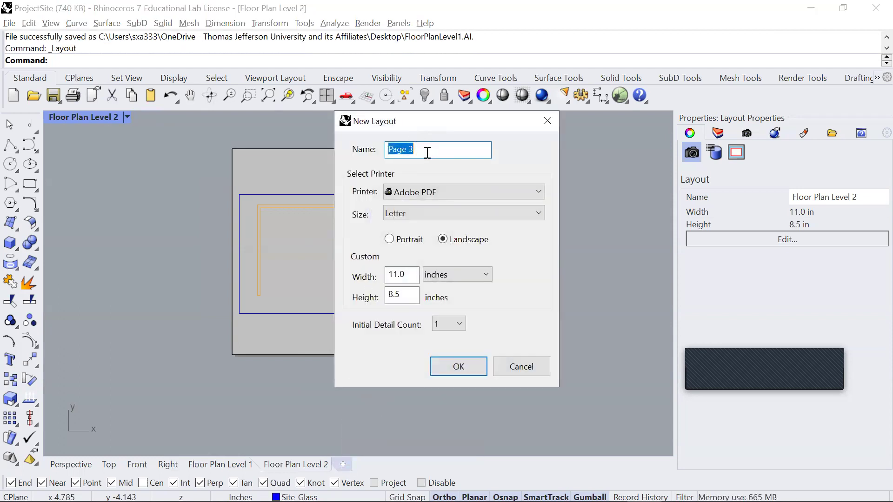
{"action": "type", "text": "Section A"}
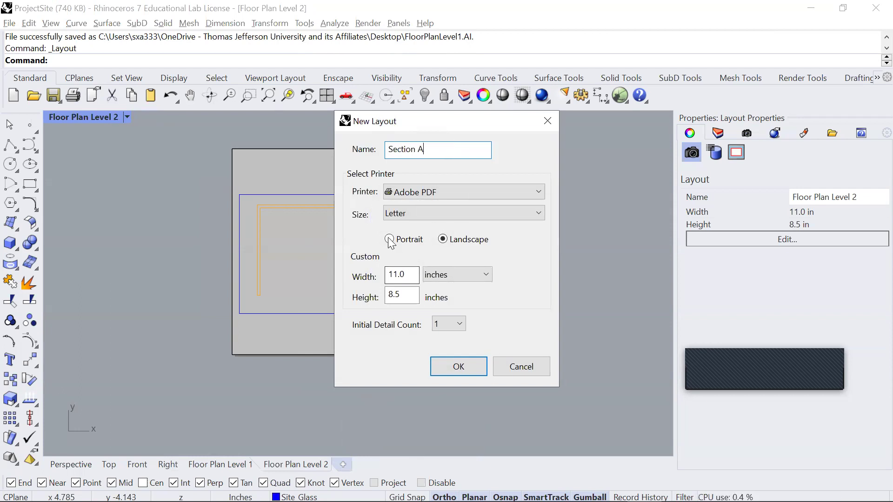
{"action": "left_click", "coordinate": [458, 367]}
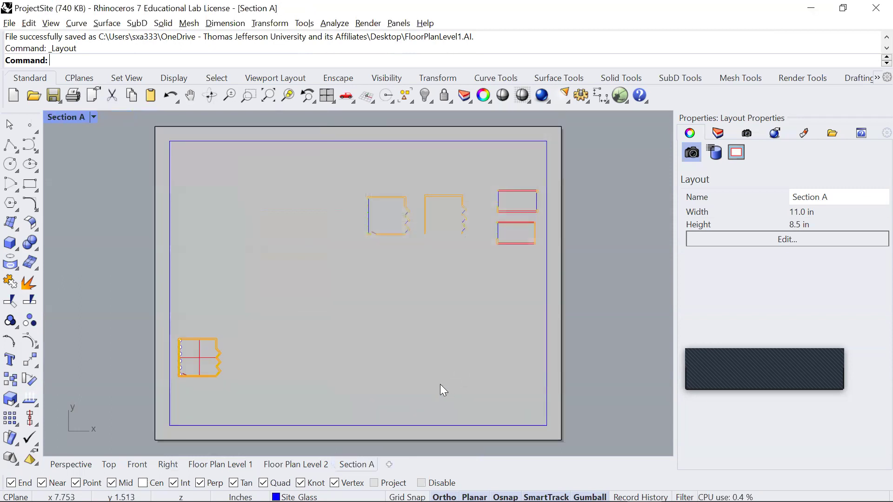
{"action": "left_click", "coordinate": [545, 261]}
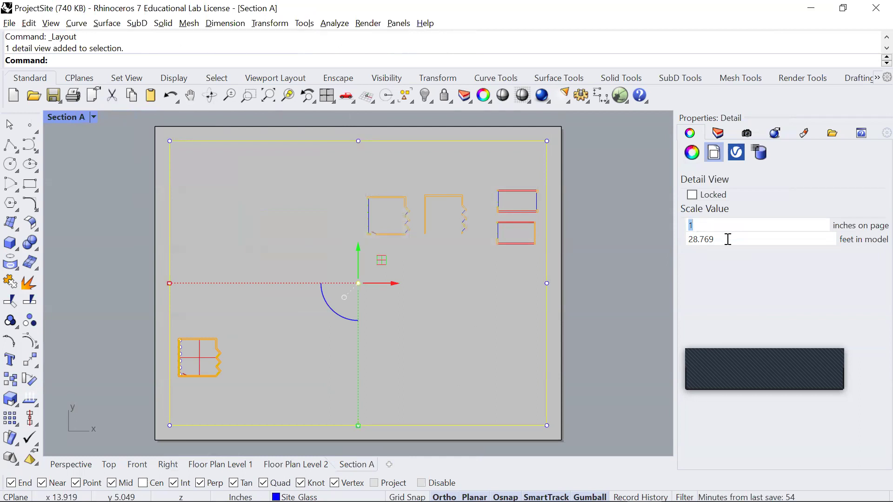
- Enter 8 feet as the detail's model scale, then zoom around inside the Section A detail
{"action": "key", "text": "Tab"}
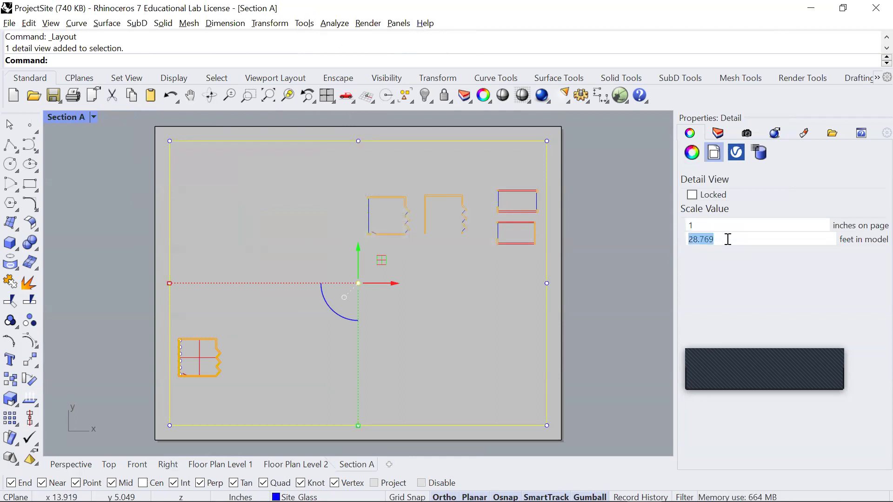
{"action": "type", "text": "8"}
{"action": "key", "text": "Tab"}
{"action": "double_click", "coordinate": [467, 271]}
{"action": "scroll", "coordinate": [438, 273], "scroll_direction": "down", "scroll_amount": 20}
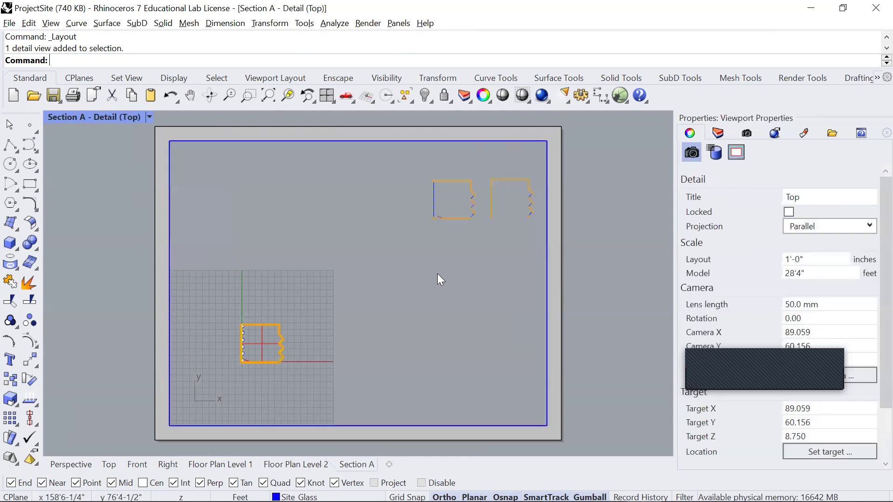
{"action": "scroll", "coordinate": [486, 245], "scroll_direction": "up", "scroll_amount": 13}
{"action": "scroll", "coordinate": [521, 235], "scroll_direction": "up", "scroll_amount": 8}
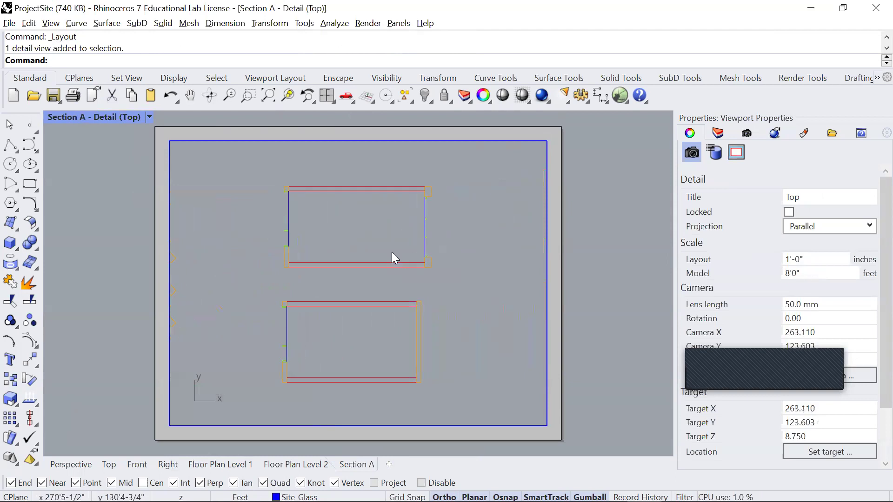
{"action": "scroll", "coordinate": [396, 255], "scroll_direction": "down", "scroll_amount": 2}
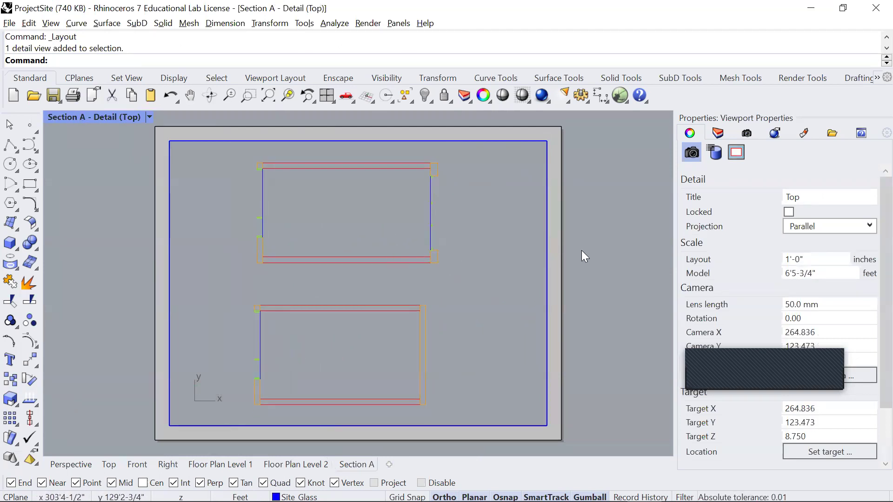
{"action": "double_click", "coordinate": [549, 236]}
- Reapply the 1 inch = 8 feet scale to the selected Section A detail
{"action": "left_click", "coordinate": [549, 238]}
{"action": "left_click", "coordinate": [729, 240]}
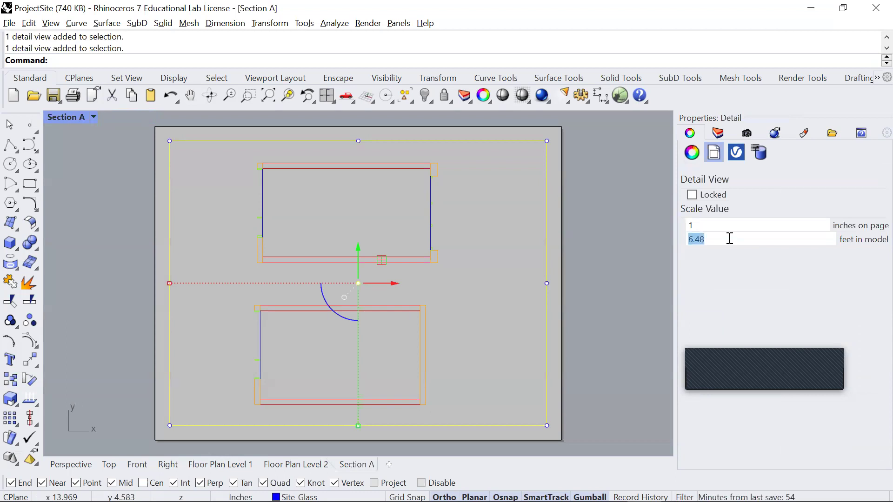
{"action": "type", "text": "8"}
{"action": "key", "text": "Return"}
{"action": "left_click", "coordinate": [590, 262]}
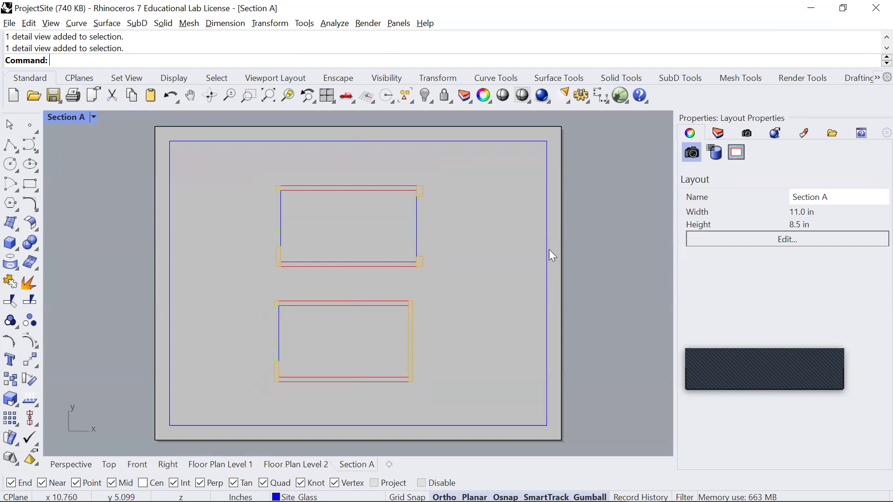
- Drag the detail's right, bottom, left and top edges inward to crop it around one section
{"action": "left_click", "coordinate": [551, 263]}
{"action": "left_click_drag", "start_coordinate": [547, 284], "coordinate": [463, 284]}
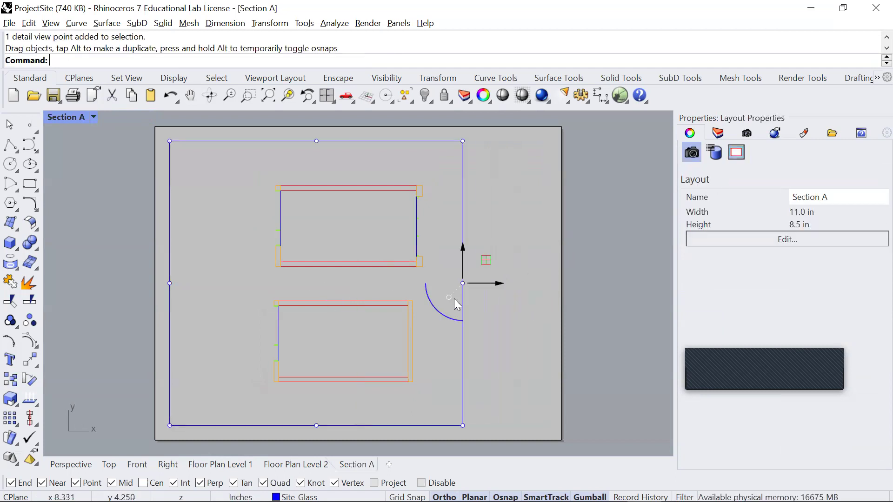
{"action": "left_click_drag", "start_coordinate": [316, 425], "coordinate": [320, 286]}
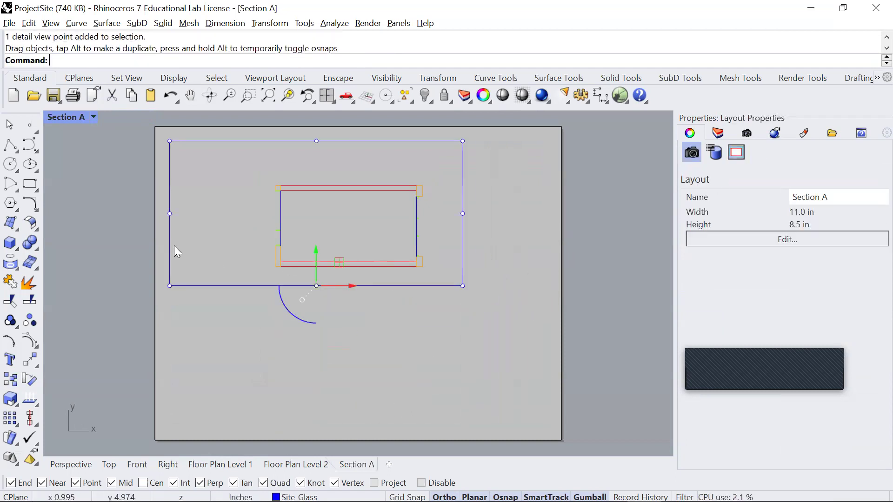
{"action": "left_click_drag", "start_coordinate": [169, 213], "coordinate": [258, 214]}
{"action": "left_click_drag", "start_coordinate": [359, 141], "coordinate": [360, 167]}
{"action": "left_click", "coordinate": [602, 348]}
- Move the cropped detail toward the page's upper left
{"action": "left_click_drag", "start_coordinate": [603, 353], "coordinate": [589, 318]}
{"action": "left_click_drag", "start_coordinate": [462, 213], "coordinate": [424, 230]}
{"action": "type", "text": "m"}
{"action": "key", "text": "Return"}
{"action": "left_click", "coordinate": [457, 326]}
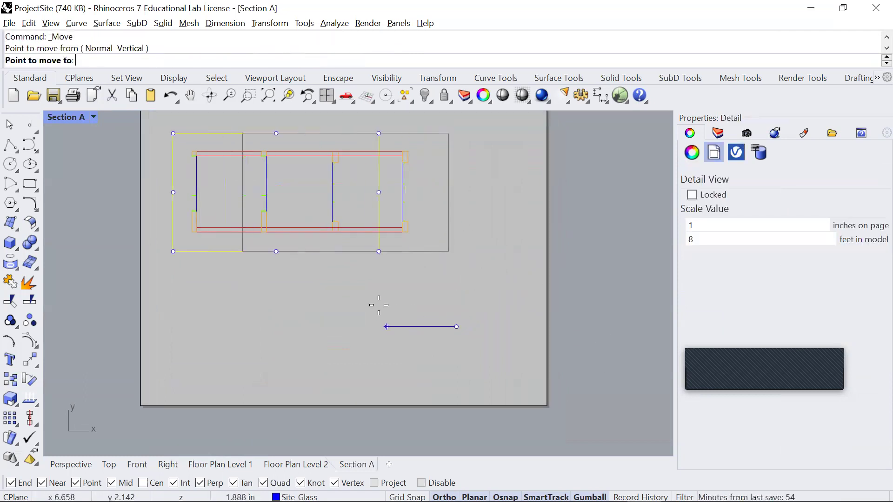
{"action": "left_click", "coordinate": [388, 308]}
{"action": "left_click", "coordinate": [420, 315]}
{"action": "scroll", "coordinate": [419, 321], "scroll_direction": "down", "scroll_amount": 3}
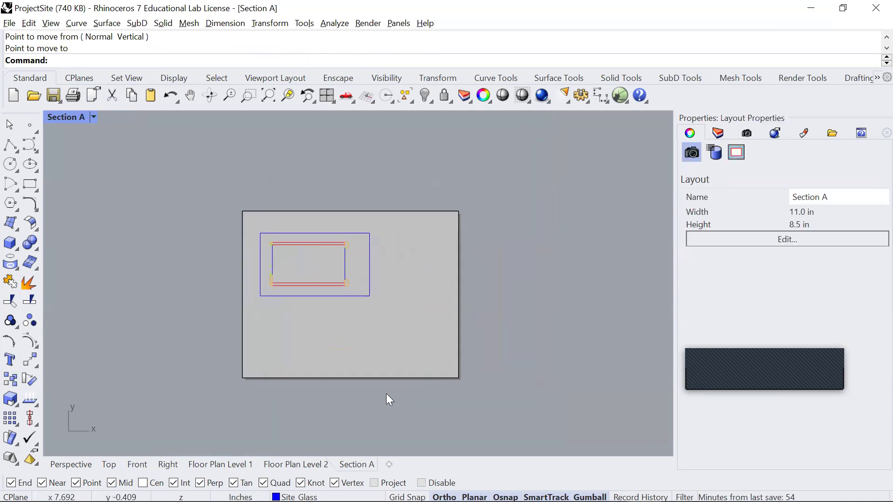
{"action": "right_click", "coordinate": [351, 466]}
- Copy the Section A layout to the end of the layout list
{"action": "left_click", "coordinate": [398, 363]}
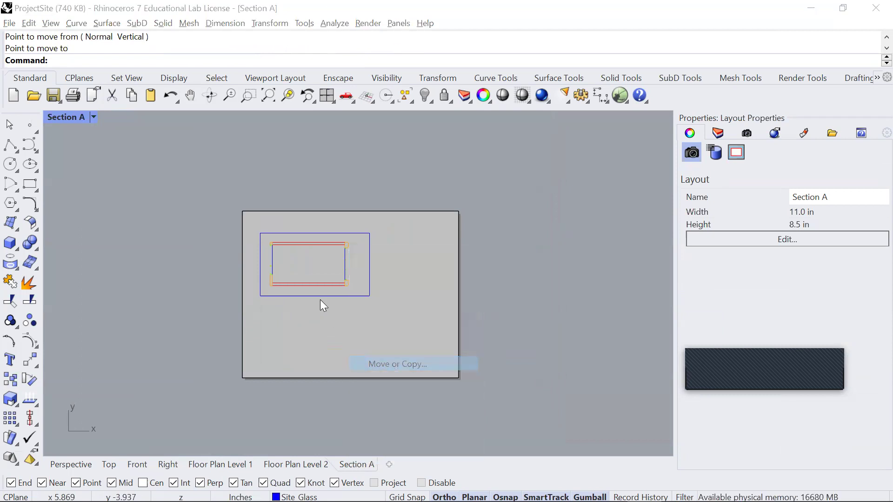
{"action": "left_click", "coordinate": [383, 333]}
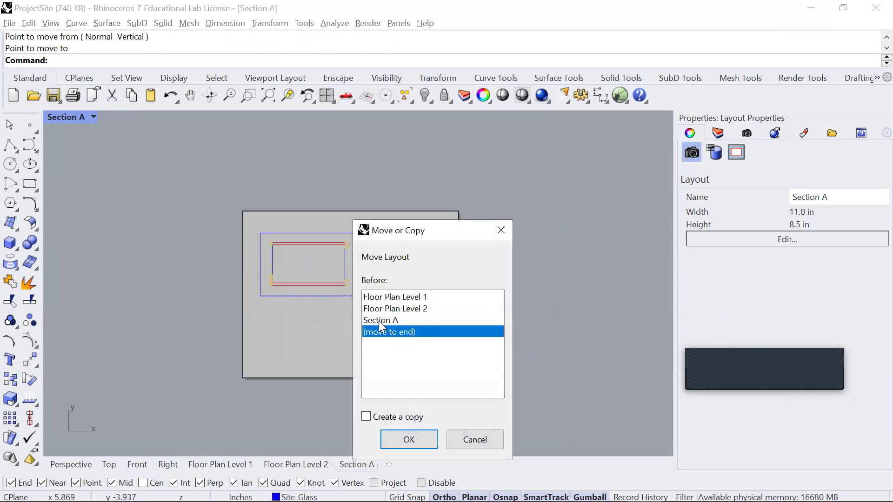
{"action": "left_click", "coordinate": [366, 417]}
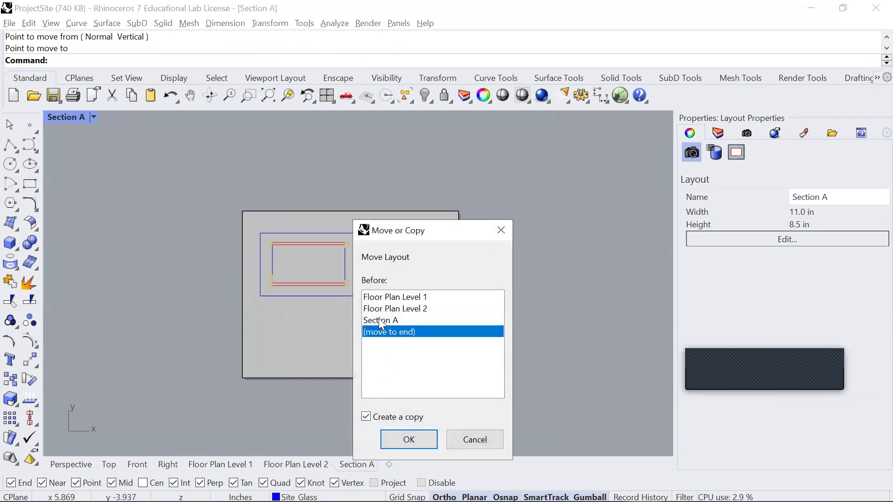
{"action": "left_click", "coordinate": [405, 440]}
- Rename the copied layout to 'Section B'
{"action": "right_click", "coordinate": [409, 462]}
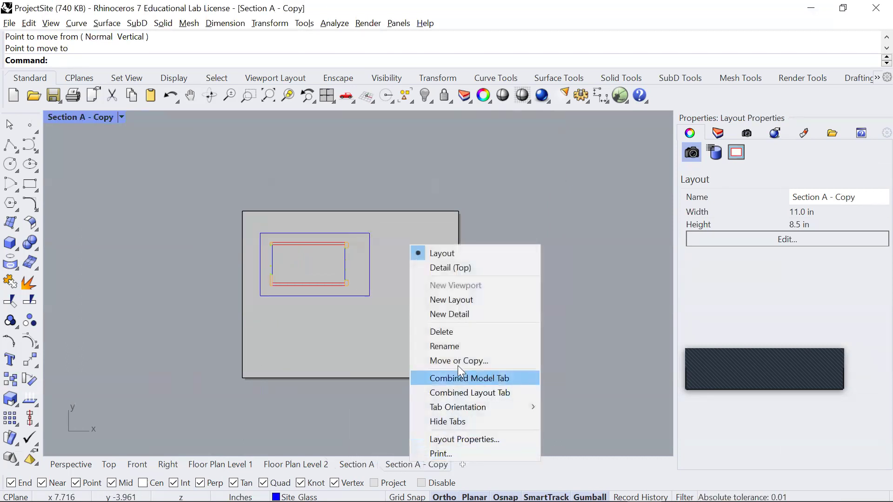
{"action": "left_click", "coordinate": [460, 348]}
{"action": "left_click_drag", "start_coordinate": [448, 464], "coordinate": [414, 464]}
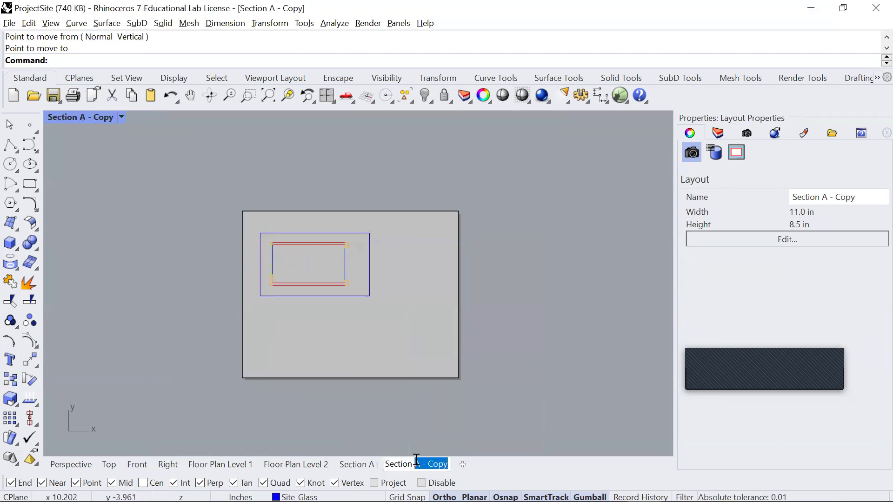
{"action": "type", "text": "B"}
{"action": "key", "text": "Return"}
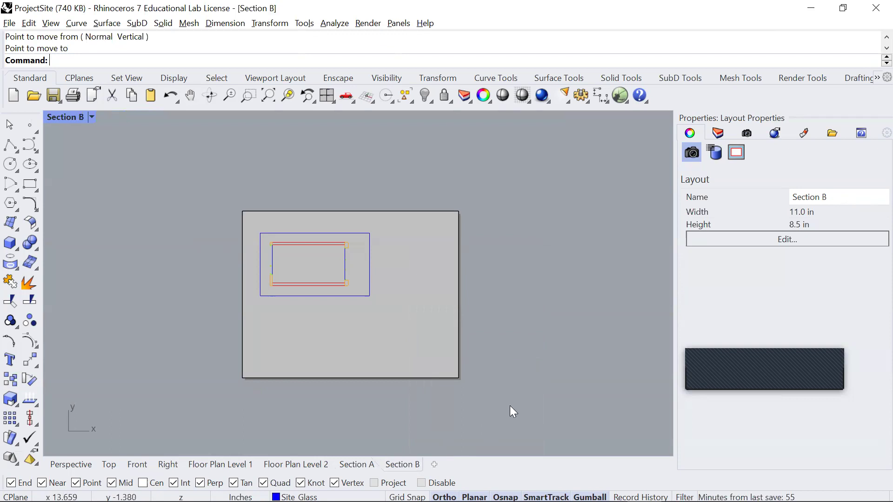
- Pan the Section B detail's view toward another section drawing
{"action": "double_click", "coordinate": [332, 265]}
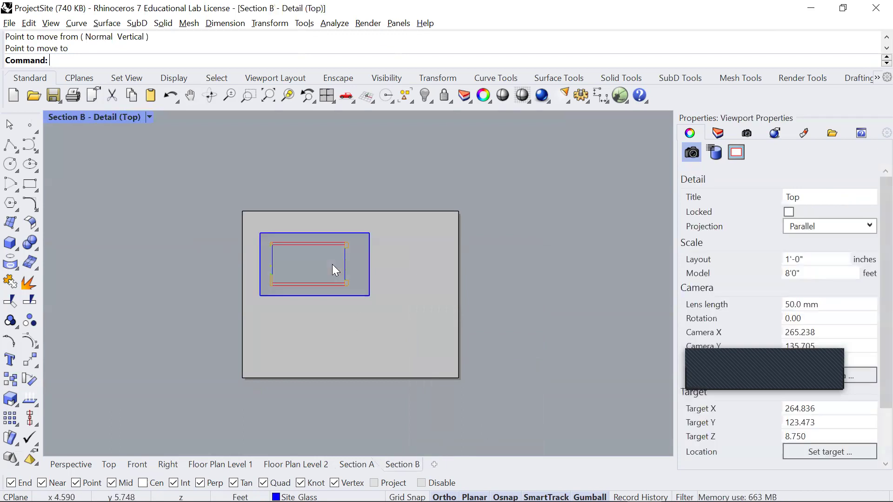
{"action": "left_click_drag", "start_coordinate": [326, 278], "coordinate": [337, 249]}
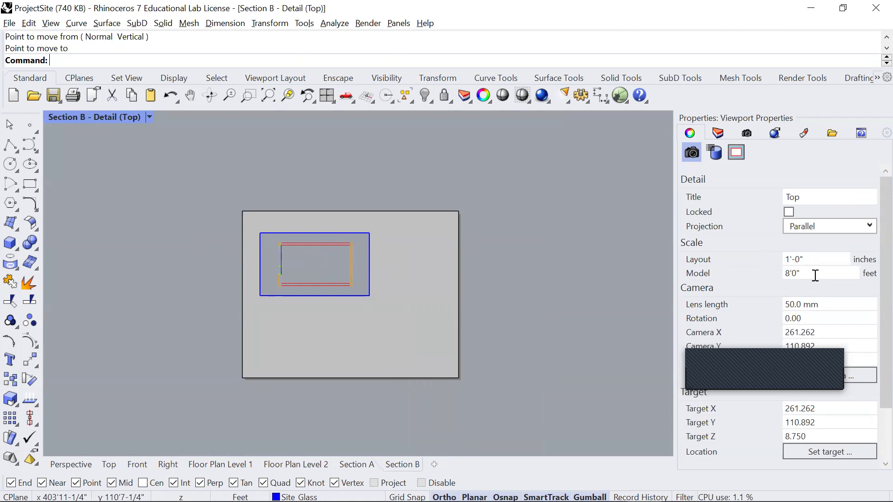
{"action": "scroll", "coordinate": [334, 259], "scroll_direction": "down", "scroll_amount": 2}
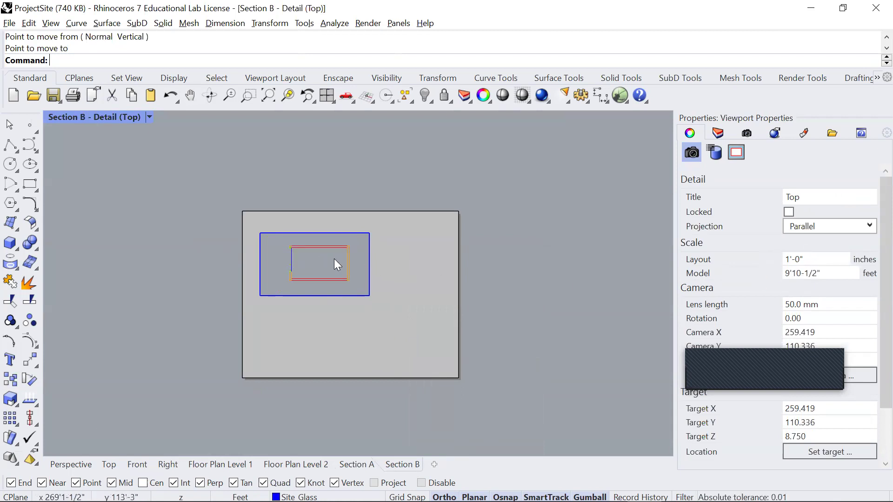
{"action": "scroll", "coordinate": [334, 259], "scroll_direction": "down", "scroll_amount": 4}
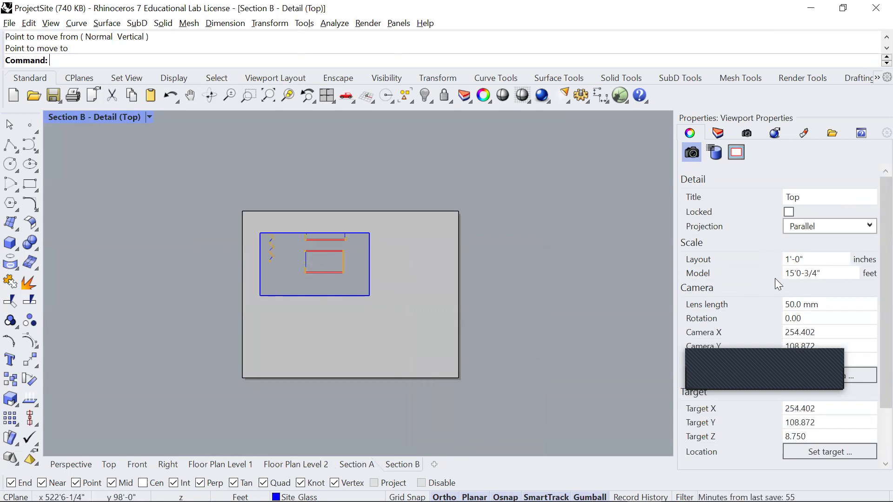
{"action": "scroll", "coordinate": [307, 264], "scroll_direction": "up", "scroll_amount": 6}
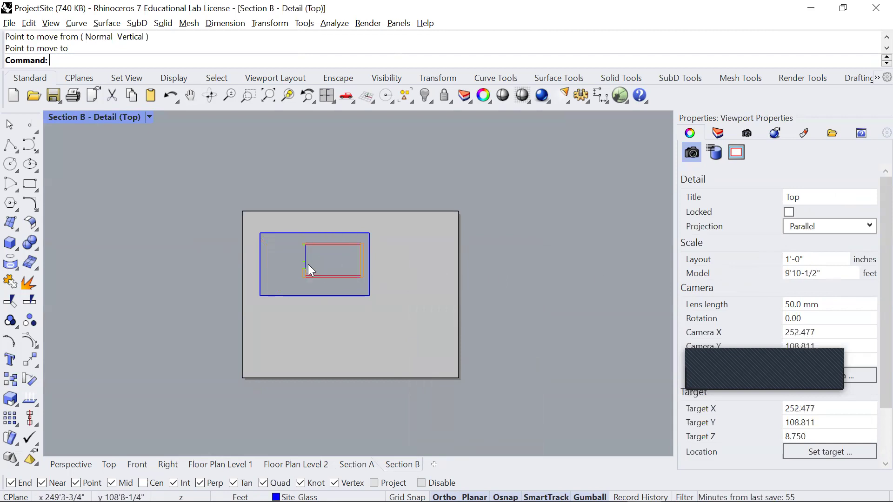
{"action": "double_click", "coordinate": [404, 282]}
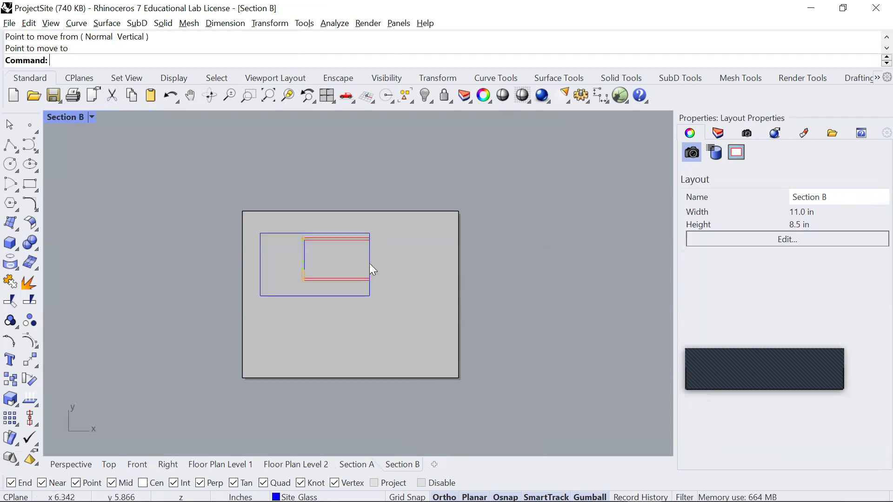
- Check the detail's 1 inch = 8 feet scale and slide the section drawing left inside it
{"action": "left_click", "coordinate": [369, 263]}
{"action": "left_click", "coordinate": [423, 273]}
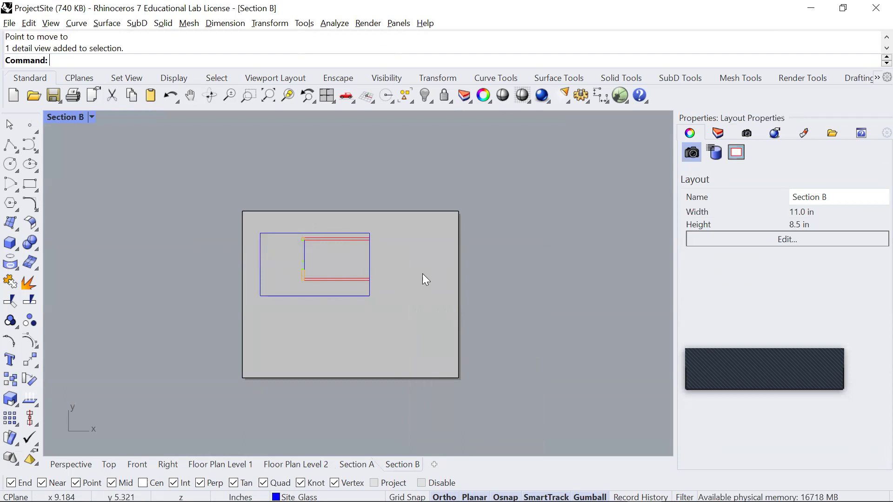
{"action": "left_click", "coordinate": [368, 275]}
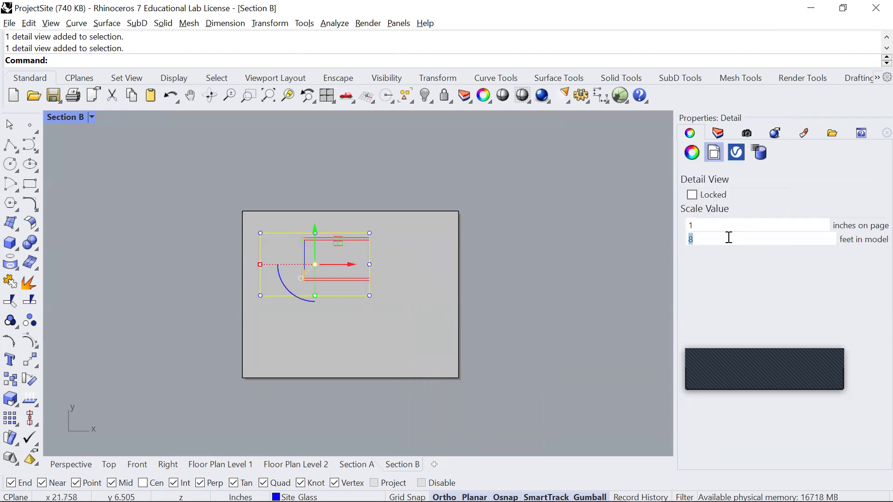
{"action": "left_click", "coordinate": [506, 282]}
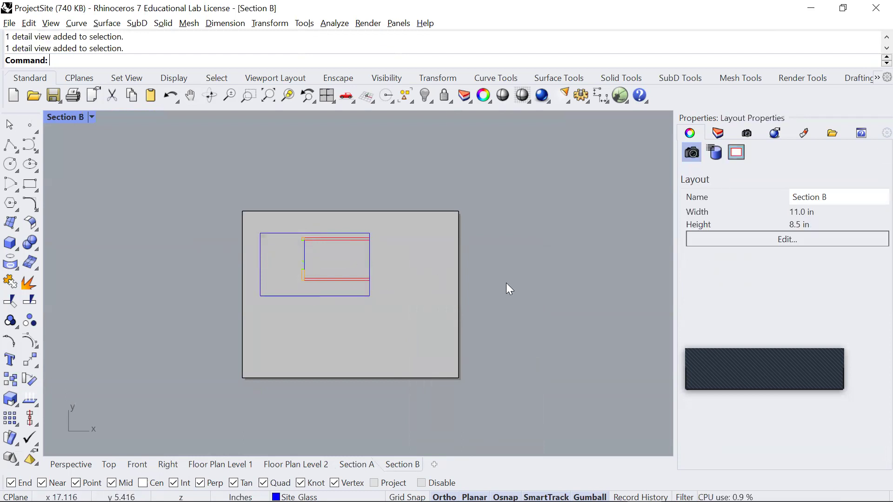
{"action": "double_click", "coordinate": [323, 267]}
{"action": "left_click_drag", "start_coordinate": [350, 267], "coordinate": [328, 271]}
{"action": "double_click", "coordinate": [480, 286]}
{"action": "left_click", "coordinate": [480, 286]}
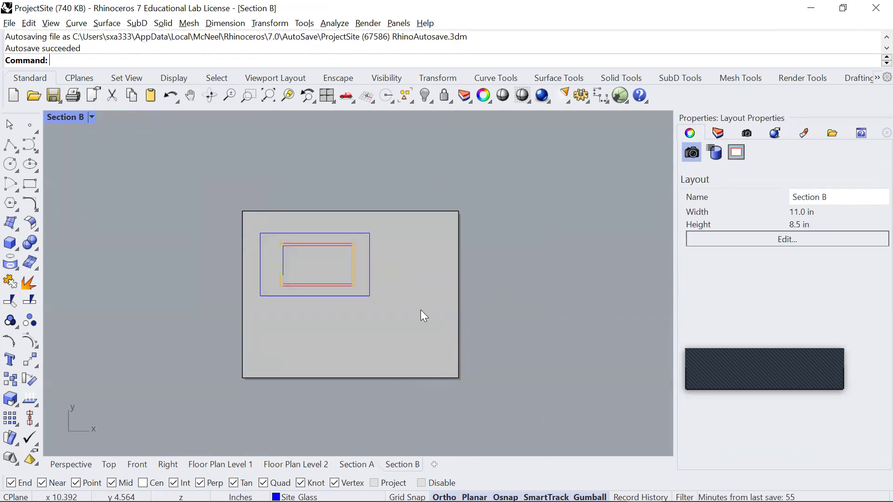
- Review the Floor Plan Level 1, Floor Plan Level 2 and Section B layouts, ending on Floor Plan Level 1
{"action": "left_click", "coordinate": [228, 464]}
{"action": "left_click", "coordinate": [299, 466]}
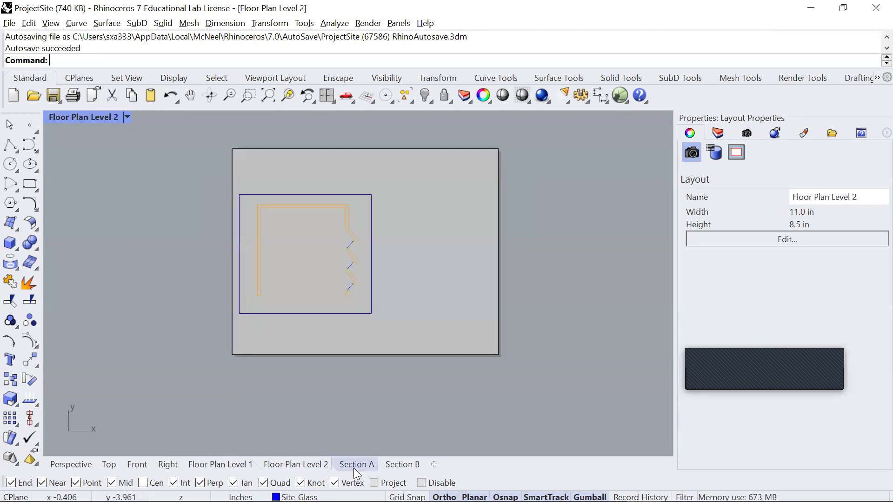
{"action": "left_click", "coordinate": [403, 465]}
{"action": "scroll", "coordinate": [370, 286], "scroll_direction": "up", "scroll_amount": 3}
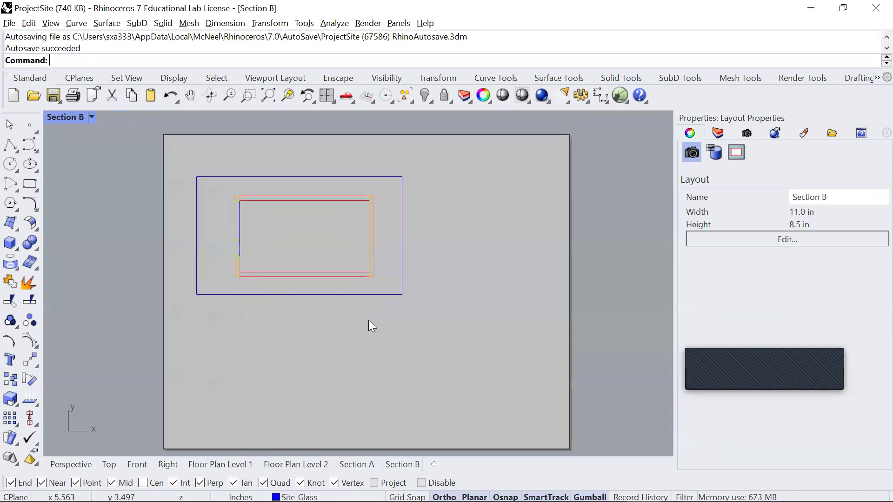
{"action": "left_click", "coordinate": [290, 465]}
{"action": "left_click", "coordinate": [230, 464]}
{"action": "left_click", "coordinate": [9, 23]}
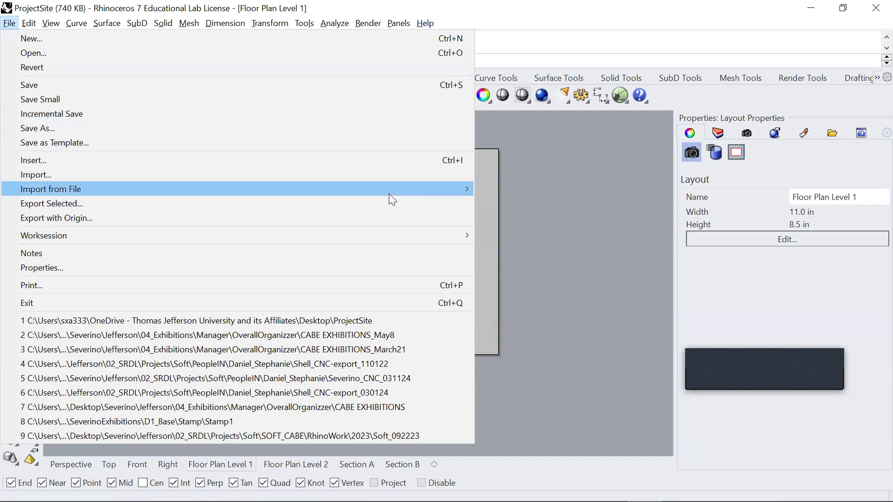
{"action": "left_click", "coordinate": [561, 4]}
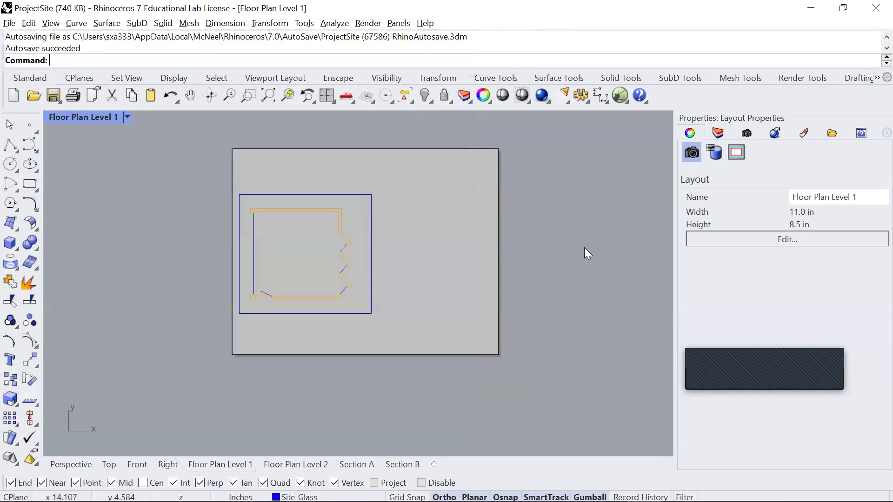
{"action": "left_click", "coordinate": [615, 95]}
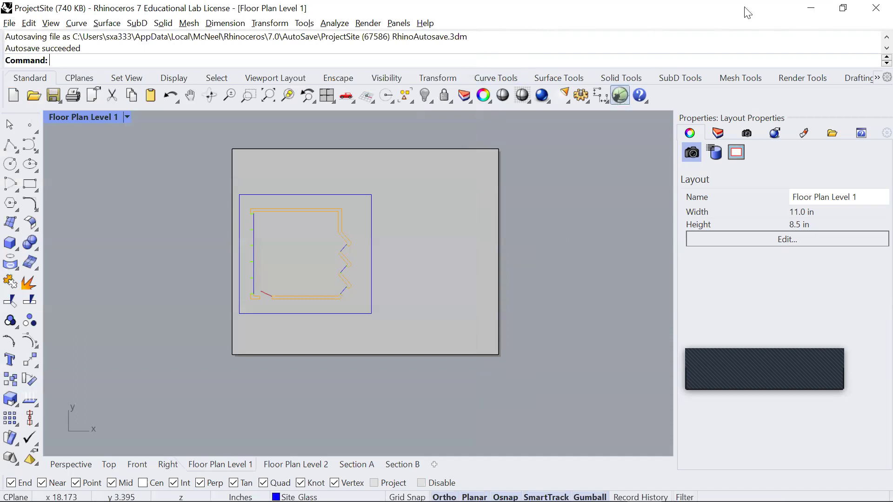